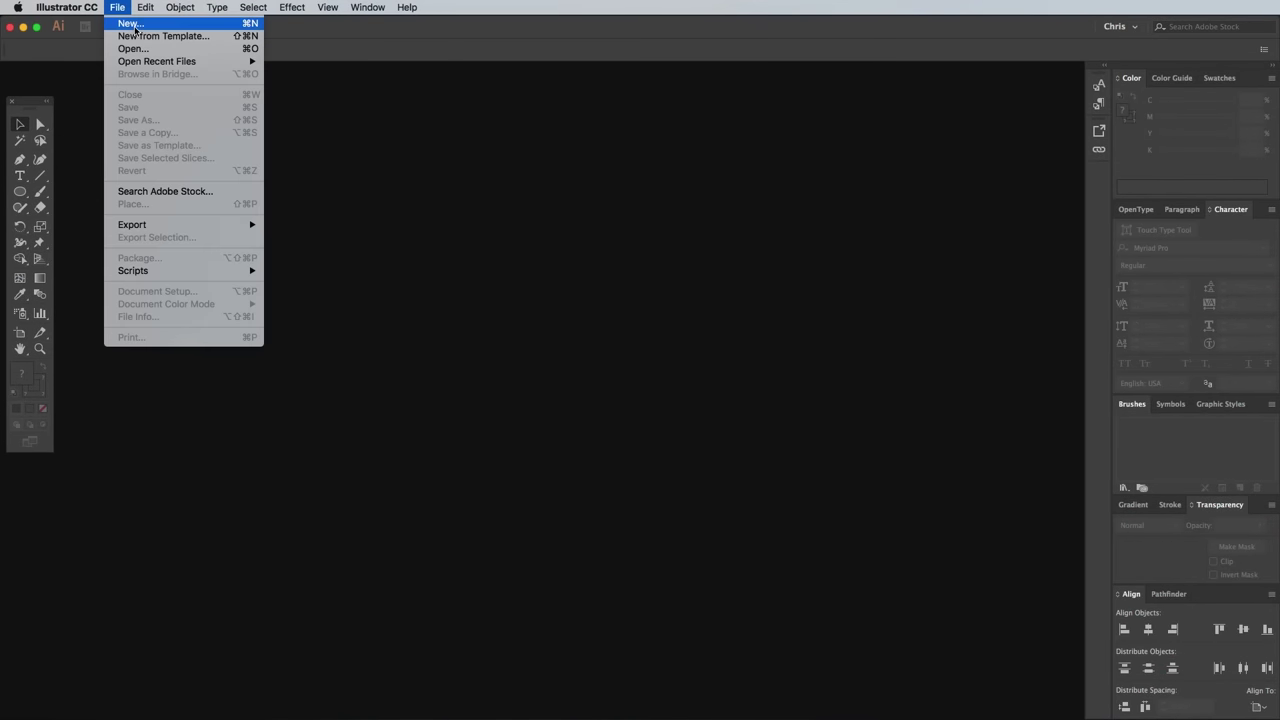
# Create a new A3 document in millimetres, CMYK, with a linked 3 mm bleed on all sides
pyautogui.click(136, 24)
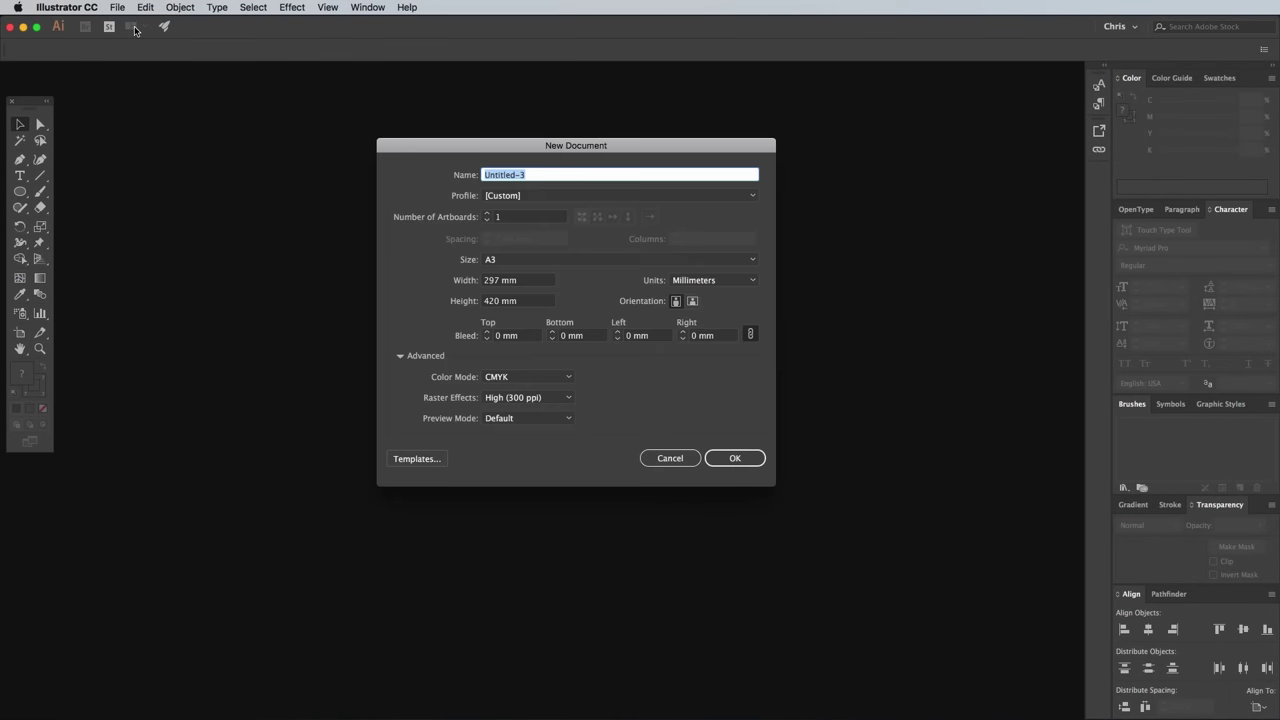
pyautogui.click(542, 261)
pyautogui.click(505, 354)
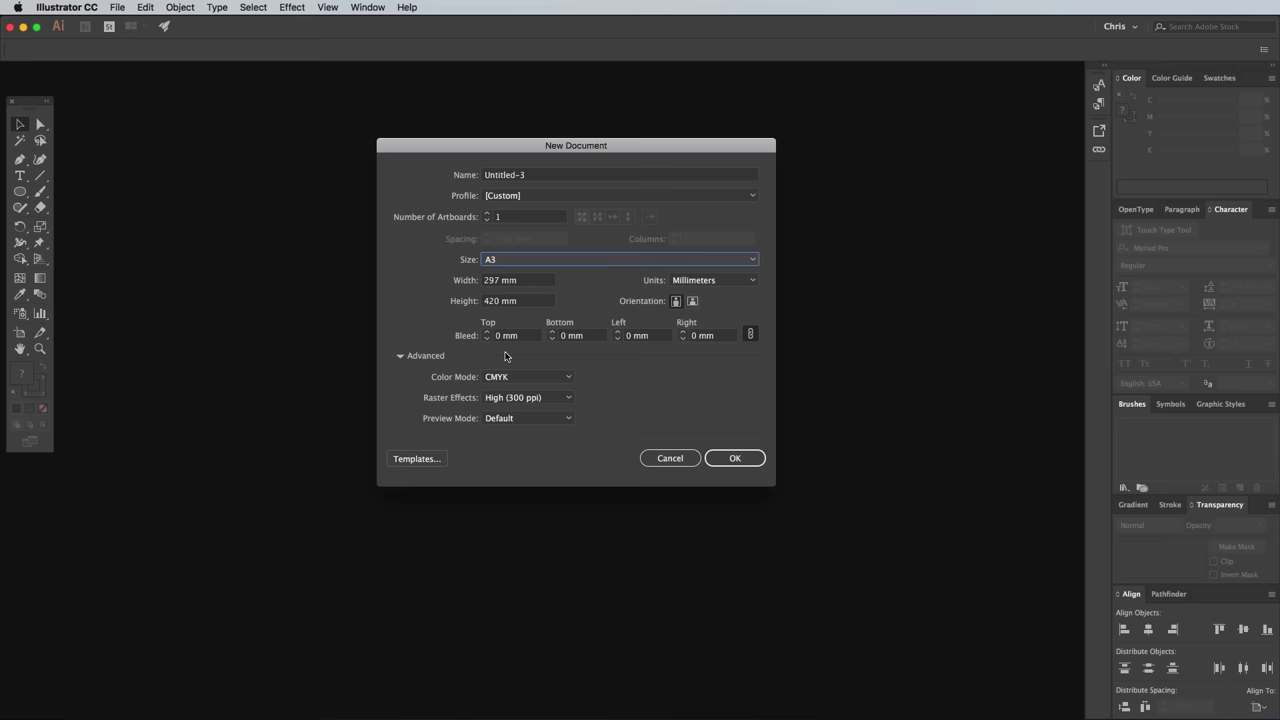
pyautogui.click(709, 284)
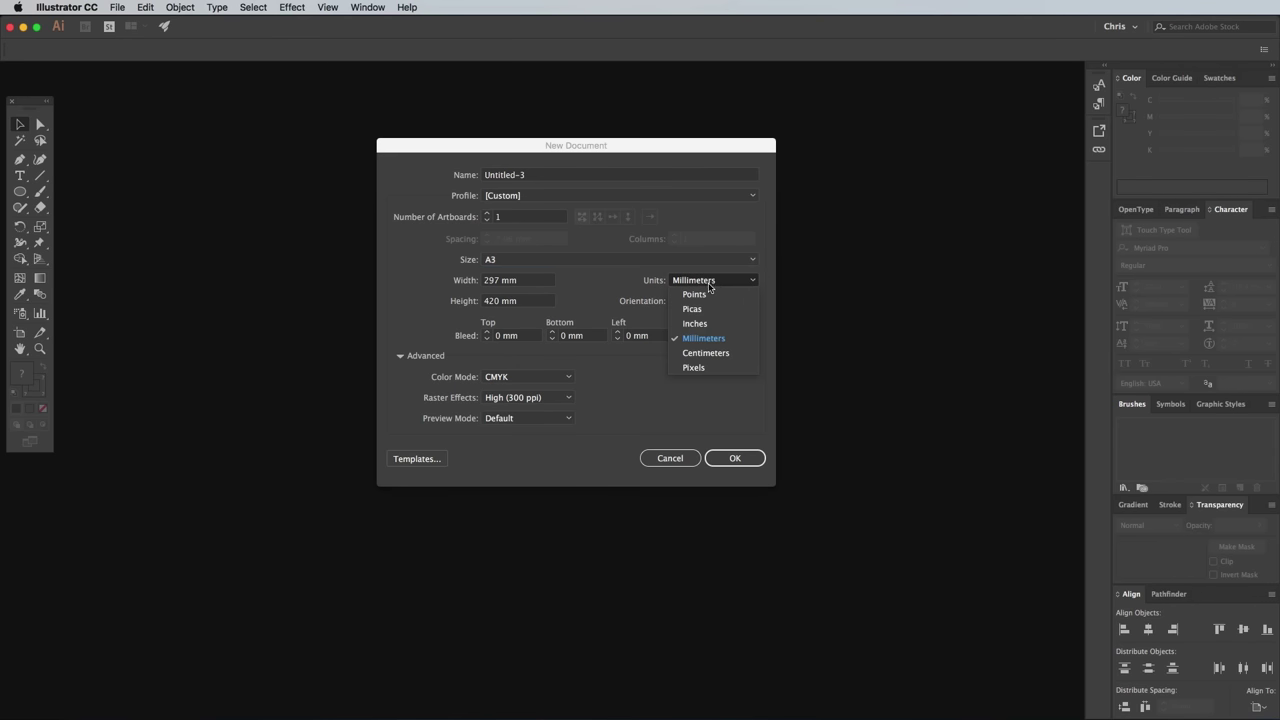
pyautogui.click(704, 286)
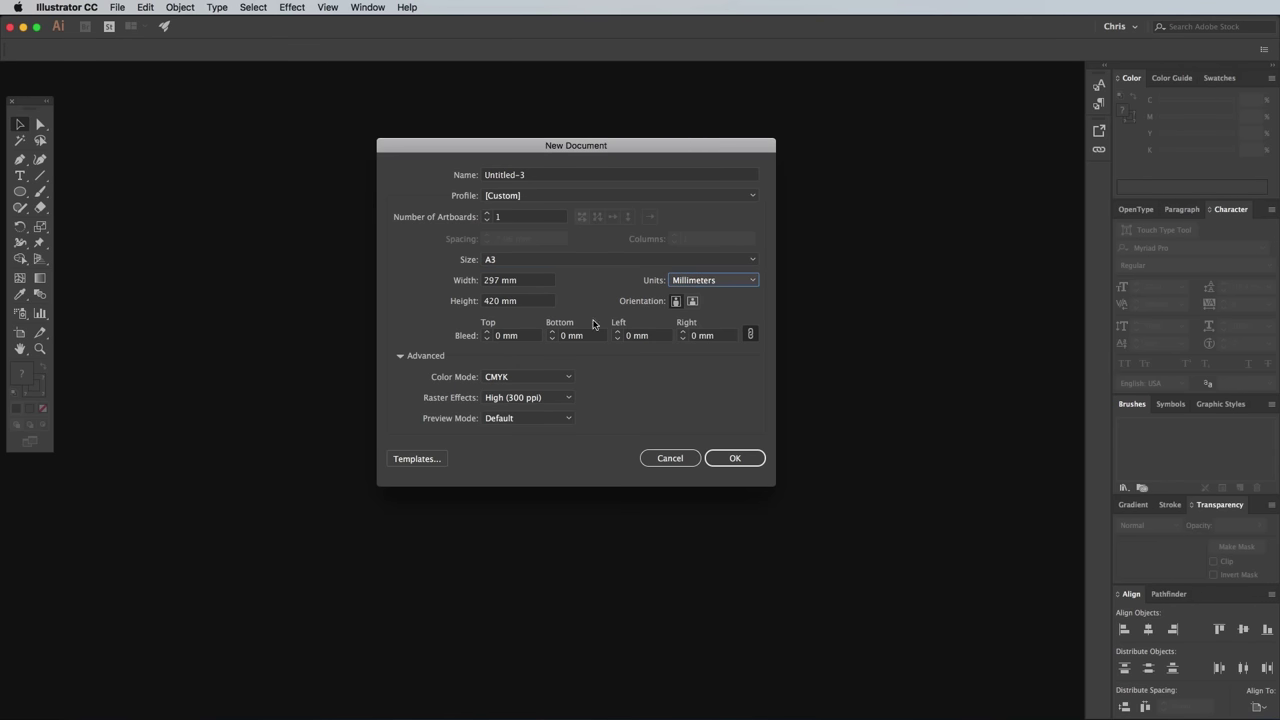
pyautogui.click(502, 338)
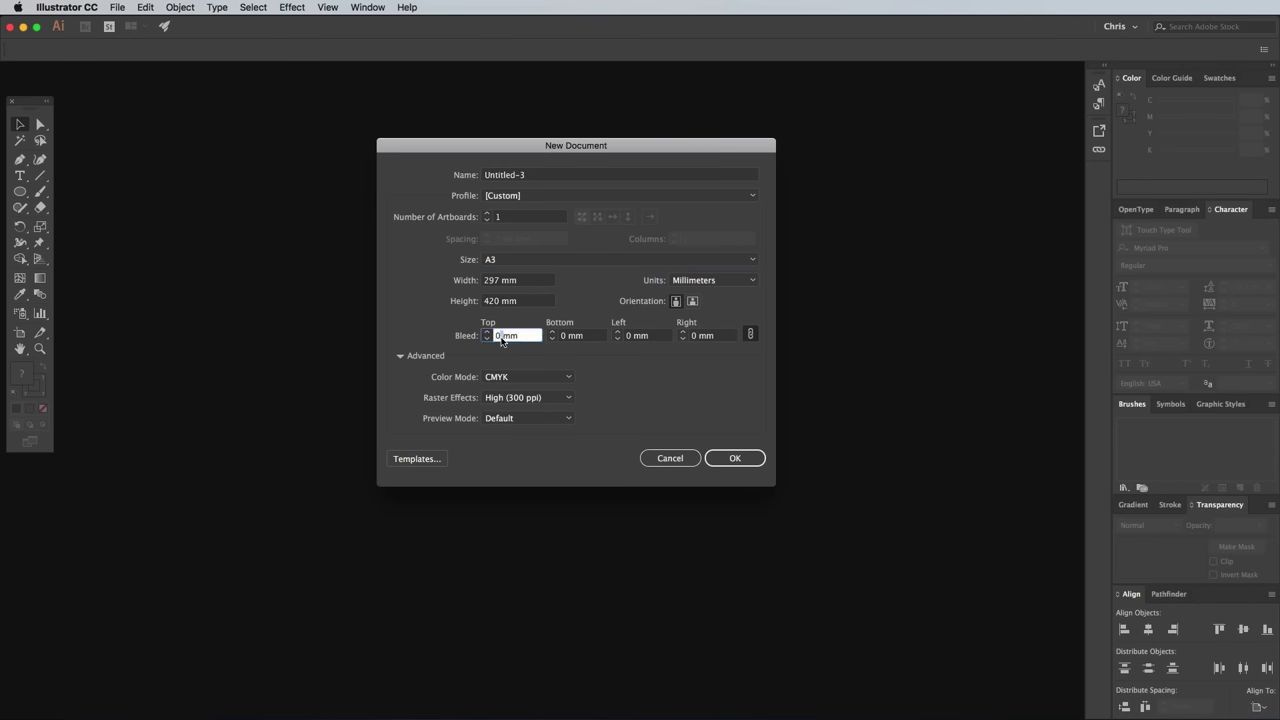
pyautogui.write('3')
pyautogui.press('Tab')
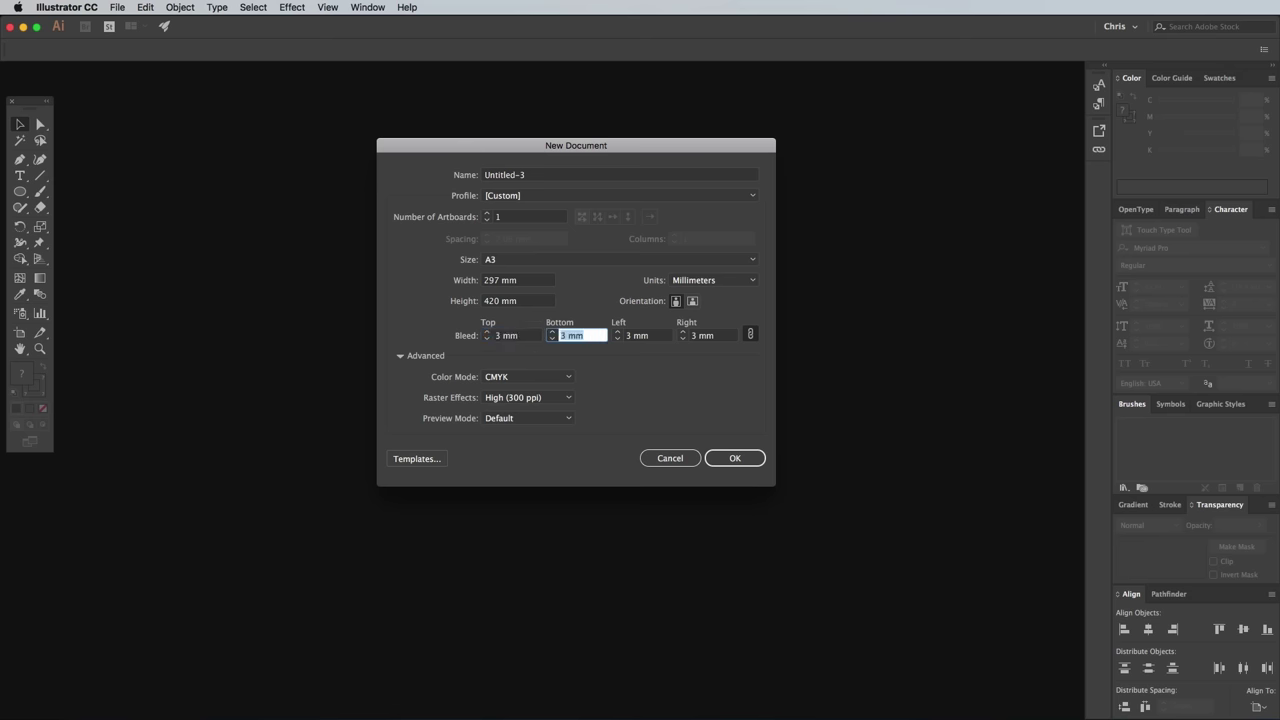
pyautogui.click(503, 376)
pyautogui.click(520, 384)
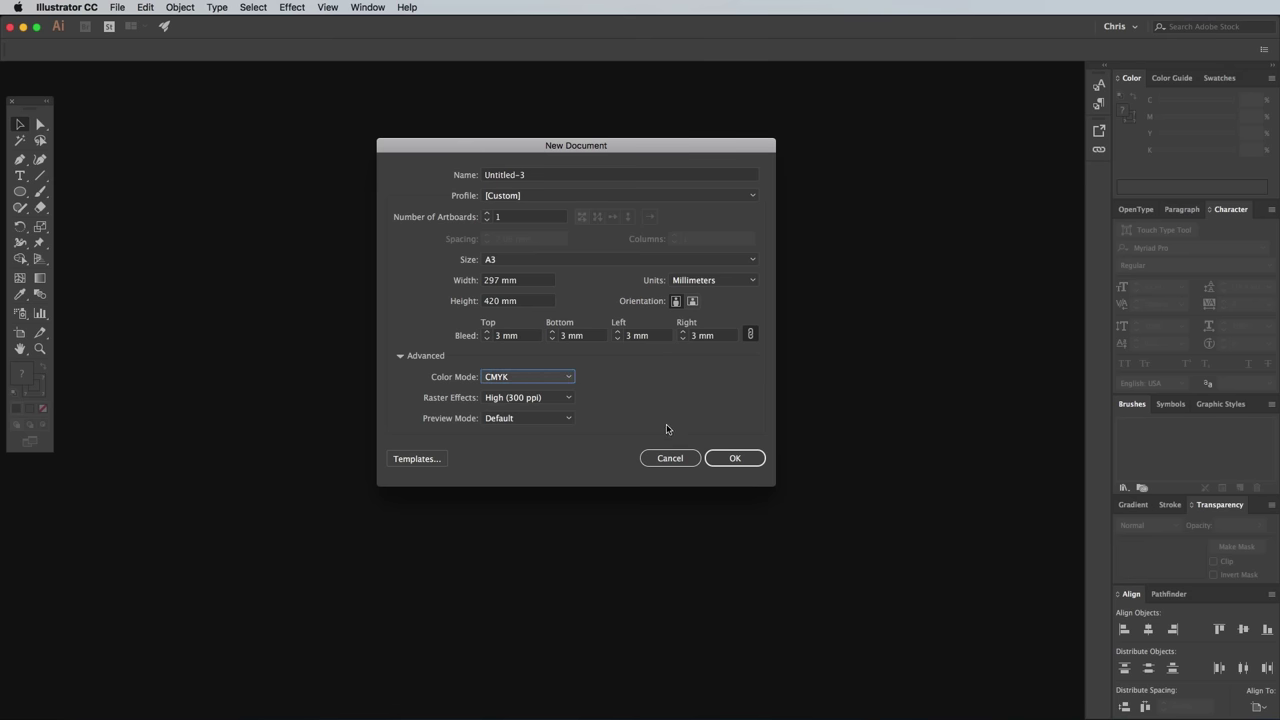
pyautogui.click(722, 457)
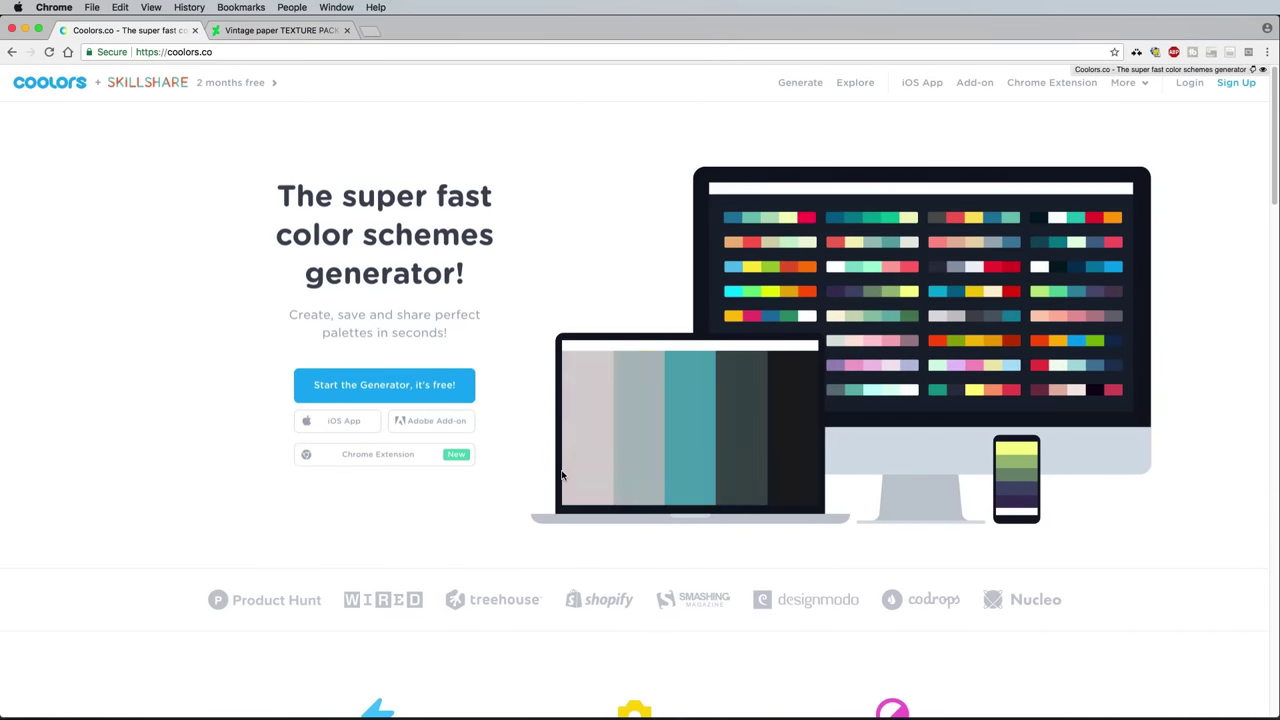
# Generate Coolors palettes until #390099, #9E0059, #FF0054, #FF5400, #FFBD00 appears
pyautogui.click(799, 83)
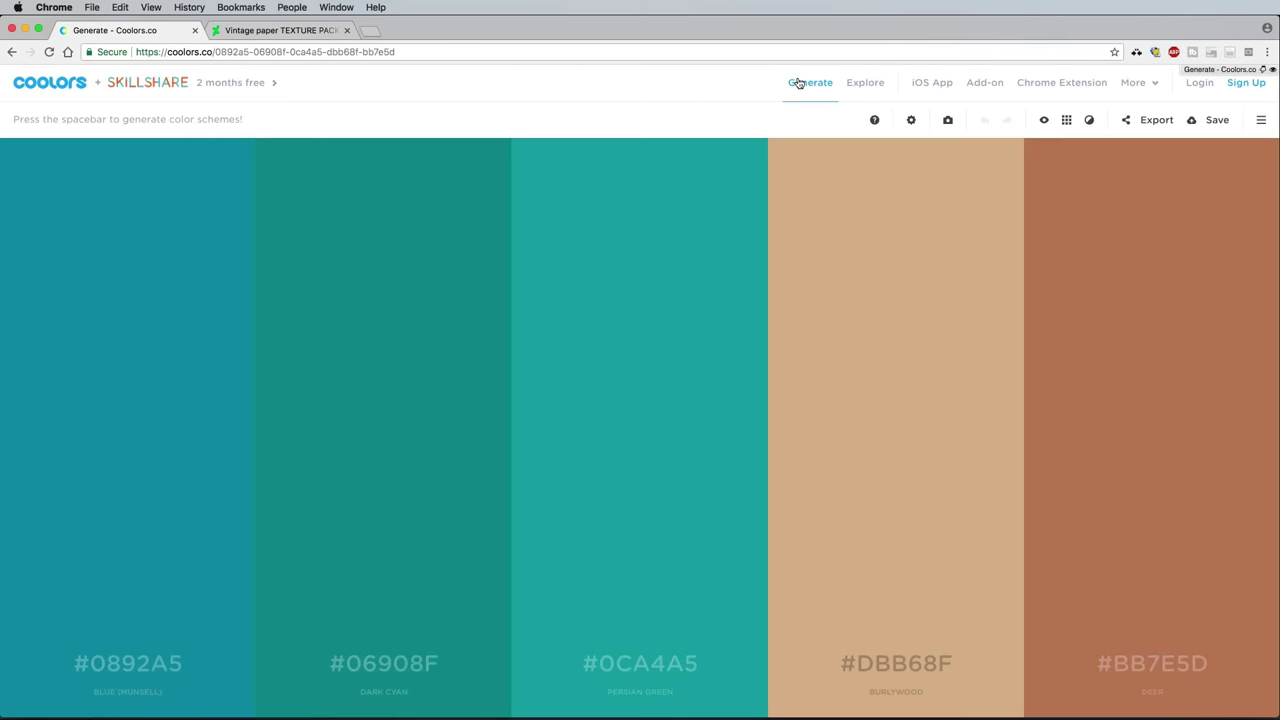
pyautogui.press('space')
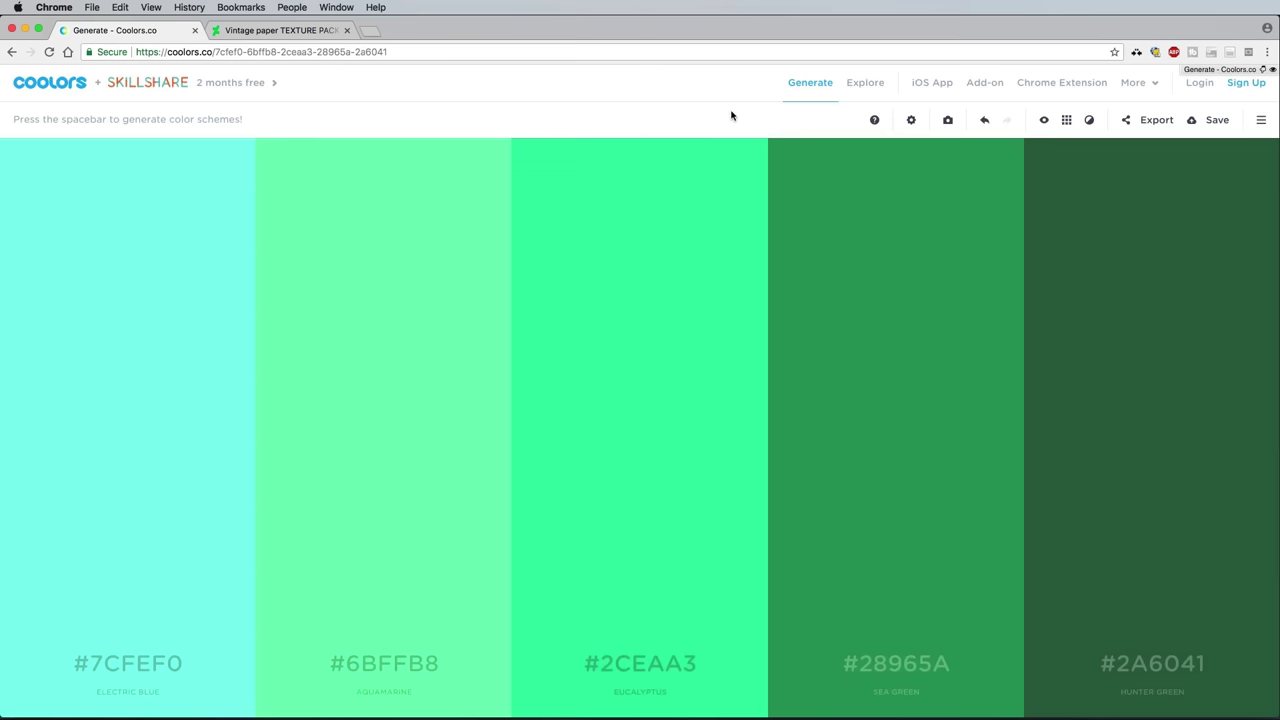
pyautogui.press('space')
pyautogui.press('space')
pyautogui.press('space')
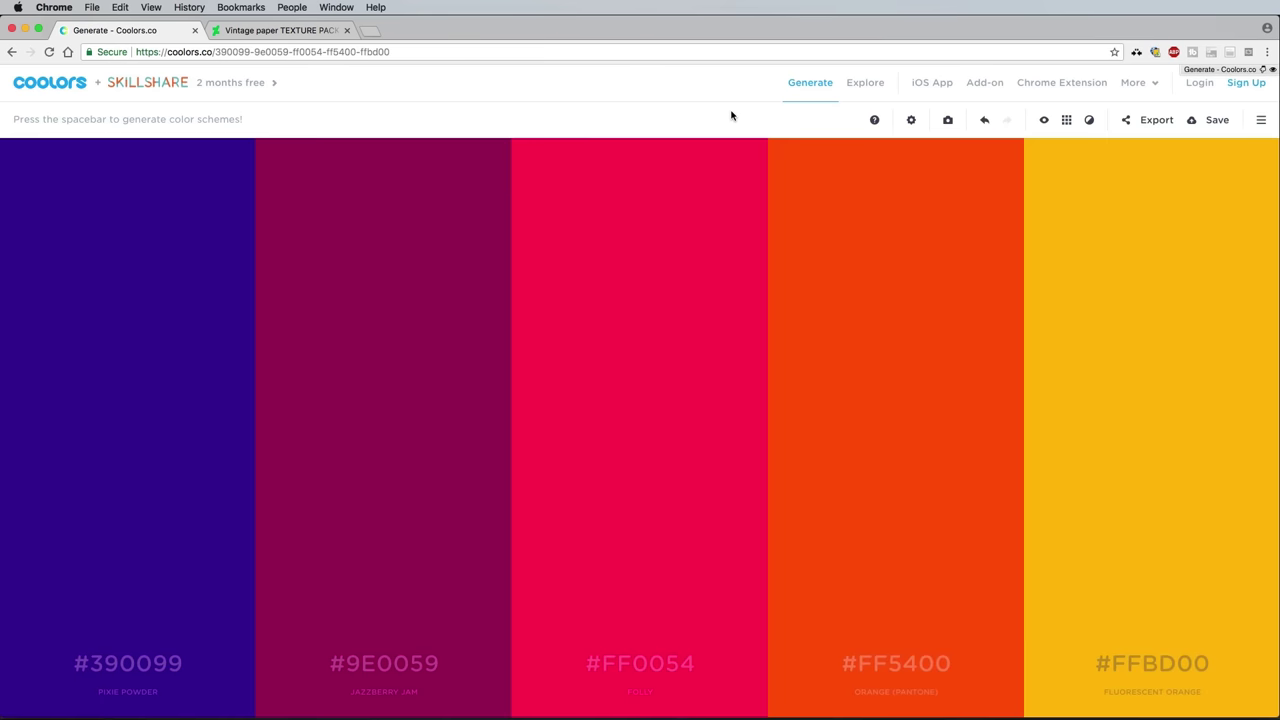
pyautogui.press('space')
pyautogui.press('space')
pyautogui.press('space')
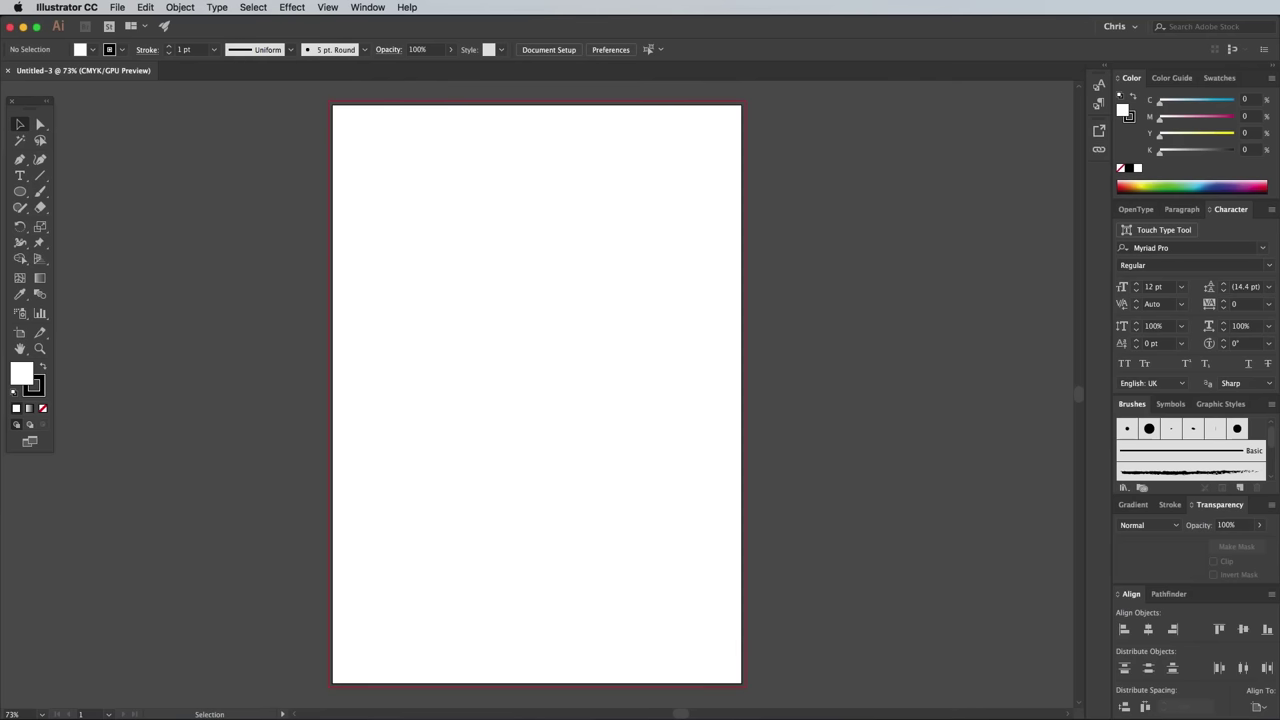
# Place the Coolors palette screenshot beside the artboard and shrink it to a small strip
pyautogui.moveTo(1211, 302); pyautogui.dragTo(875, 322)
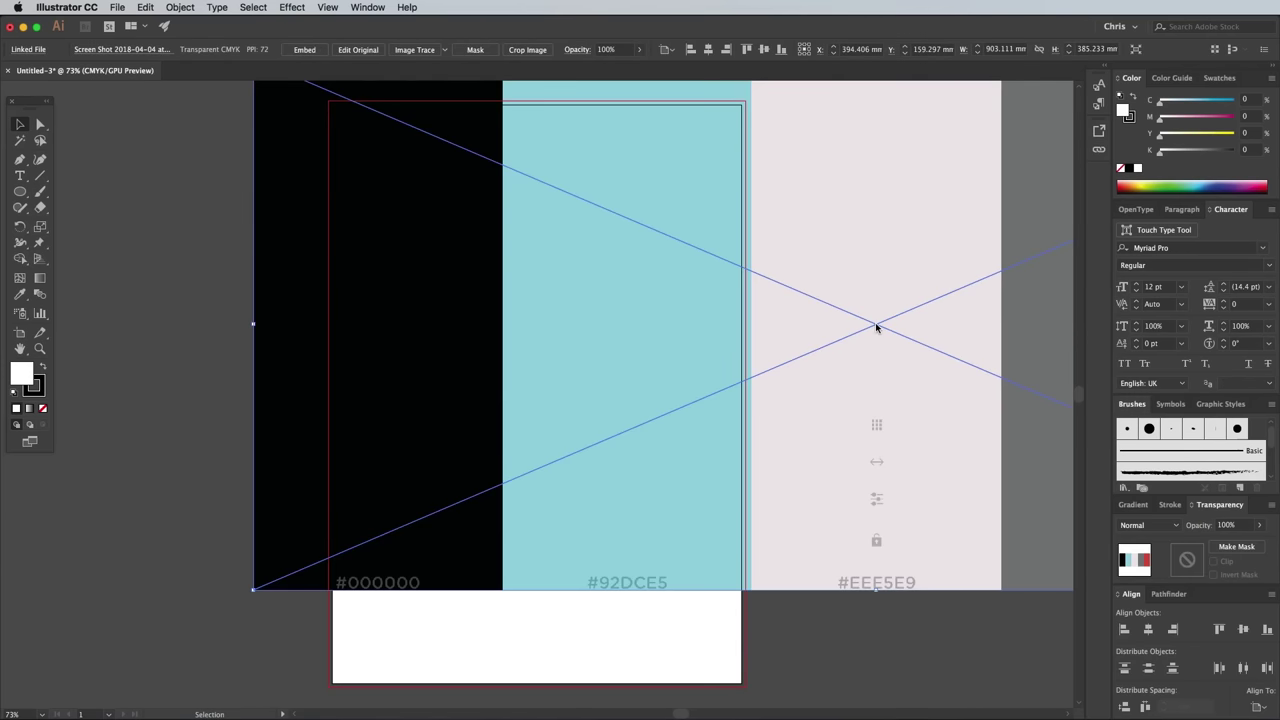
pyautogui.scroll(2, 875, 322)
pyautogui.hscroll(2, 875, 322)
pyautogui.moveTo(141, 180); pyautogui.dragTo(698, 311)
pyautogui.scroll(-2, 710, 340)
pyautogui.hscroll(-2, 710, 340)
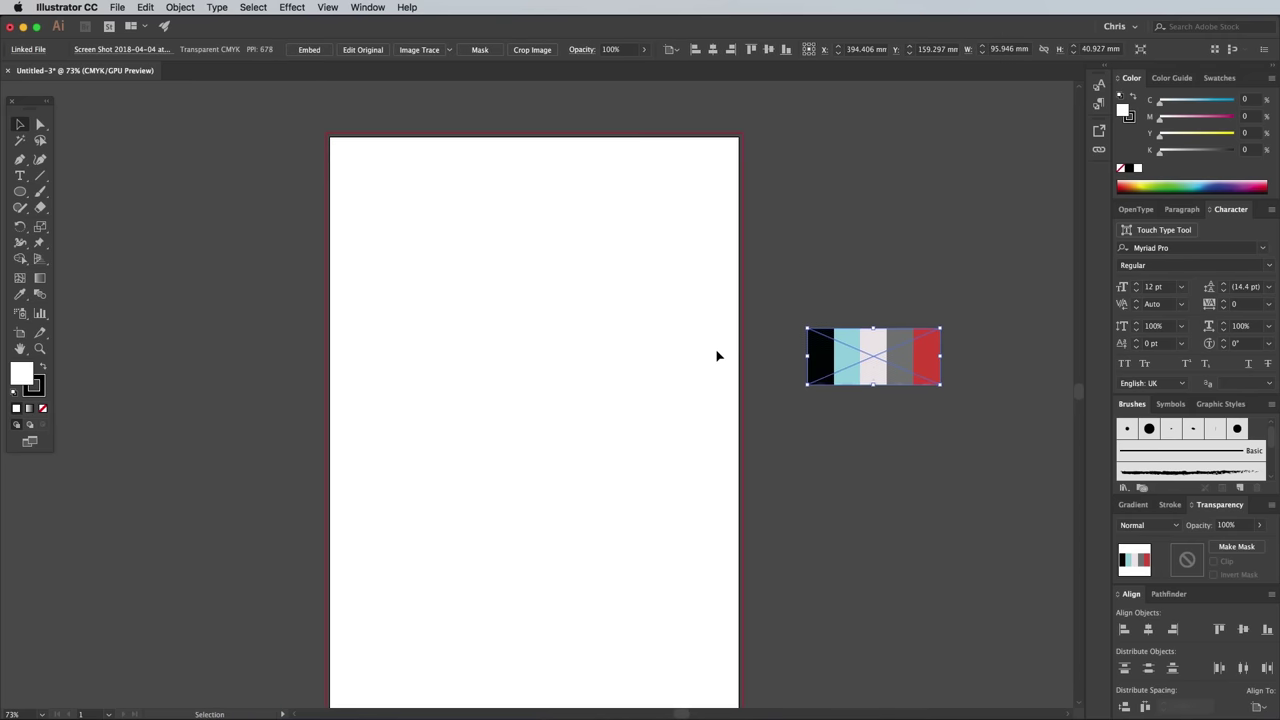
# Draw a small square beside the artboard and duplicate it into a row of squares
pyautogui.click(40, 192)
pyautogui.click(88, 191)
pyautogui.moveTo(775, 194)
pyautogui.mouseDown()
pyautogui.moveTo(820, 240)
pyautogui.moveTo(842, 217)
pyautogui.mouseUp()
pyautogui.press('v')
pyautogui.press('super+d')
pyautogui.press('super+d')
pyautogui.press('super+d')
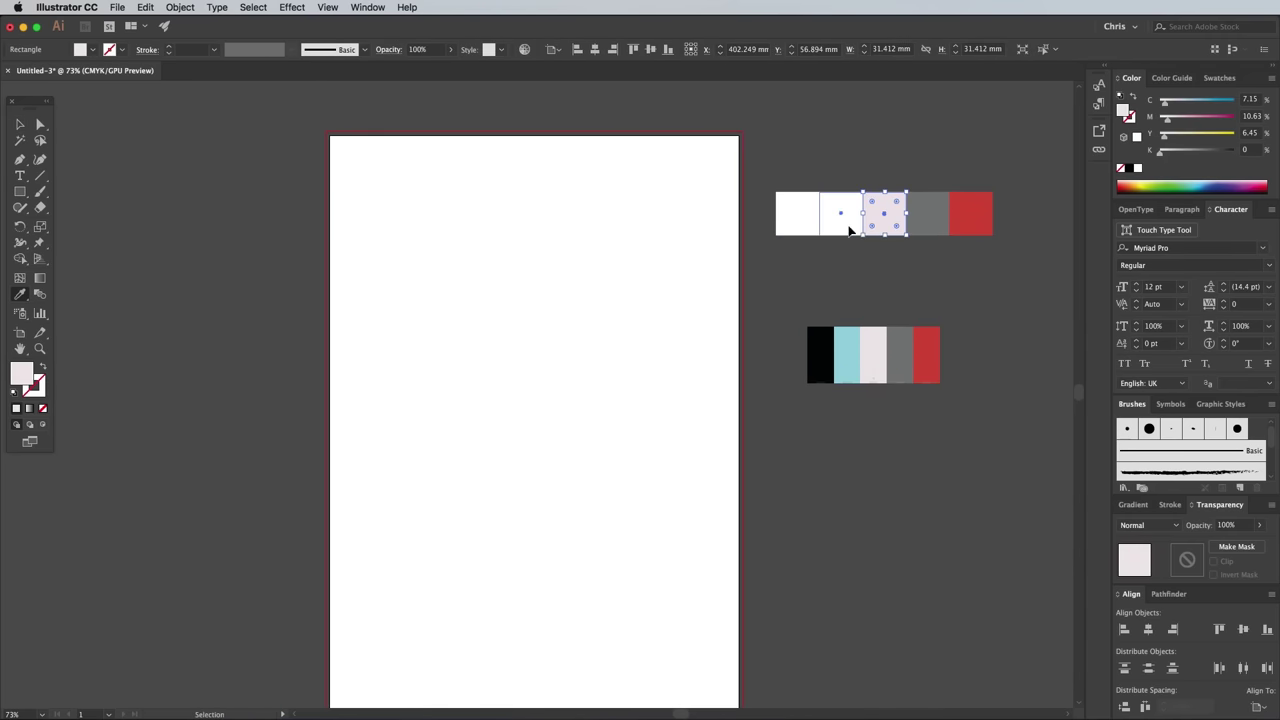
# Sample light blue and black from the screenshot into the squares, then delete the screenshot
pyautogui.click(848, 230)
pyautogui.press('i')
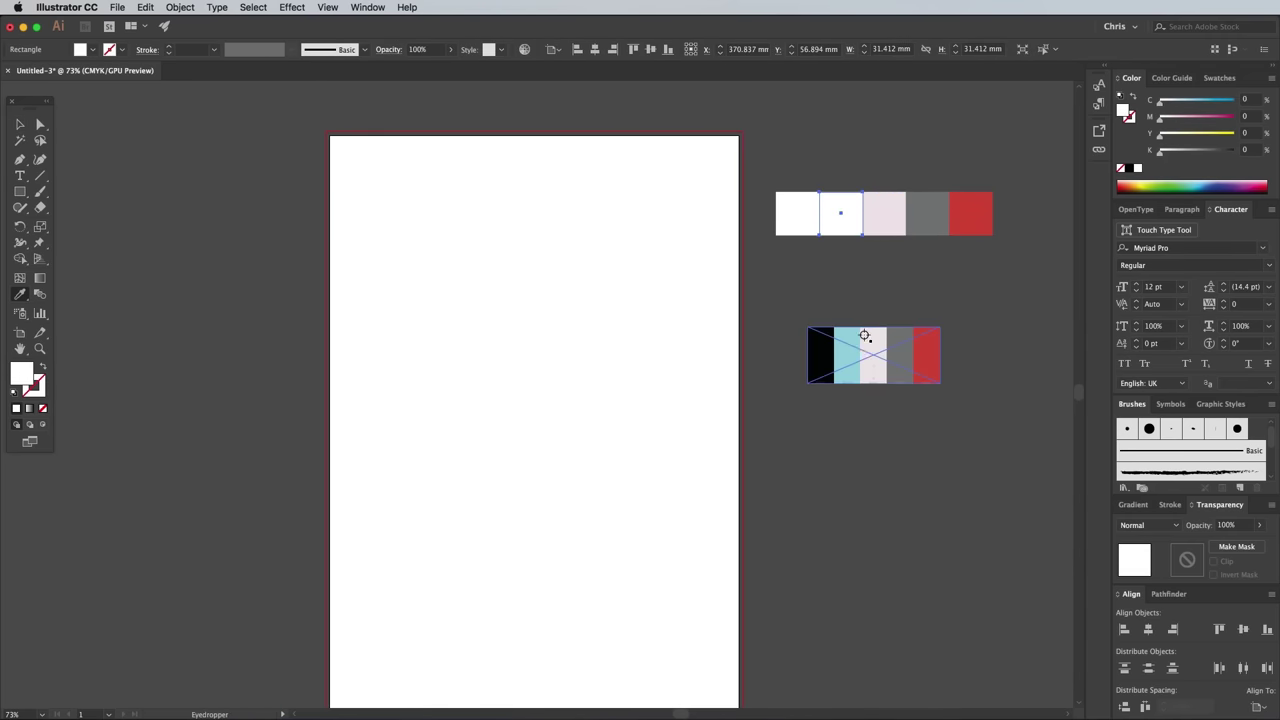
pyautogui.click(852, 353)
pyautogui.keyDown('super'); pyautogui.click(797, 214); pyautogui.keyUp('super')
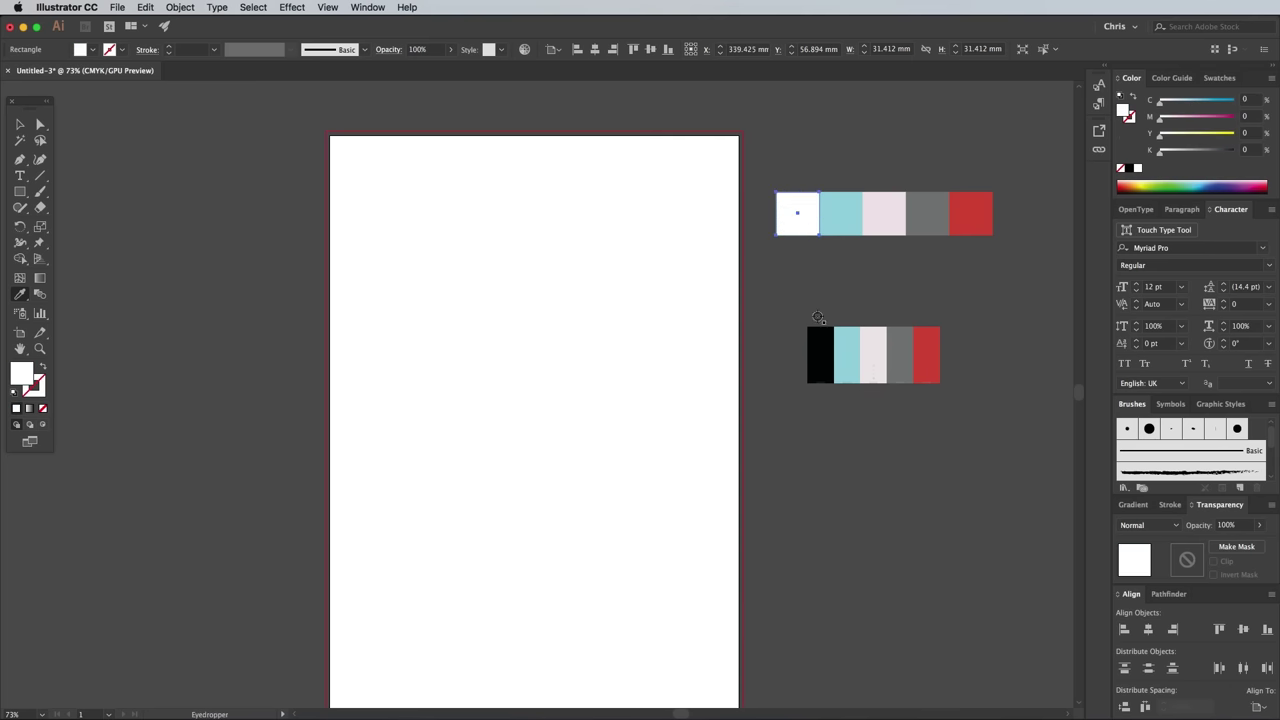
pyautogui.click(820, 354)
pyautogui.click(16, 123)
pyautogui.click(860, 355)
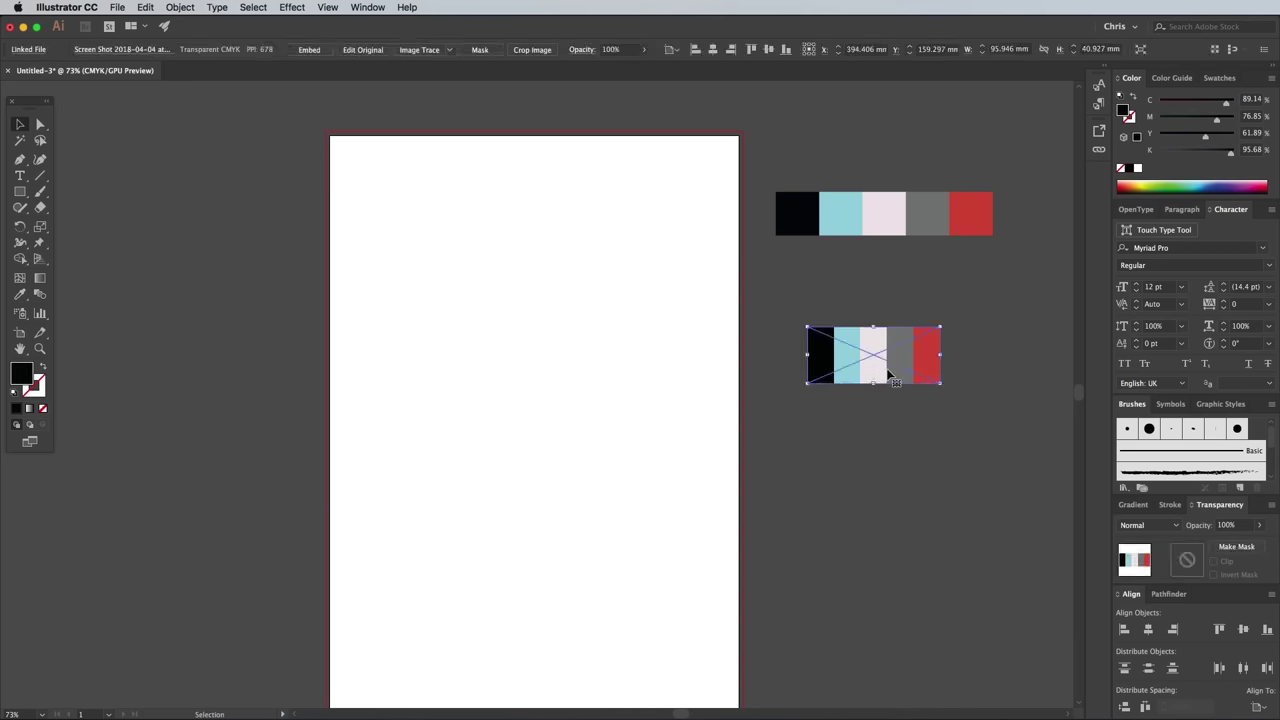
pyautogui.press('Delete')
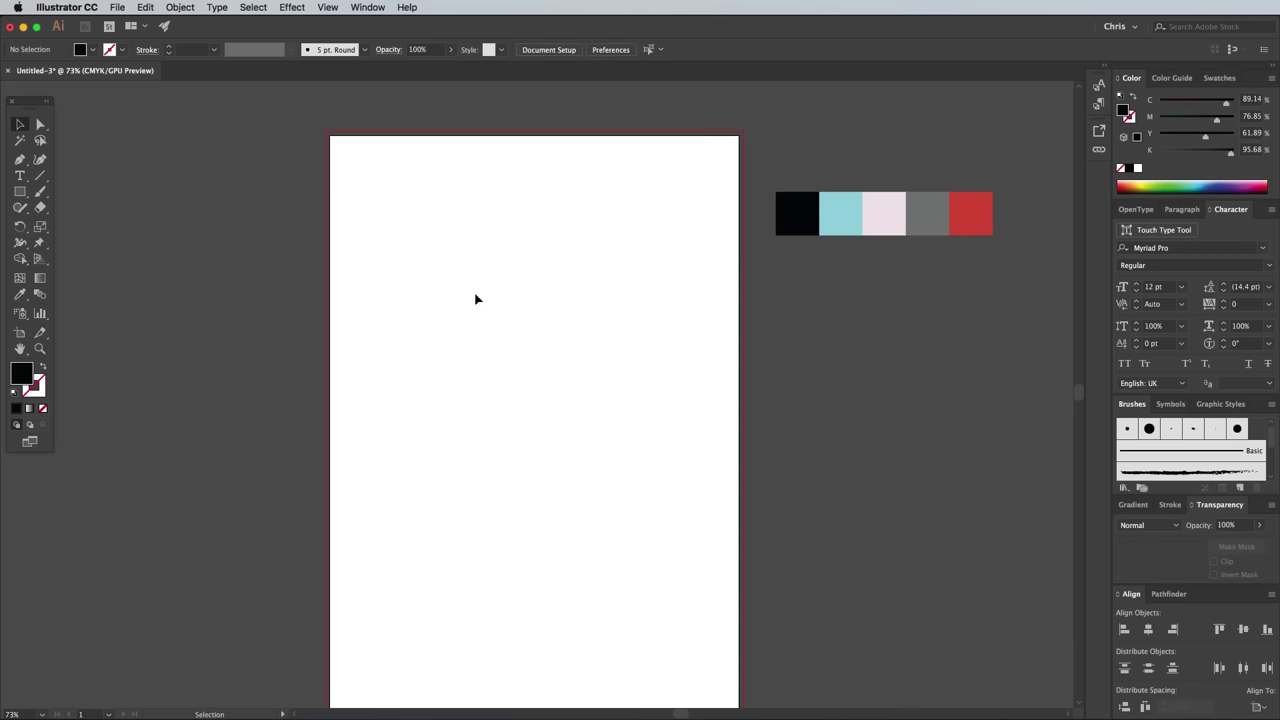
# Draw a pale pink 303 × 426 mm rectangle covering the artboard and bleed
pyautogui.click(19, 192)
pyautogui.click(893, 228)
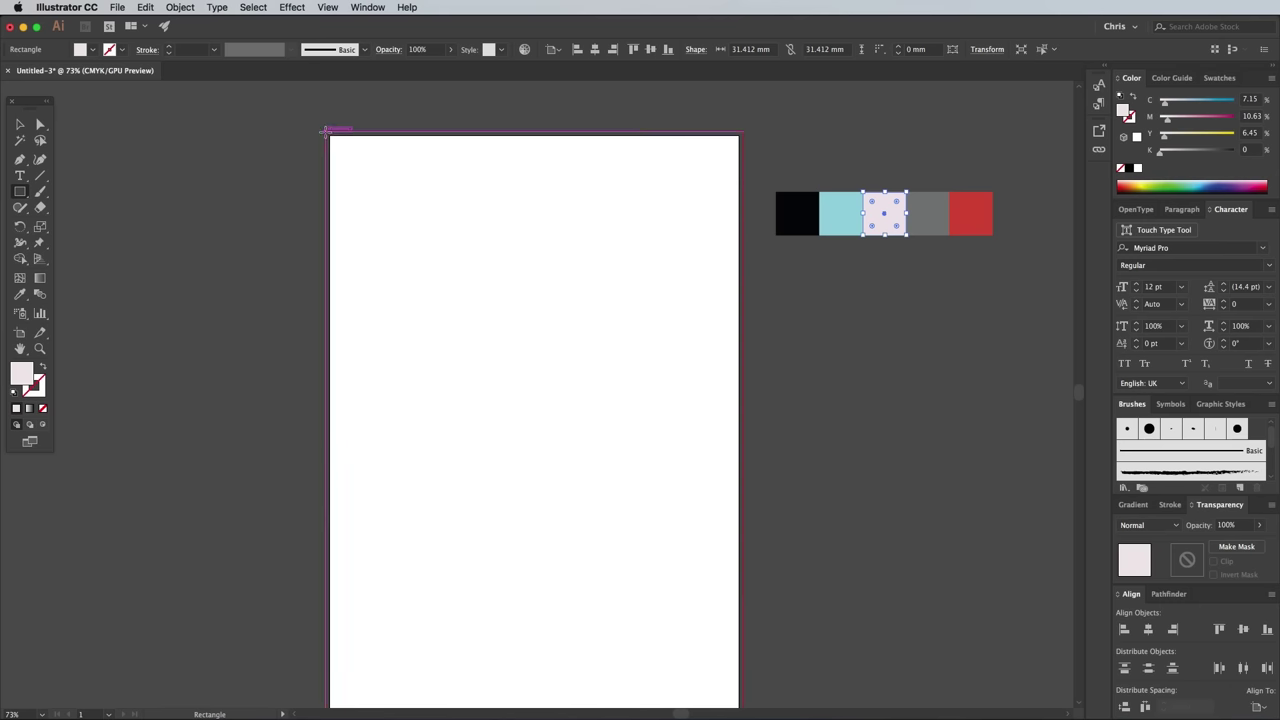
pyautogui.moveTo(325, 130)
pyautogui.mouseDown()
pyautogui.moveTo(737, 705)
pyautogui.moveTo(744, 598)
pyautogui.mouseUp()
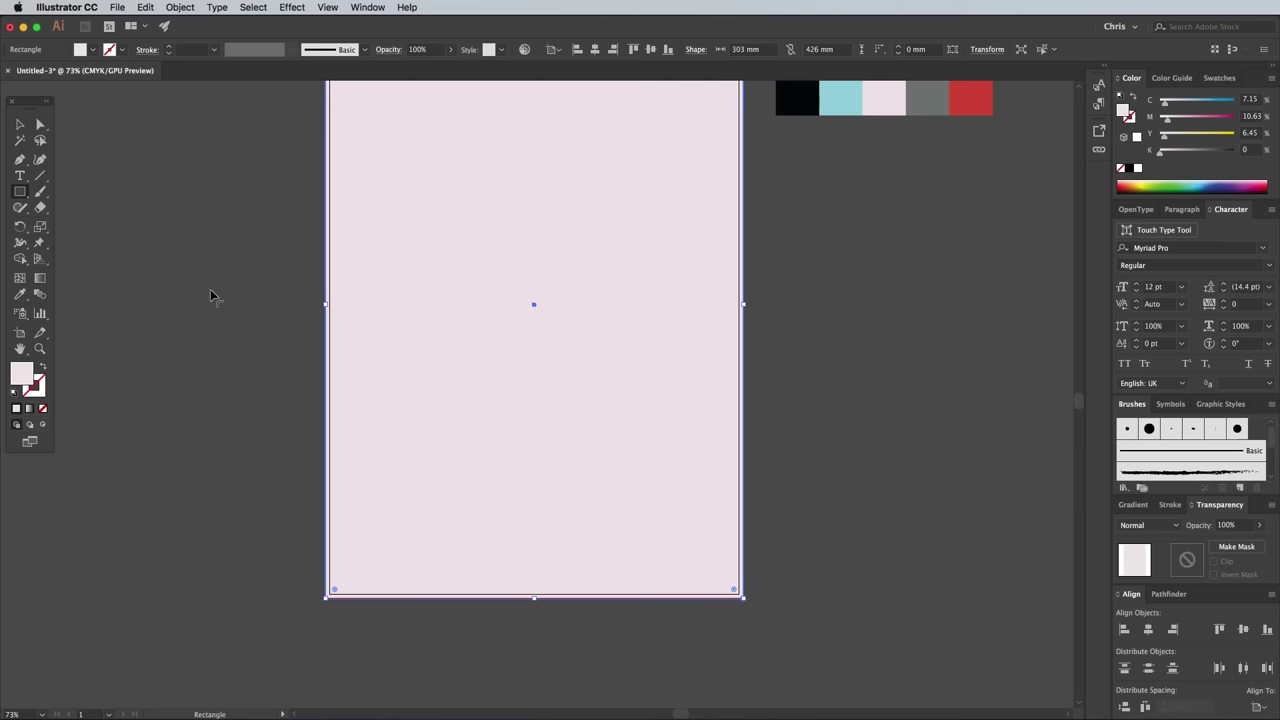
pyautogui.click(20, 126)
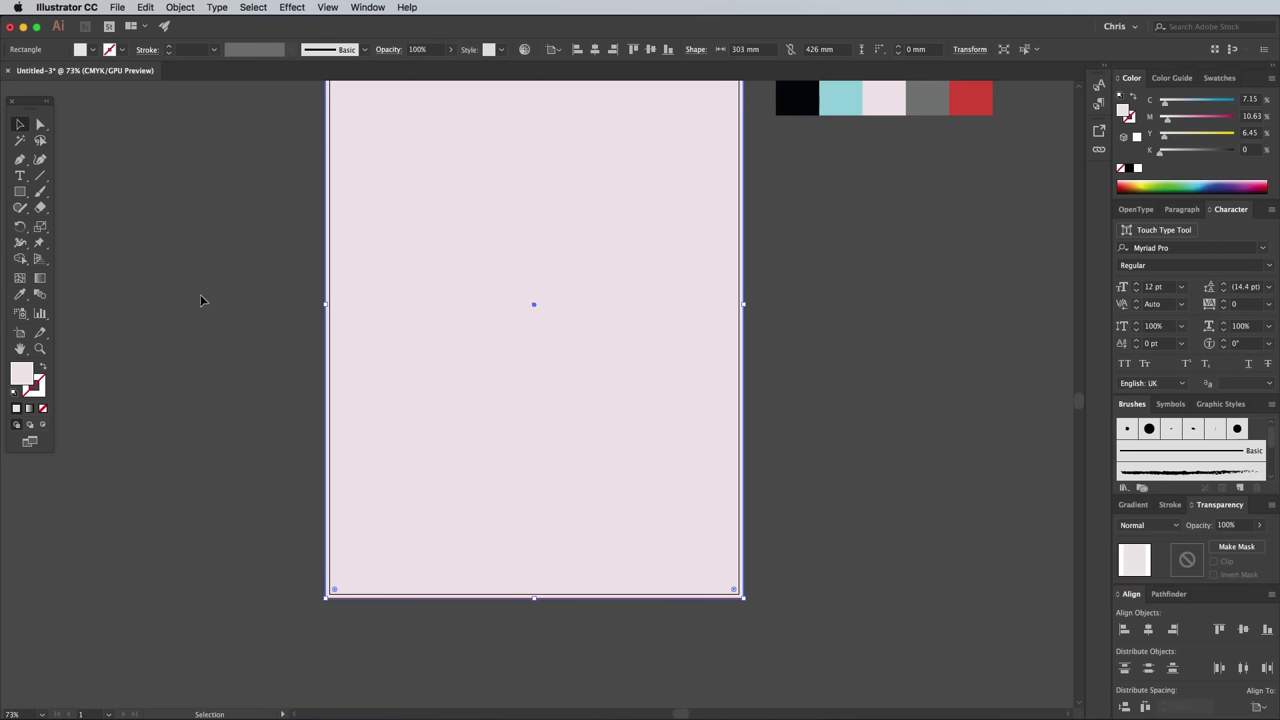
# Lock the pink background rectangle with Object > Lock > Selection
pyautogui.scroll(4, 200, 297)
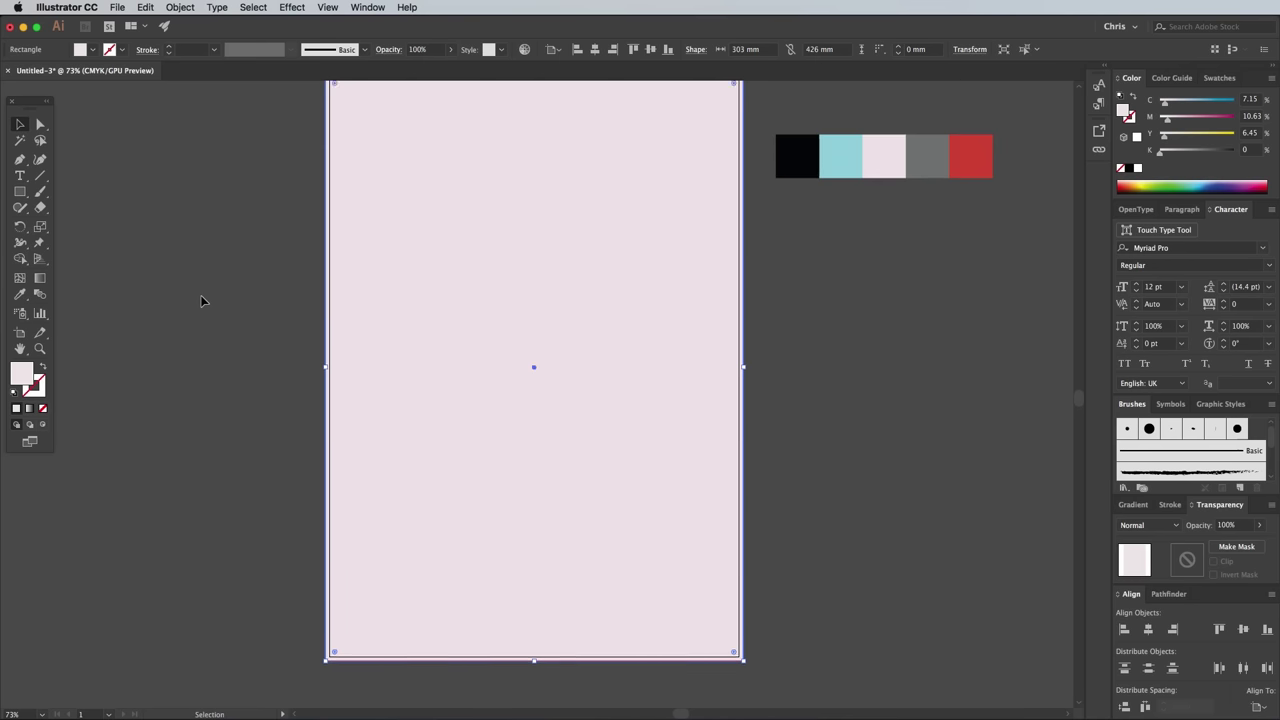
pyautogui.click(172, 5)
pyautogui.moveTo(220, 87)
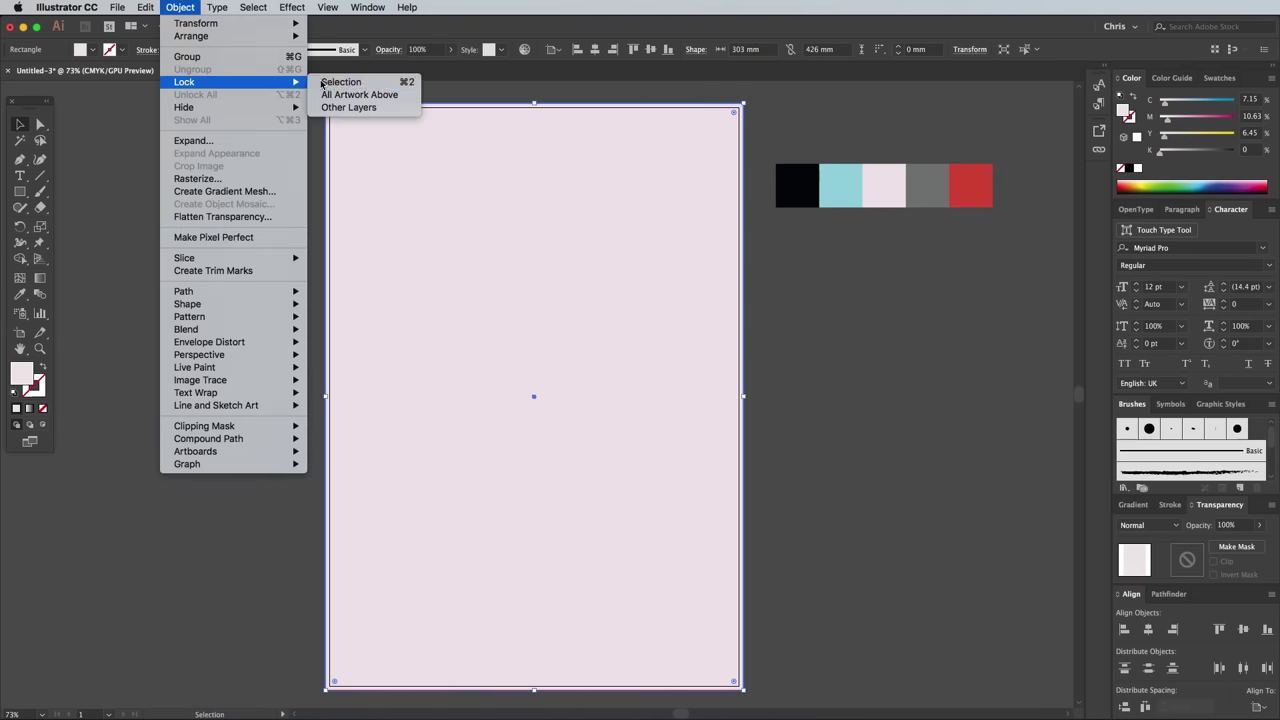
pyautogui.click(333, 82)
# Unlock the background and draw a thin light blue stripe across the artboard width
pyautogui.press('super+alt+2')
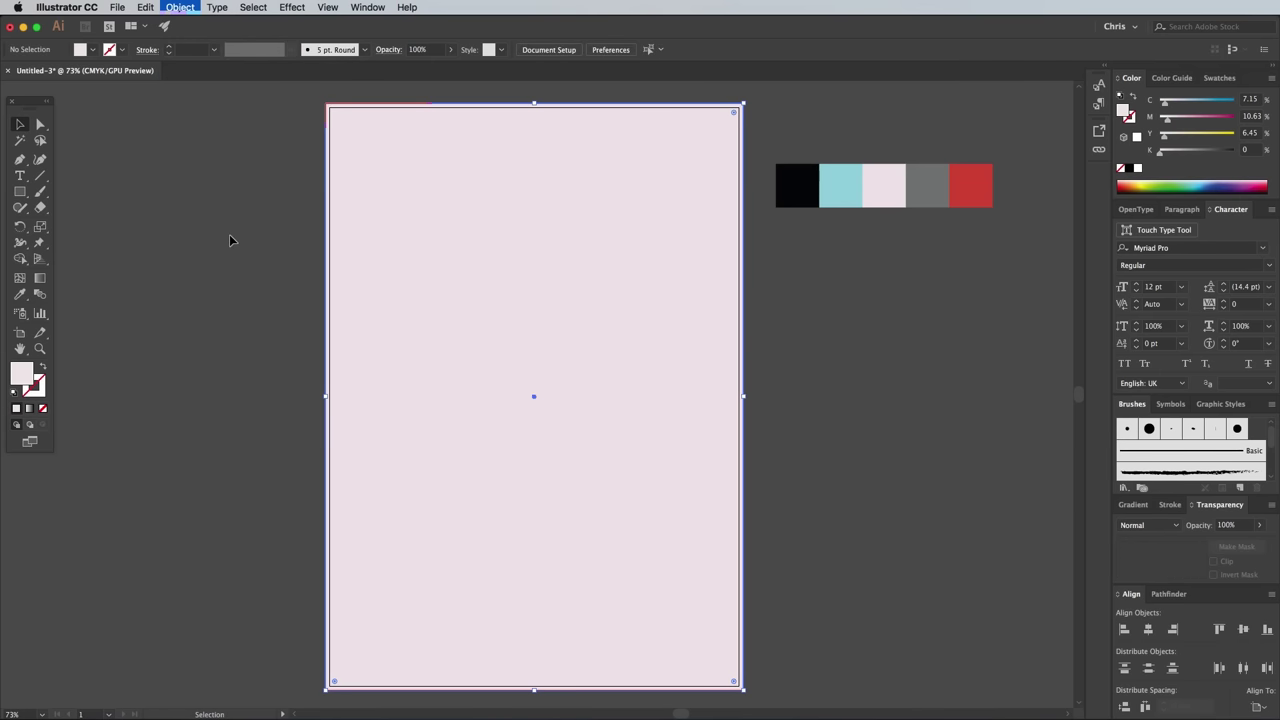
pyautogui.click(18, 193)
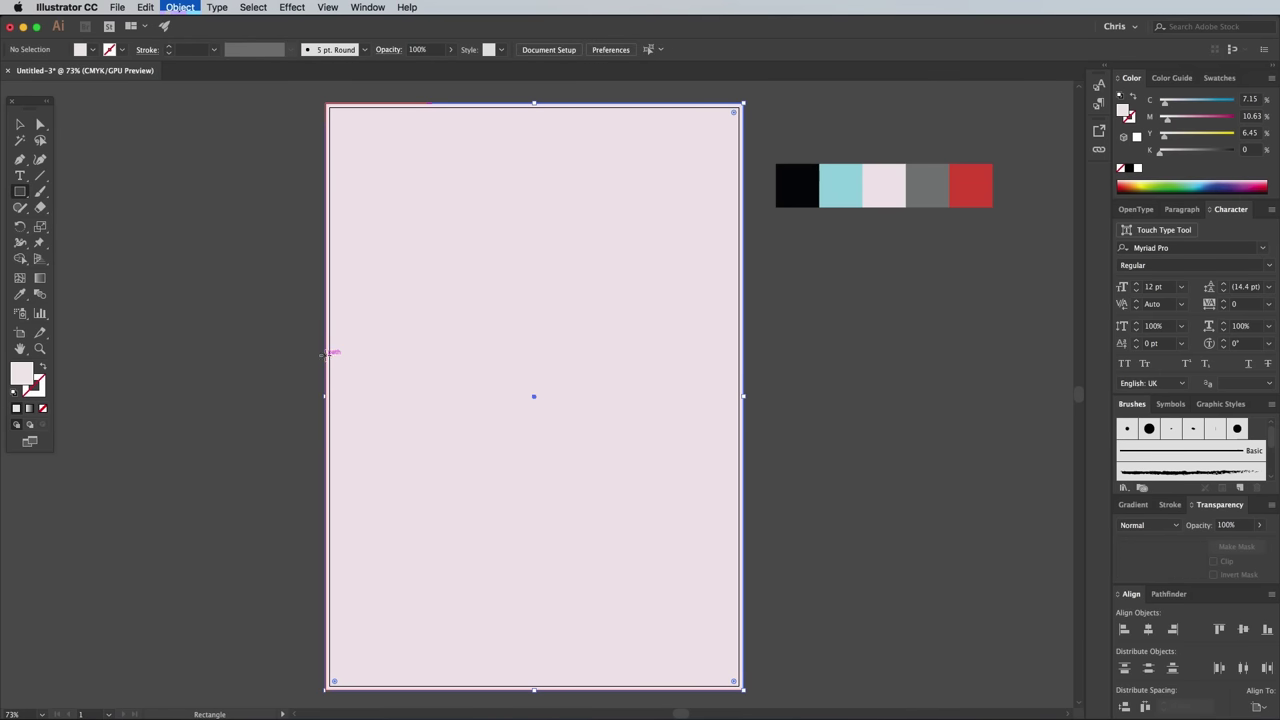
pyautogui.moveTo(324, 353); pyautogui.dragTo(743, 379)
pyautogui.click(19, 294)
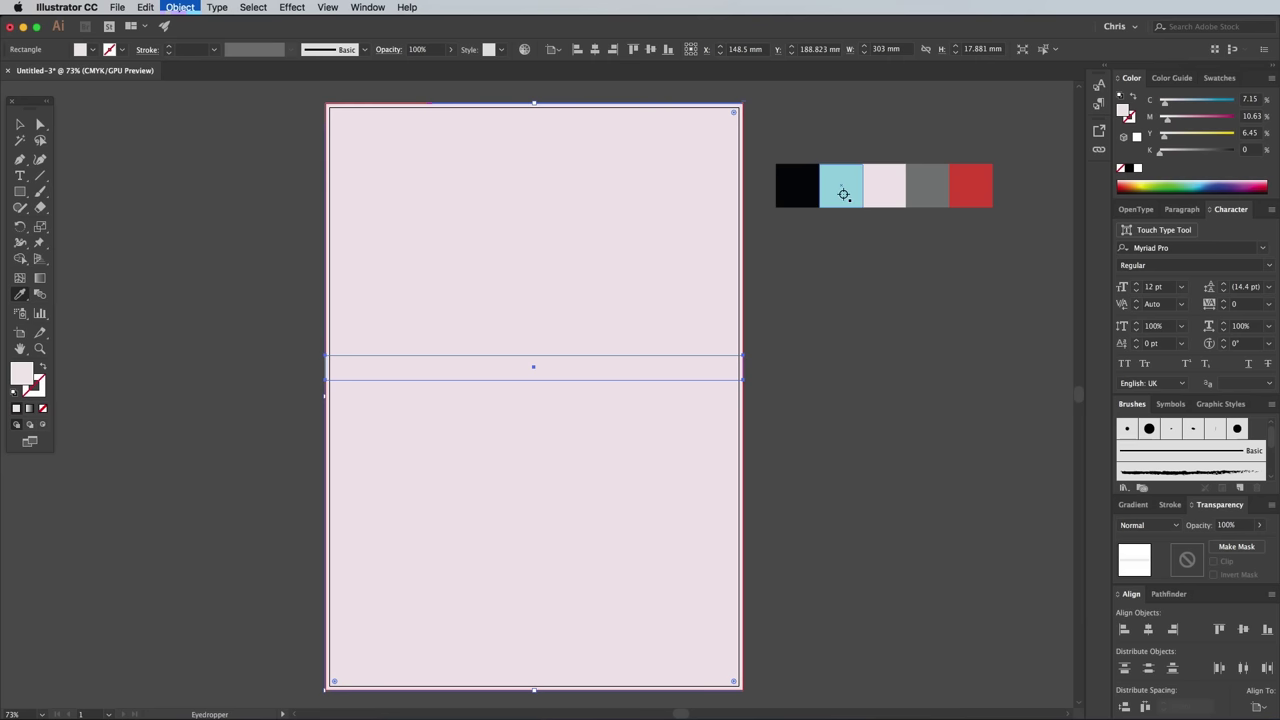
pyautogui.click(843, 194)
# Copy the stripe directly beneath itself three times to stack more stripes
pyautogui.click(18, 125)
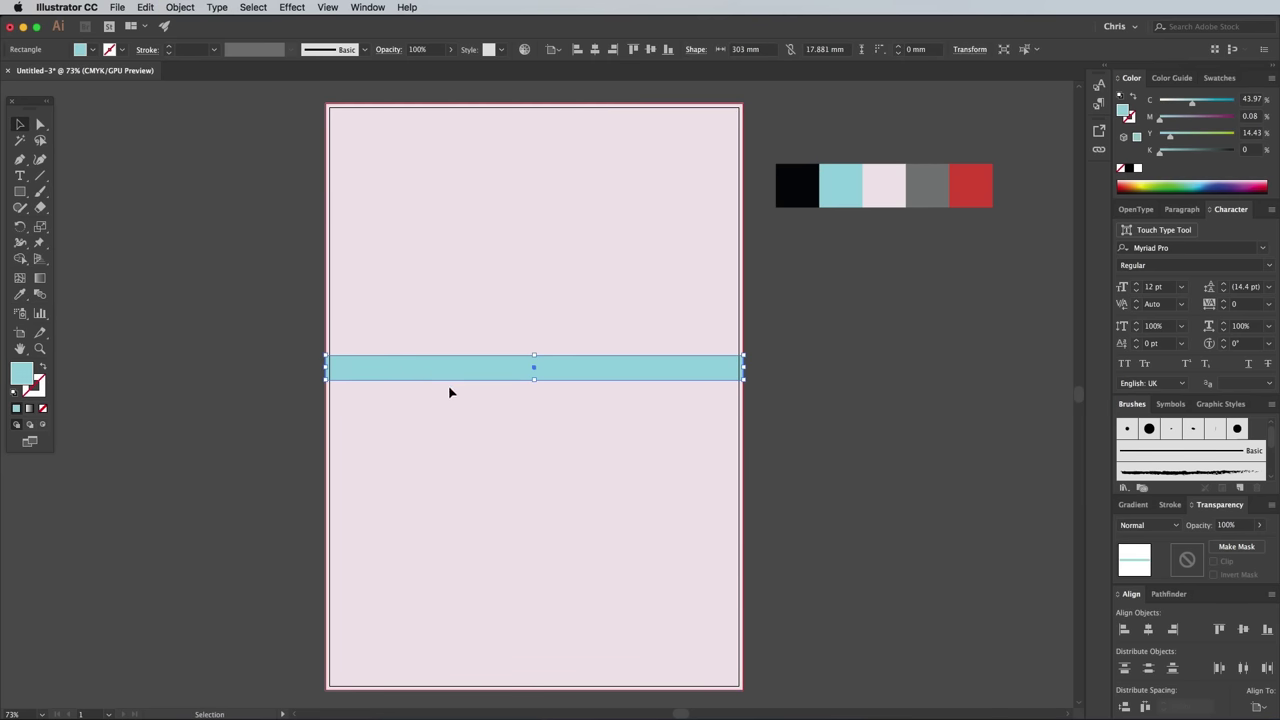
pyautogui.moveTo(458, 373); pyautogui.dragTo(458, 398)
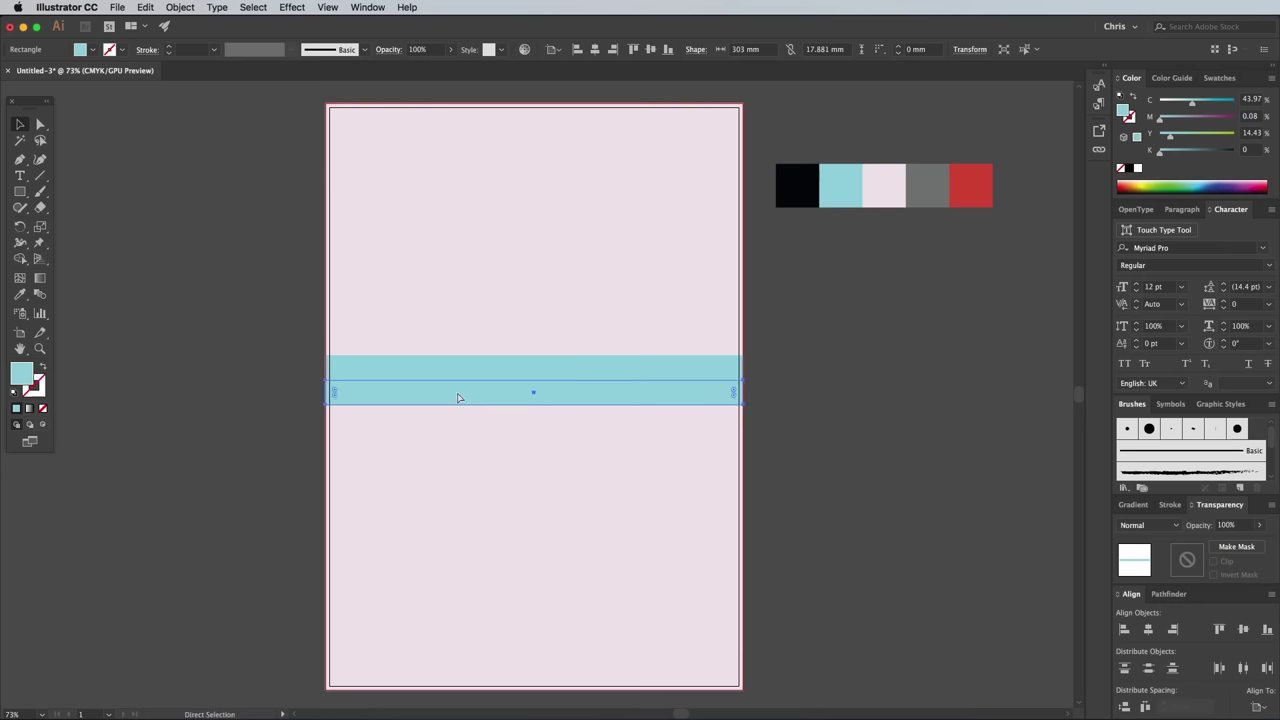
pyautogui.press('super+d')
pyautogui.press('super+d')
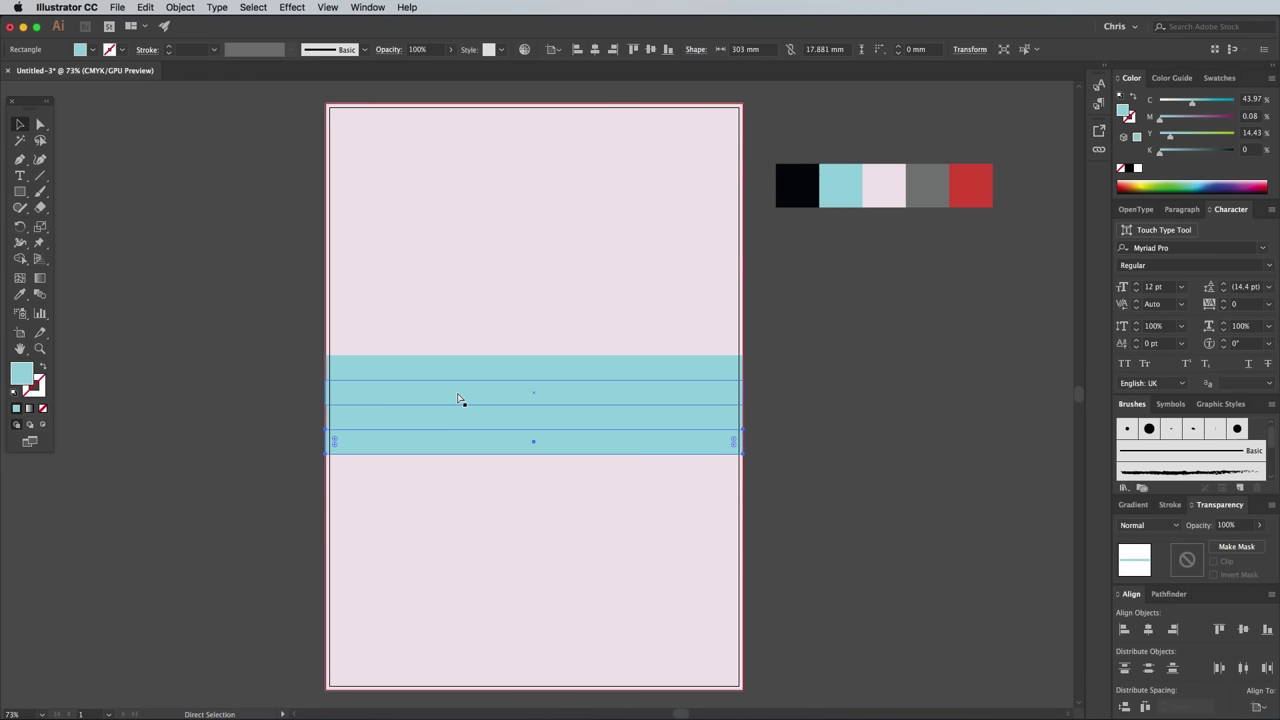
pyautogui.press('super+d')
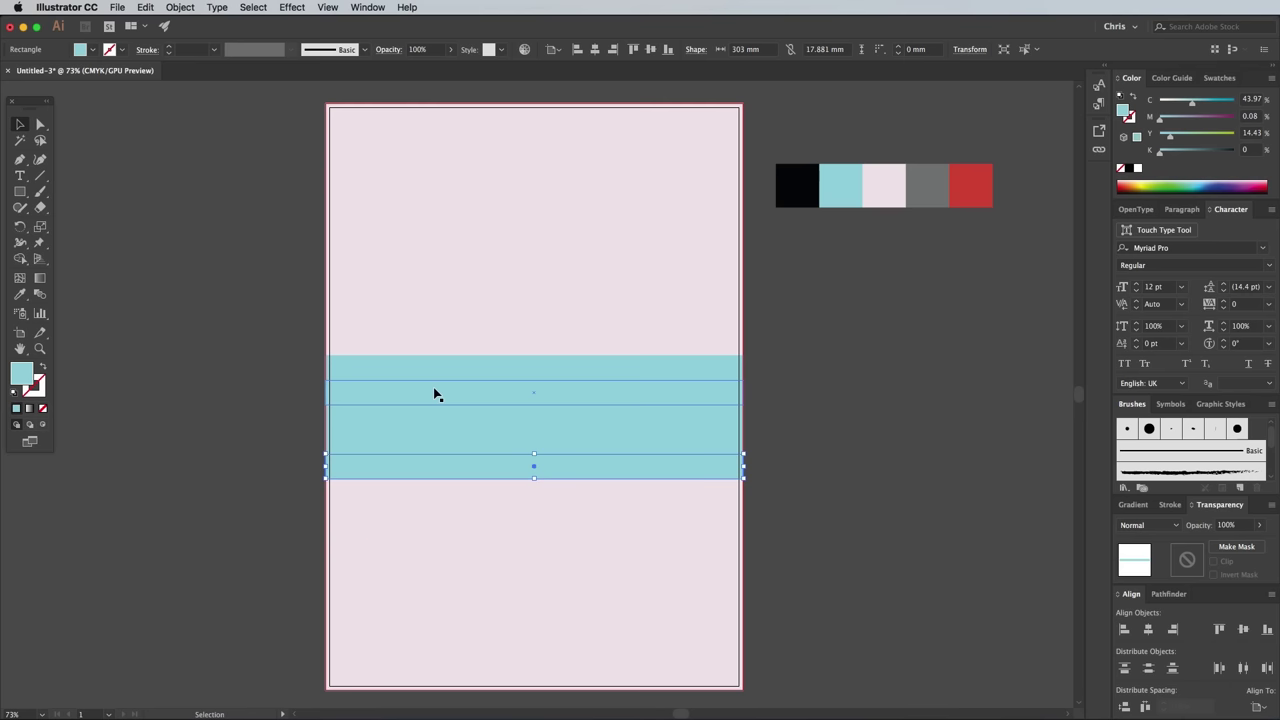
# Recolour the copies pale pink, grey, red and black, then move all stripes up
pyautogui.click(434, 393)
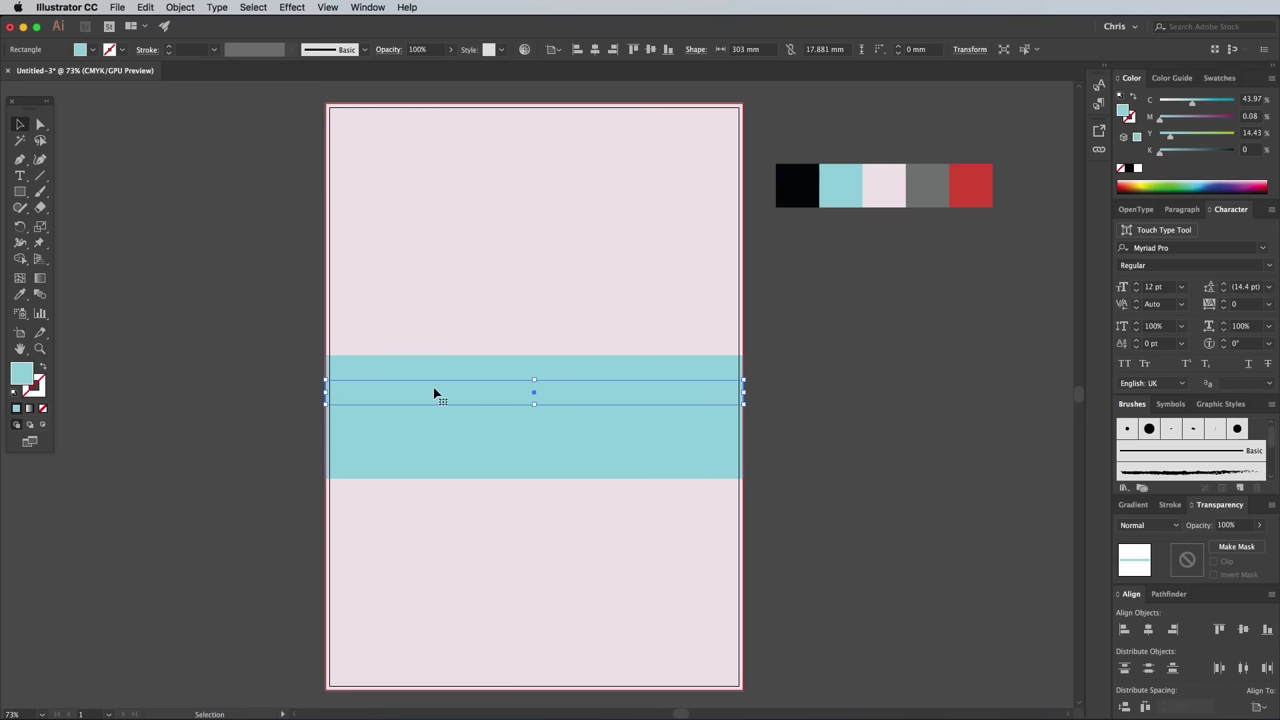
pyautogui.click(20, 293)
pyautogui.click(889, 191)
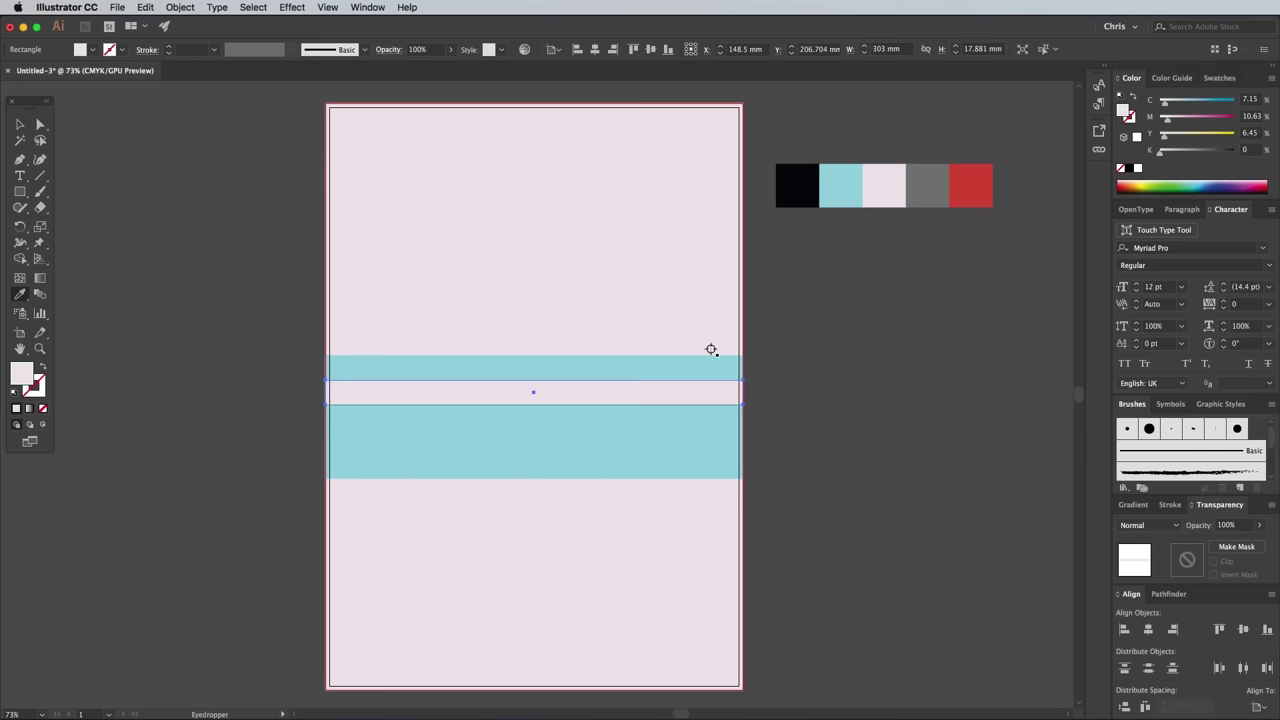
pyautogui.press('v')
pyautogui.keyDown('super'); pyautogui.click(676, 421); pyautogui.keyUp('super')
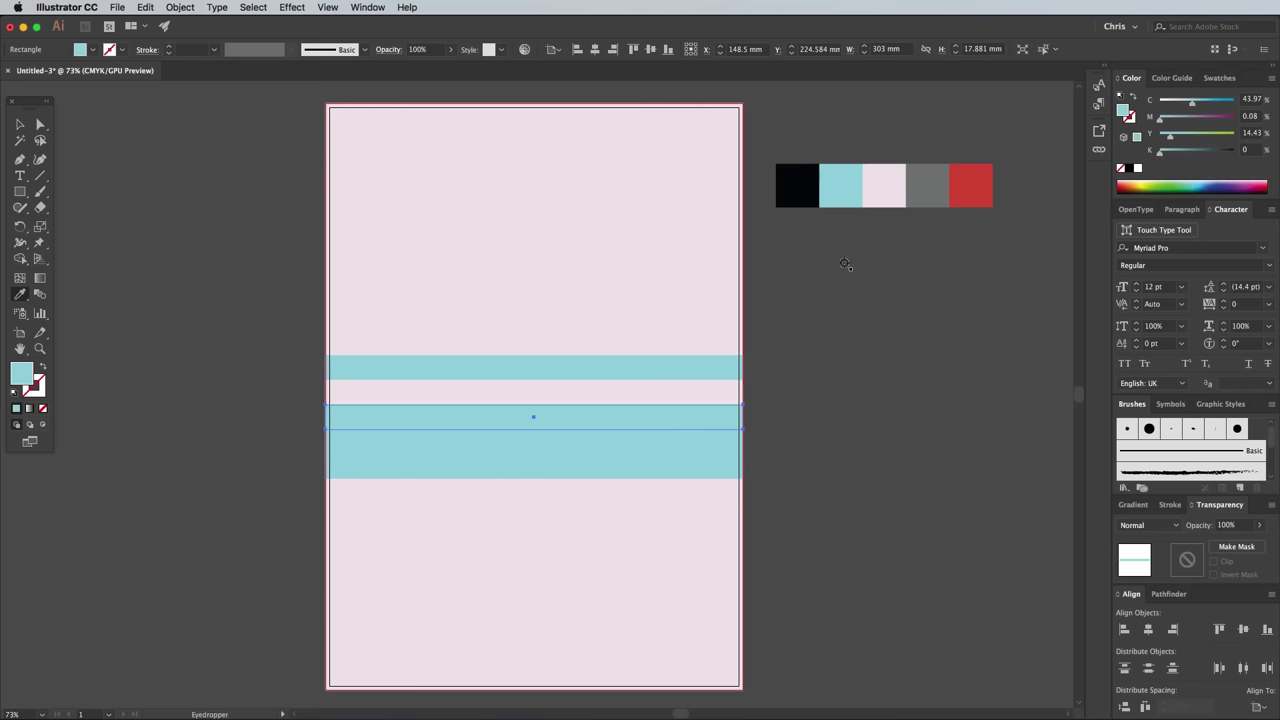
pyautogui.click(924, 193)
pyautogui.keyDown('super'); pyautogui.click(669, 437); pyautogui.keyUp('super')
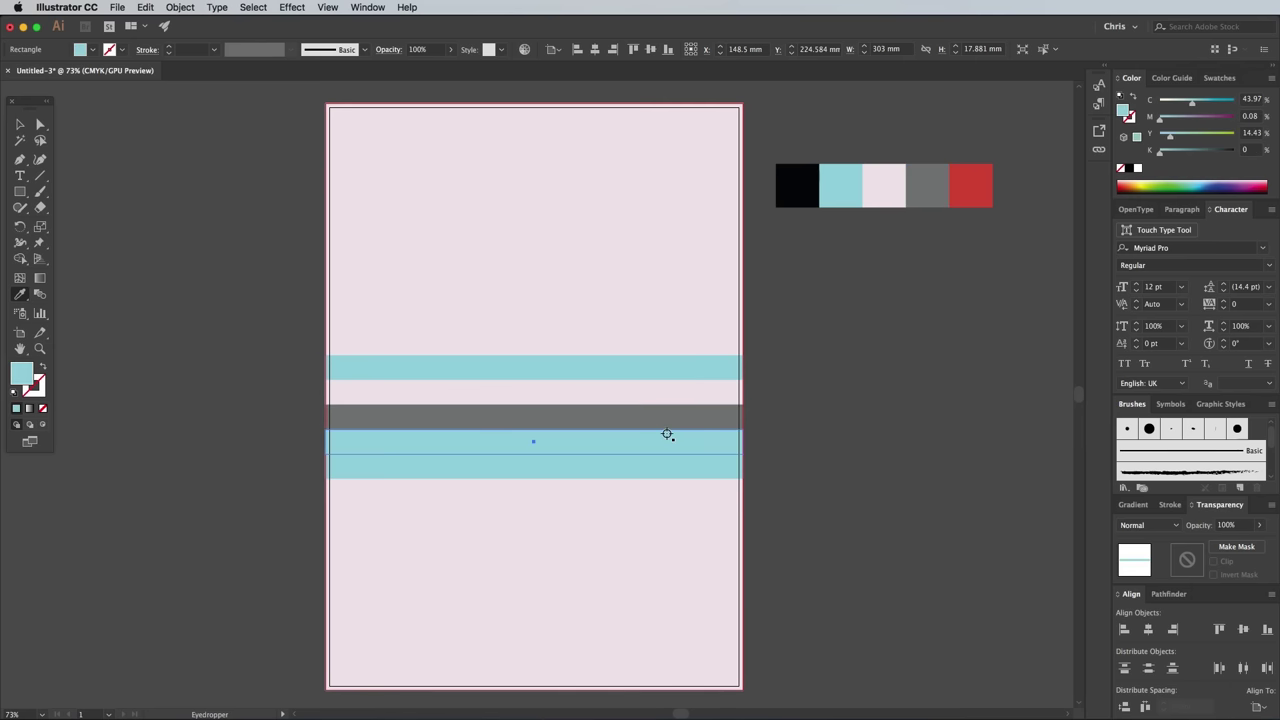
pyautogui.click(976, 198)
pyautogui.keyDown('super'); pyautogui.click(640, 467); pyautogui.keyUp('super')
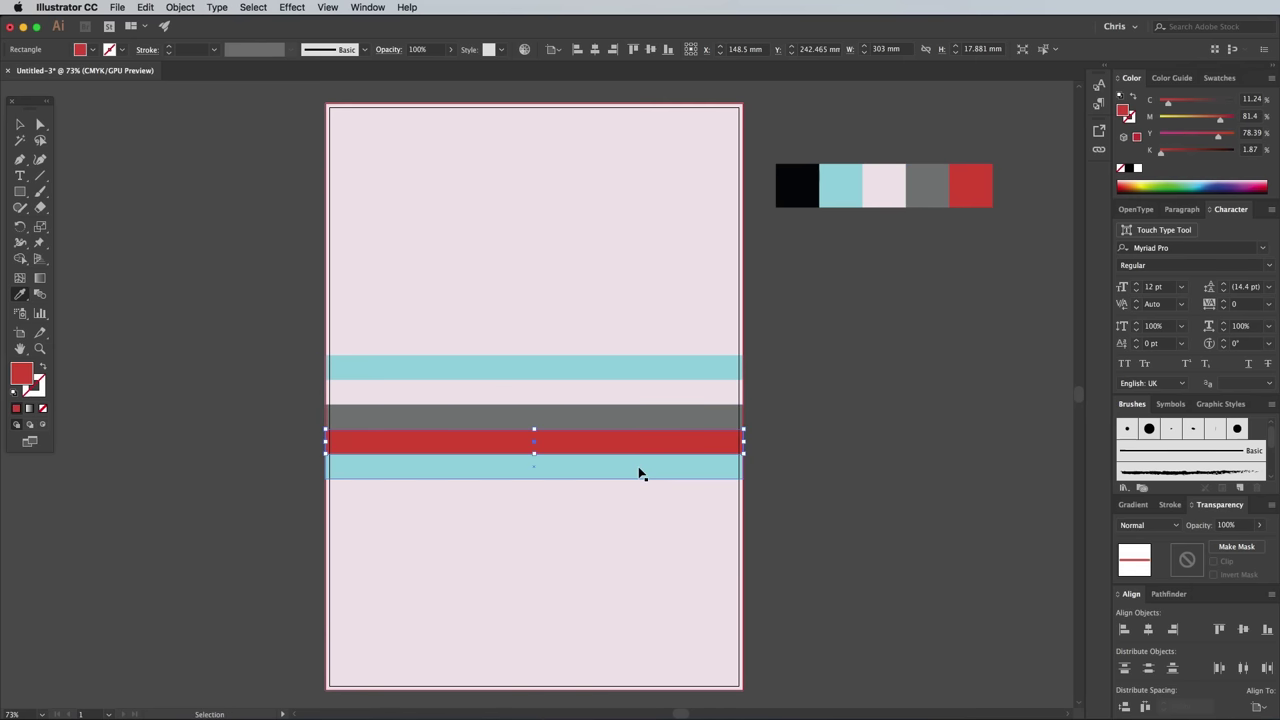
pyautogui.click(797, 196)
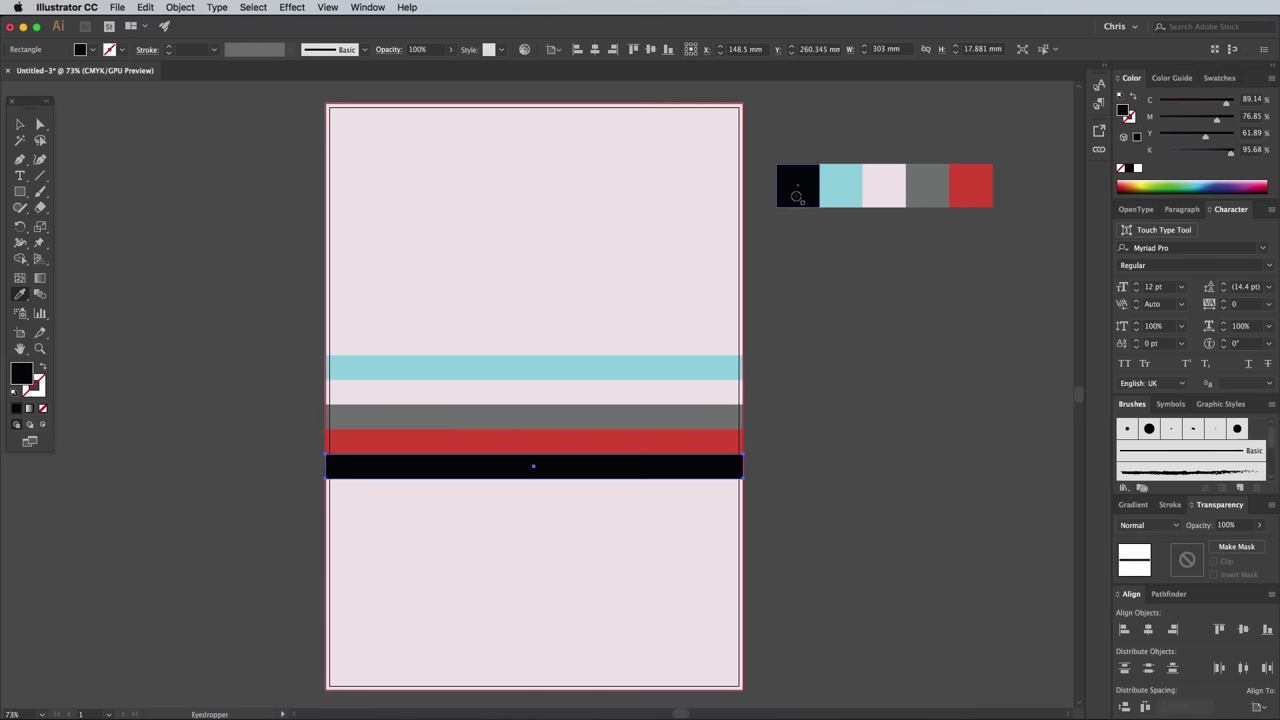
pyautogui.press('v')
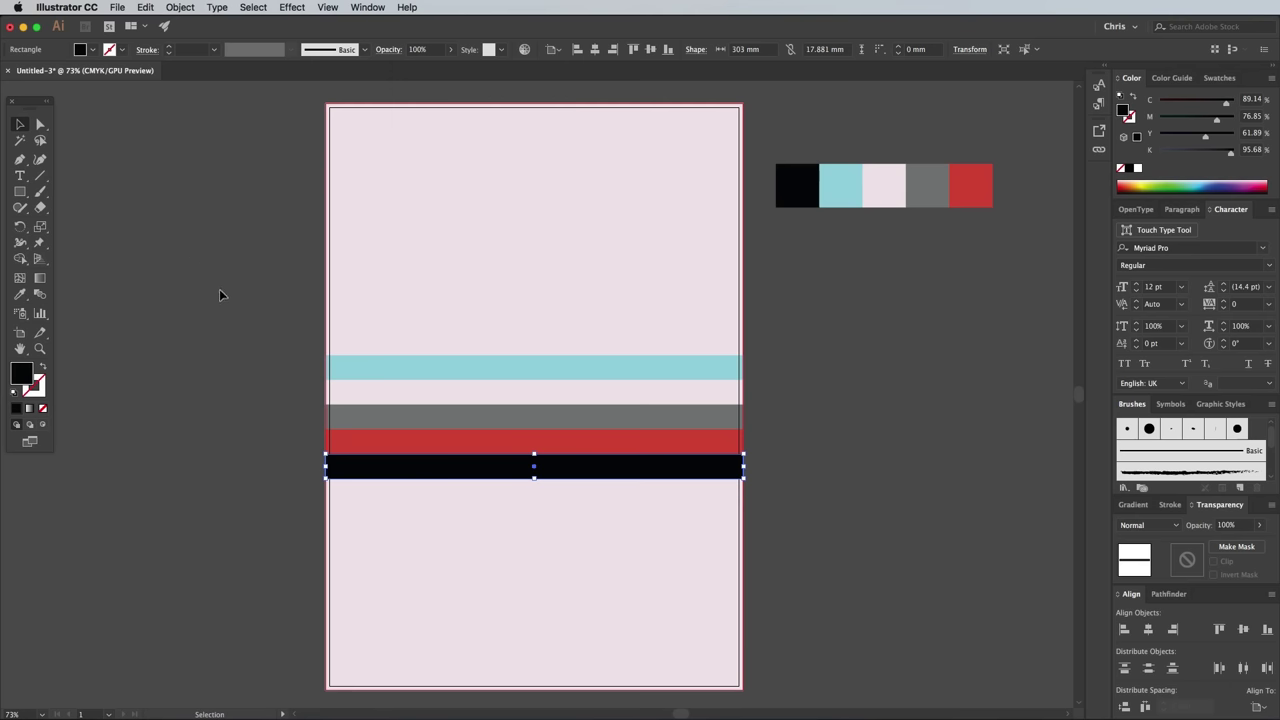
pyautogui.press('super+a')
pyautogui.moveTo(443, 446); pyautogui.dragTo(405, 657)
# Squash the lower black strip into a thin line and blend it with the upper black strip
pyautogui.click(213, 358)
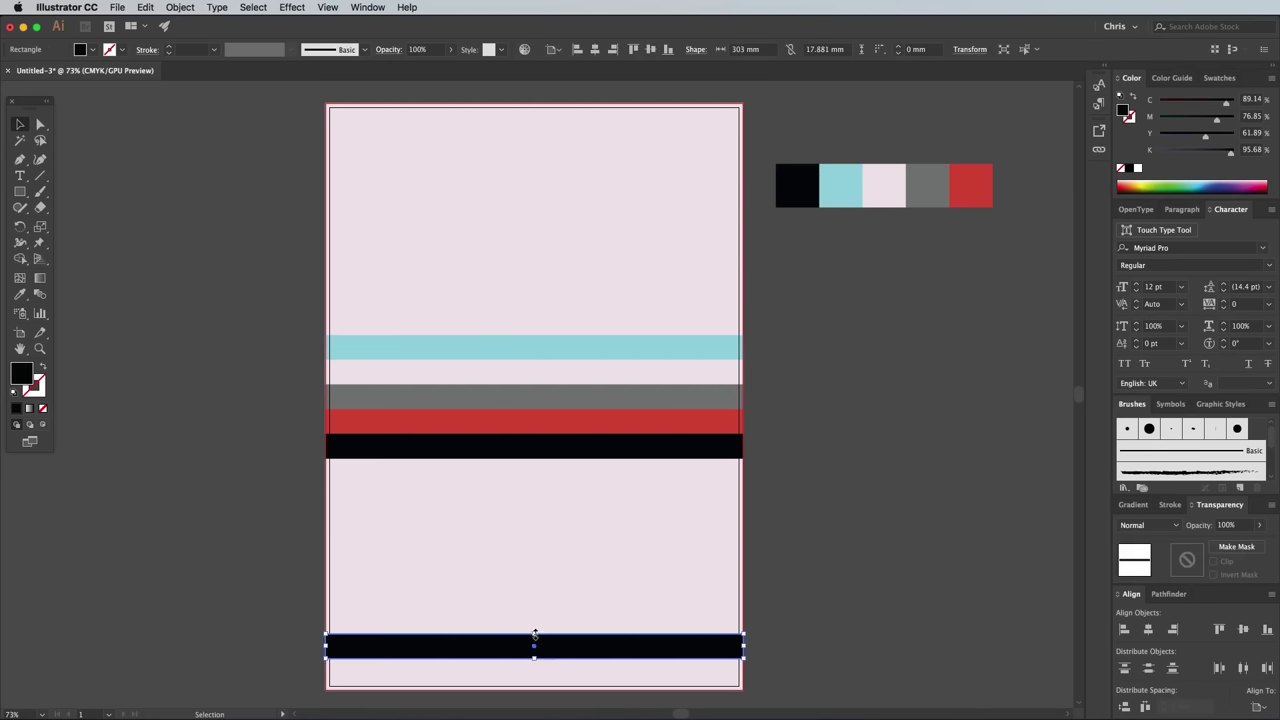
pyautogui.moveTo(534, 634); pyautogui.dragTo(534, 657)
pyautogui.keyDown('shift'); pyautogui.click(531, 449); pyautogui.keyUp('shift')
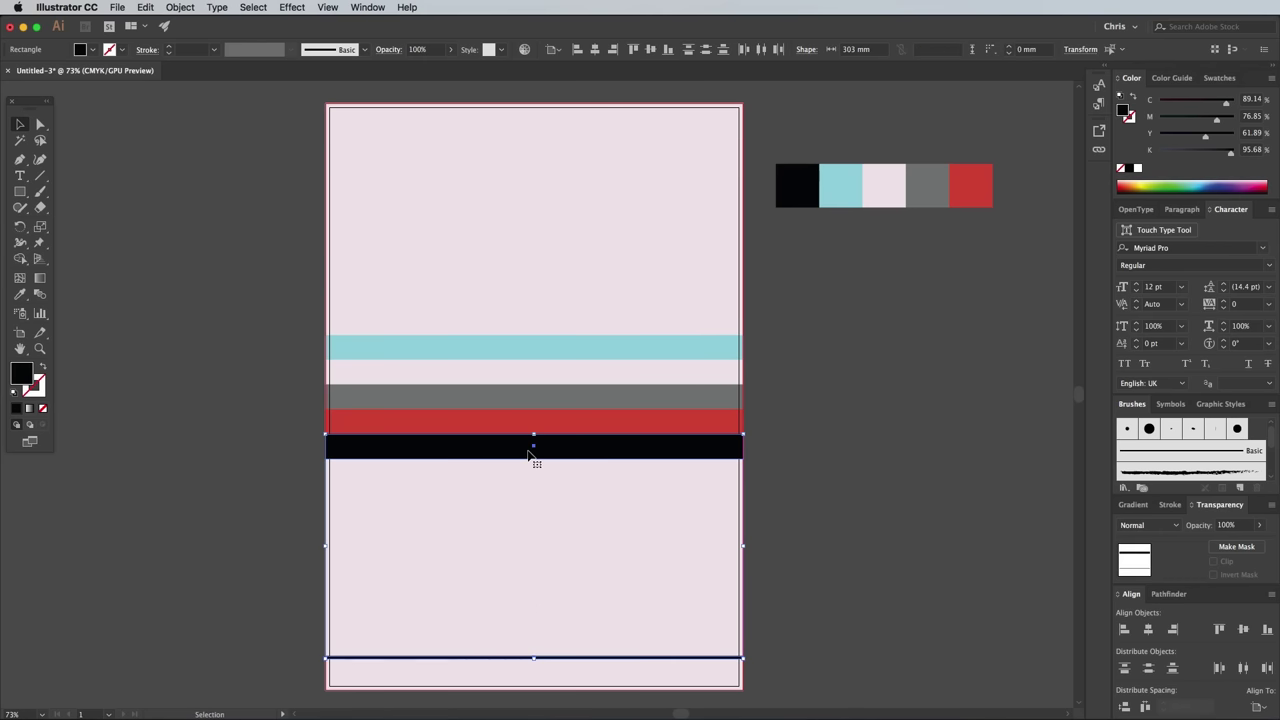
pyautogui.click(192, 7)
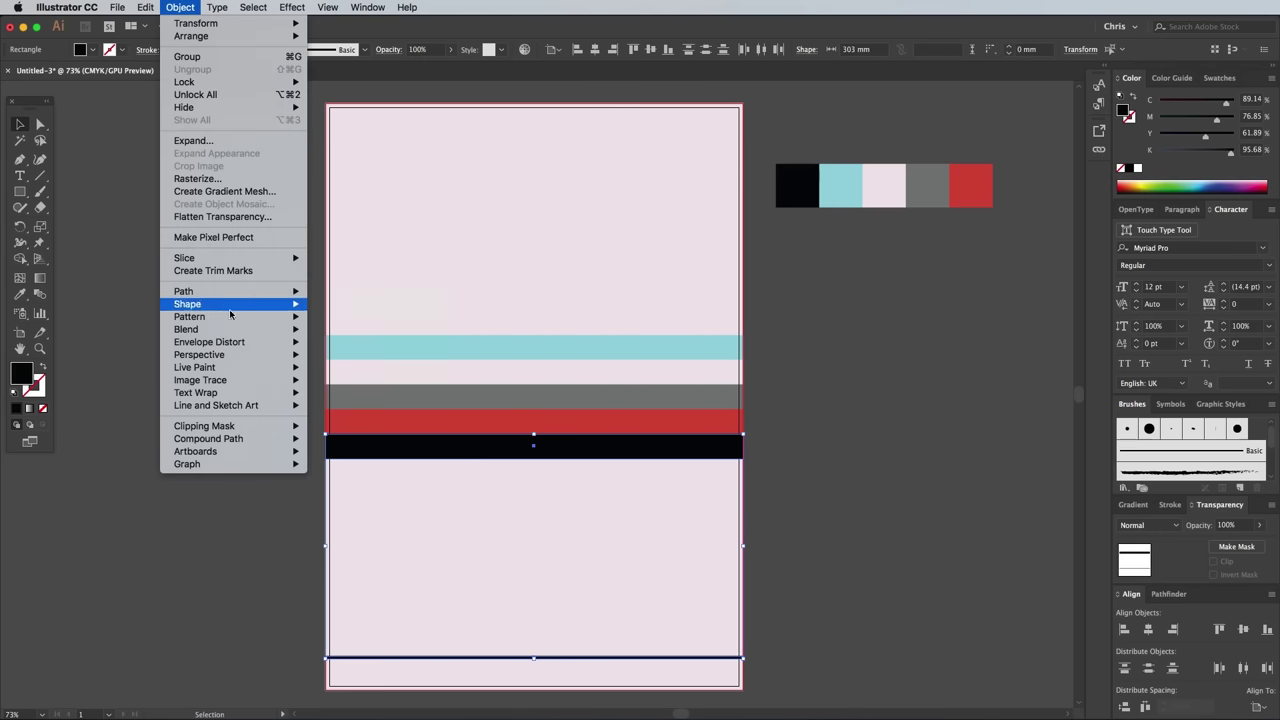
pyautogui.moveTo(237, 331)
pyautogui.click(313, 331)
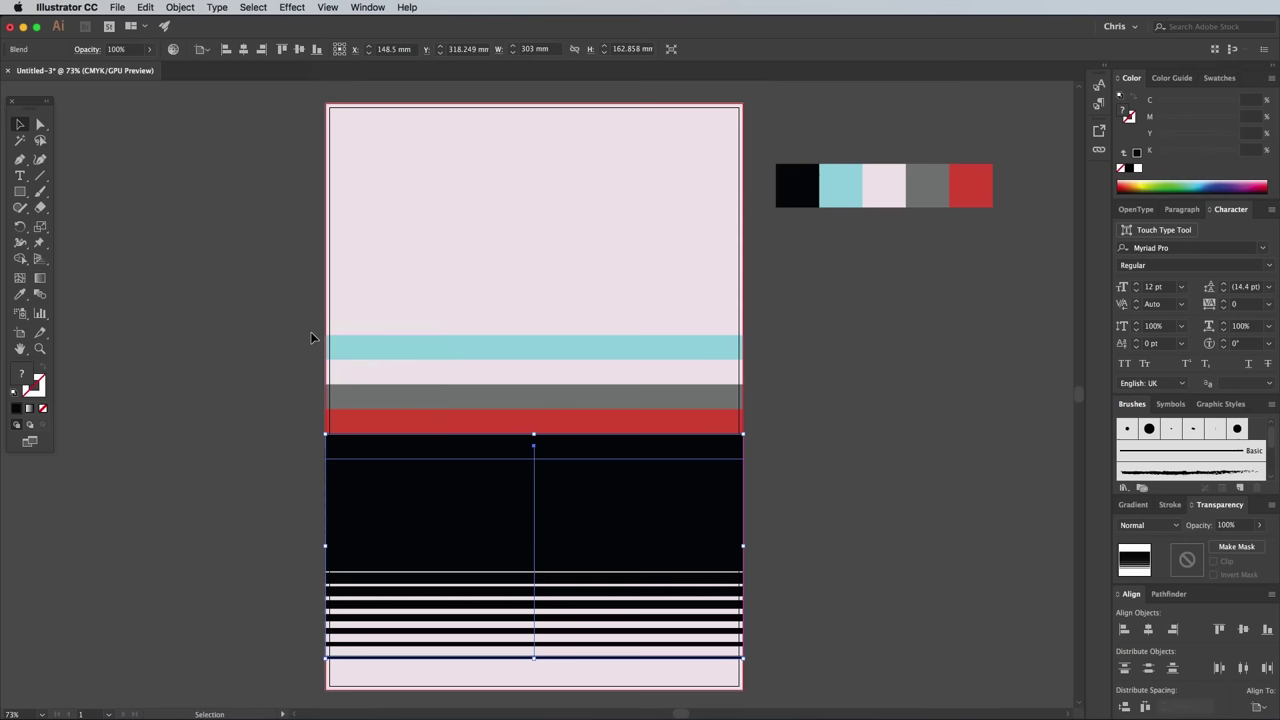
# Set the blend options to Specified Steps 12 with preview on
pyautogui.click(179, 7)
pyautogui.moveTo(206, 331)
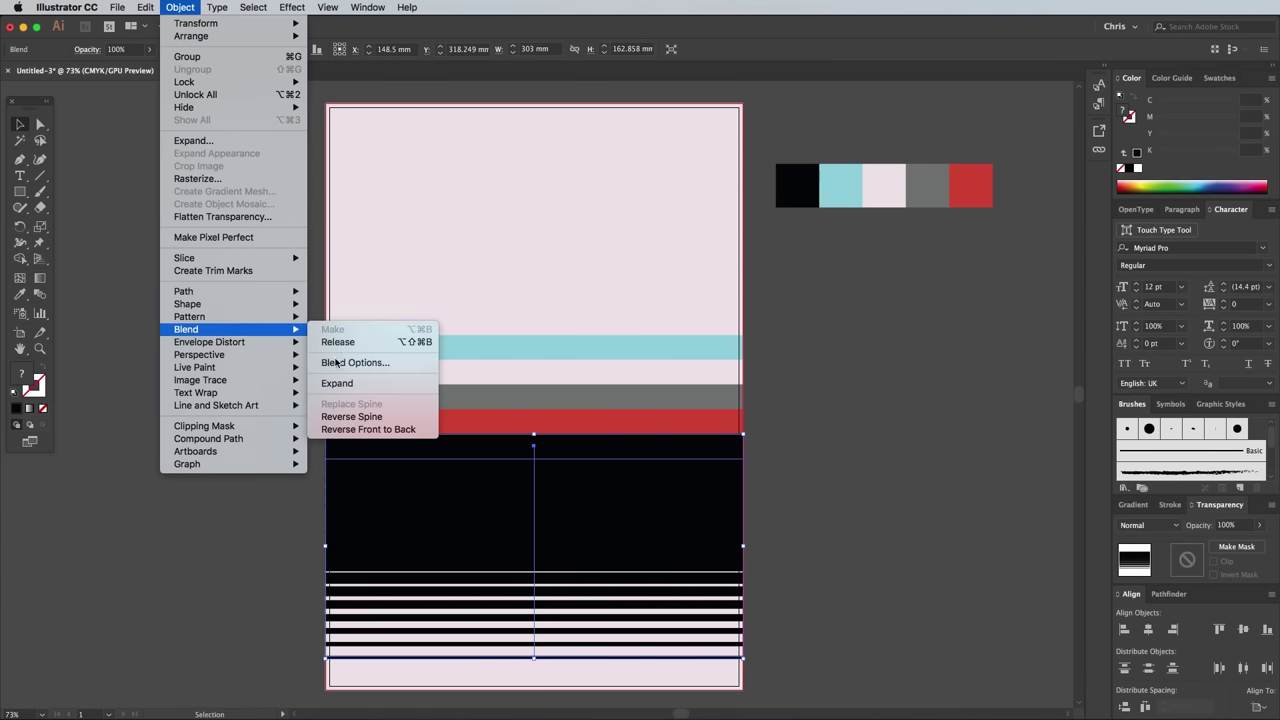
pyautogui.click(338, 366)
pyautogui.click(830, 352)
pyautogui.click(857, 380)
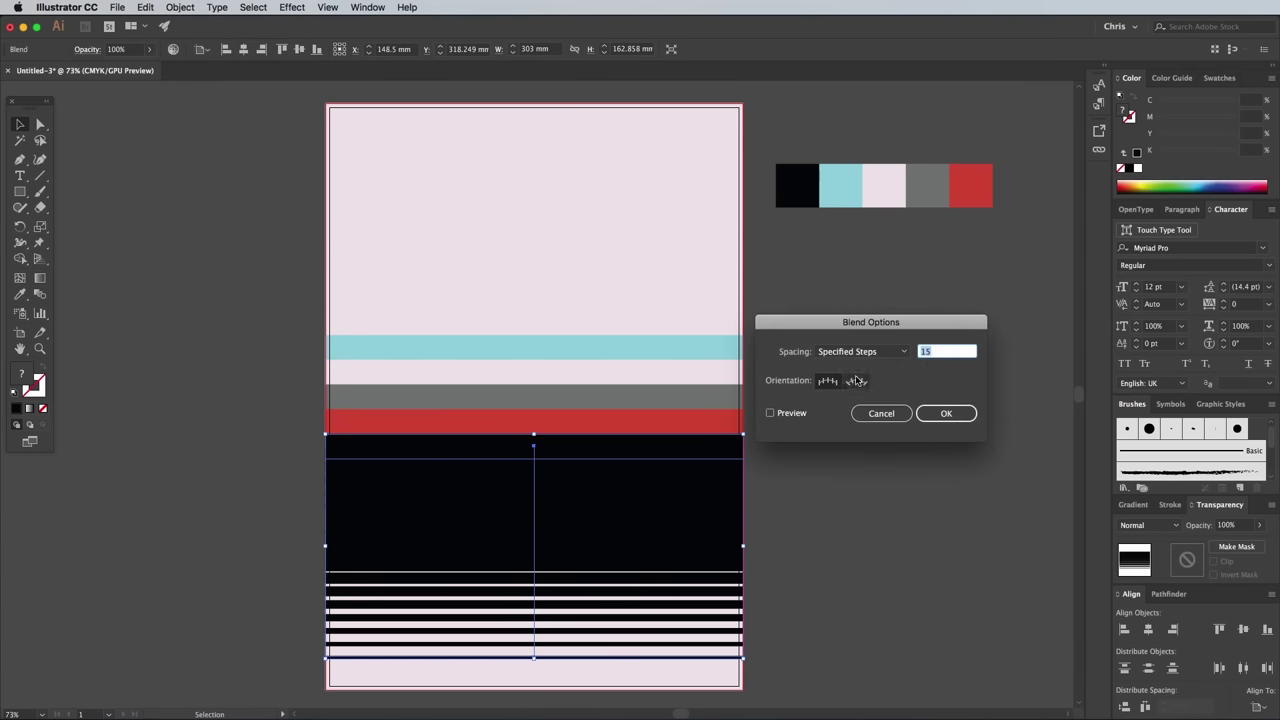
pyautogui.click(772, 413)
pyautogui.click(935, 352)
pyautogui.press('Down')
pyautogui.press('Down')
pyautogui.press('Down')
pyautogui.press('Down')
pyautogui.press('Down')
pyautogui.press('Up')
pyautogui.press('Up')
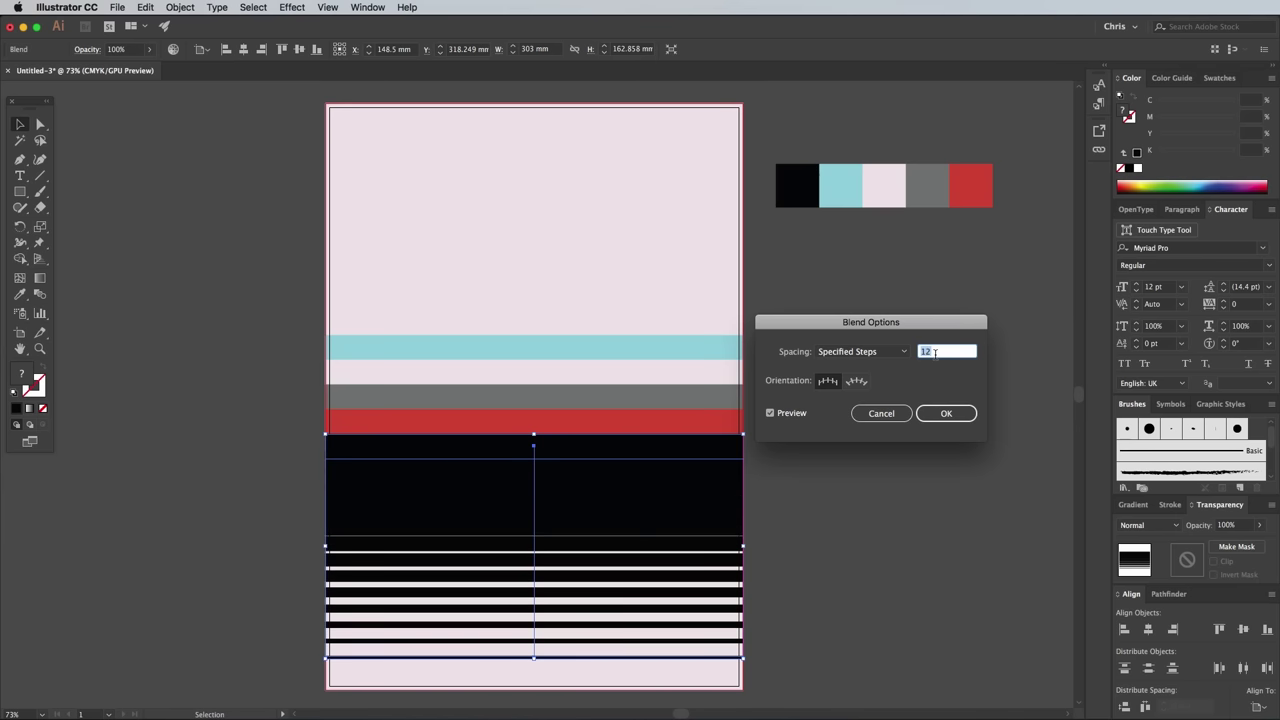
pyautogui.click(951, 410)
pyautogui.click(827, 425)
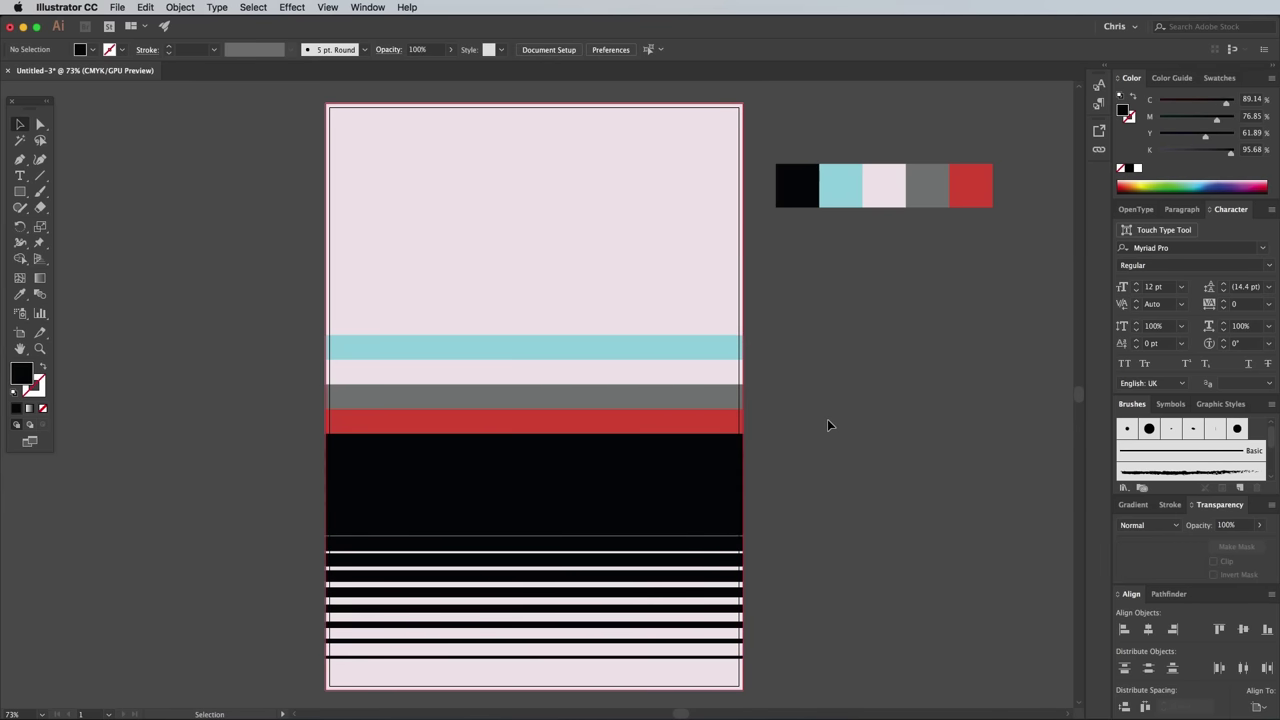
# Show rulers and drag guides to the artboard's left and bottom edges
pyautogui.click(327, 7)
pyautogui.click(570, 307)
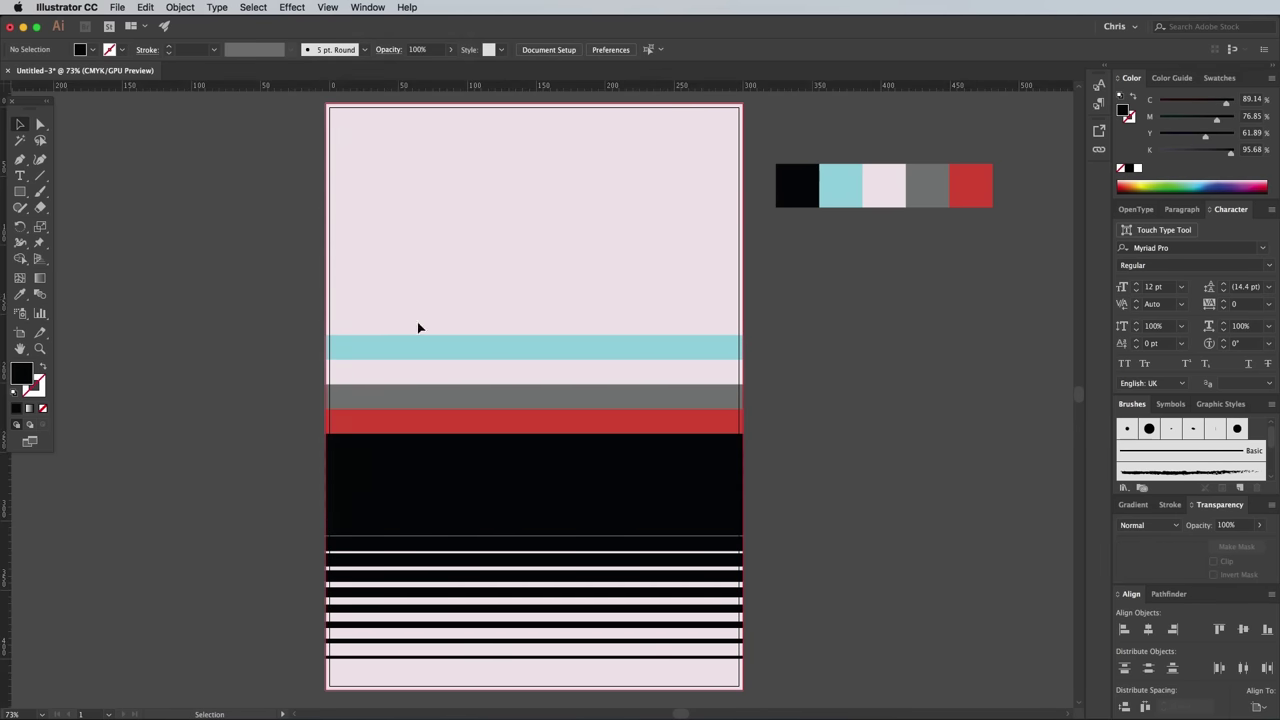
pyautogui.moveTo(8, 497); pyautogui.dragTo(330, 517)
pyautogui.rightClick(300, 677)
pyautogui.moveTo(288, 107); pyautogui.dragTo(280, 686)
pyautogui.click(277, 677)
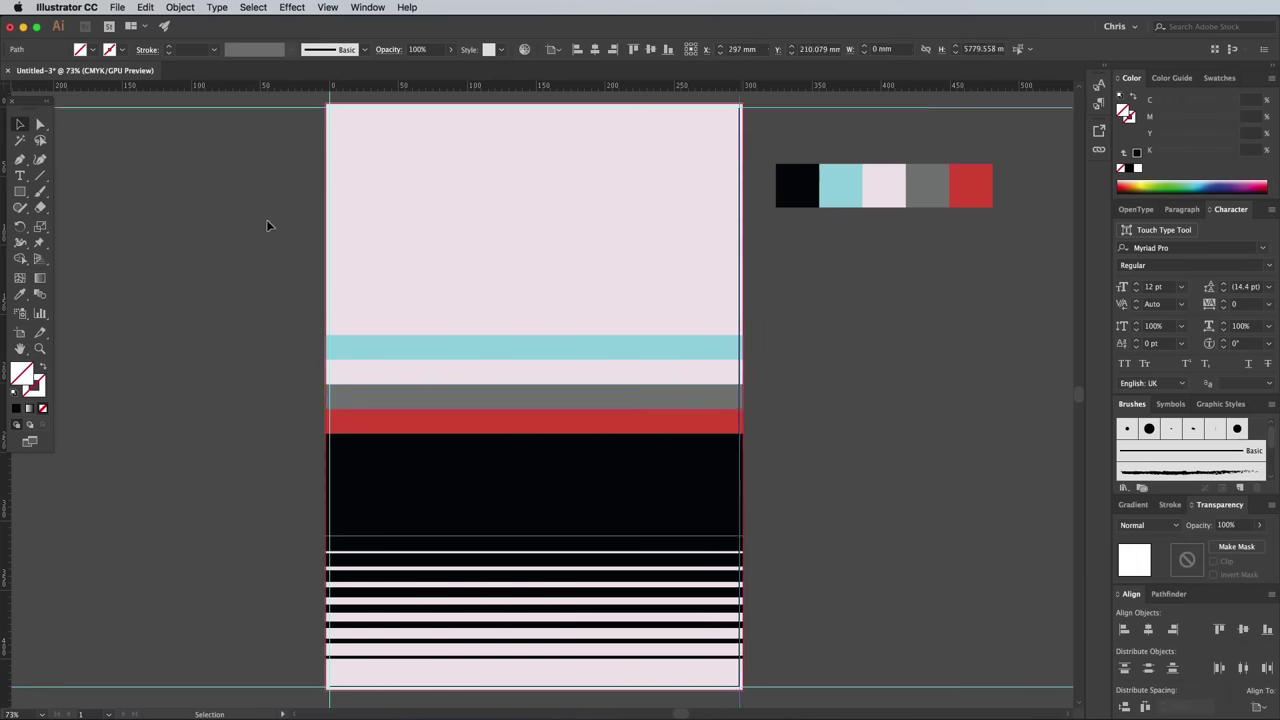
# Open Move for the bottom guide and enter a -20 mm vertical offset
pyautogui.scroll(-3, 269, 223)
pyautogui.click(339, 603)
pyautogui.press('Return')
pyautogui.press('Tab')
pyautogui.write('-20')
pyautogui.click(781, 521)
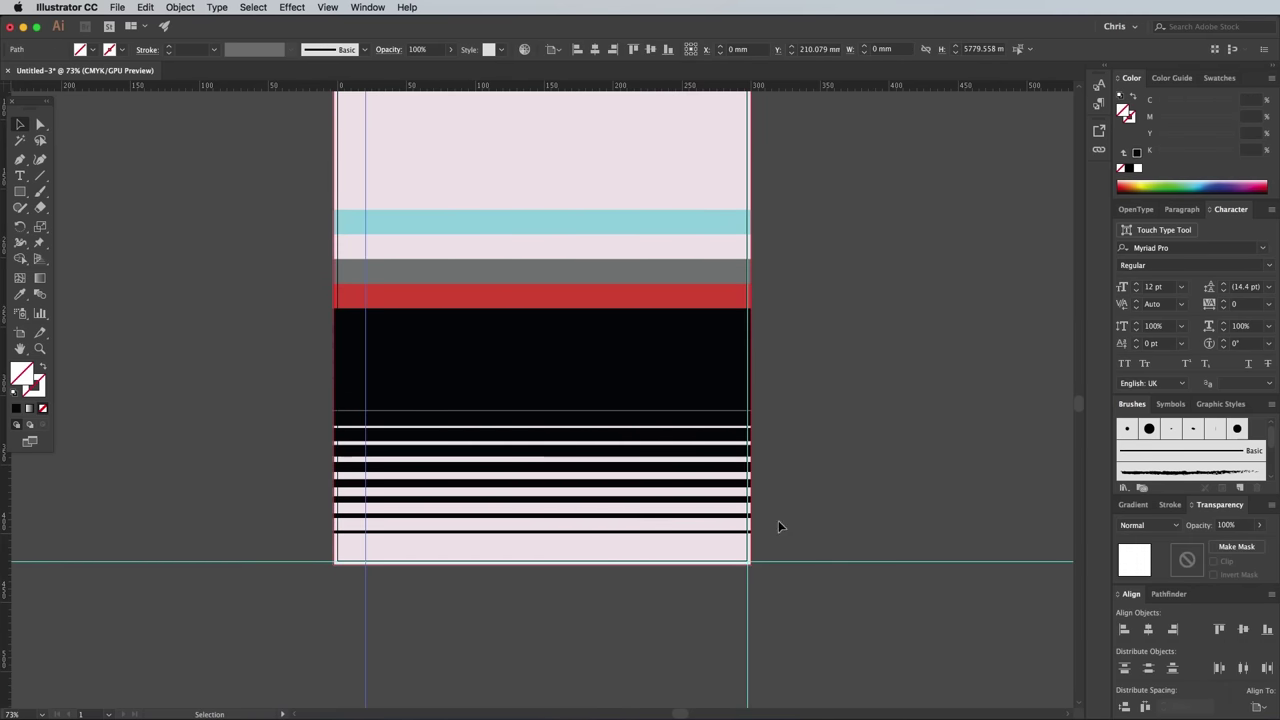
pyautogui.press('Return')
# Clear the size errors and move the bottom guide 20 mm up with 0 horizontal offset
pyautogui.press('Tab')
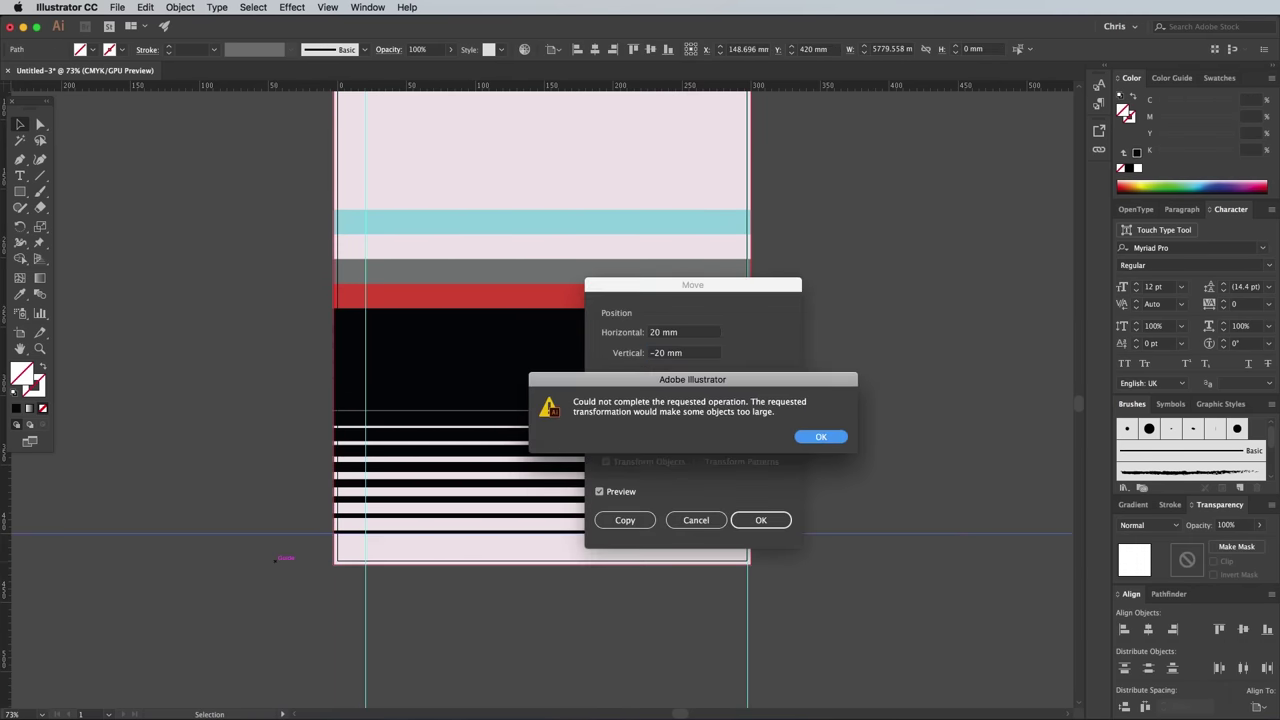
pyautogui.click(821, 439)
pyautogui.click(761, 520)
pyautogui.press('Return')
pyautogui.press('Tab')
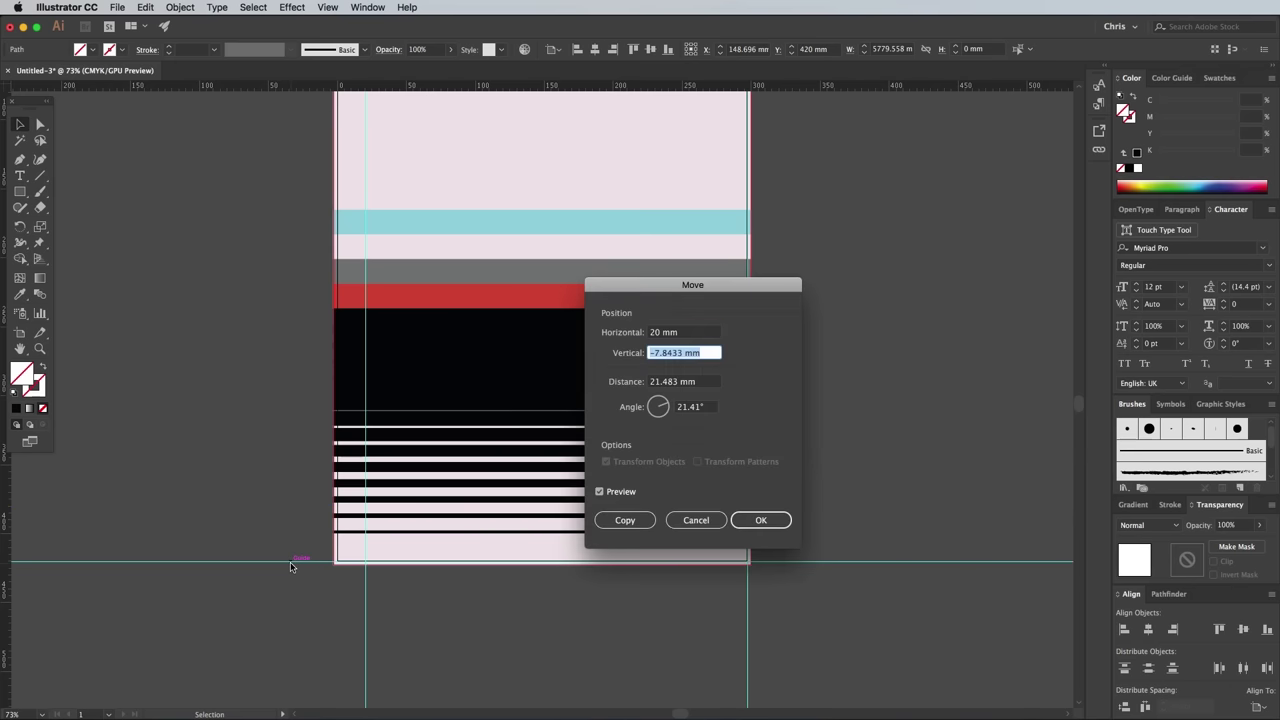
pyautogui.press('Return')
pyautogui.click(815, 437)
pyautogui.write('0')
pyautogui.press('Tab')
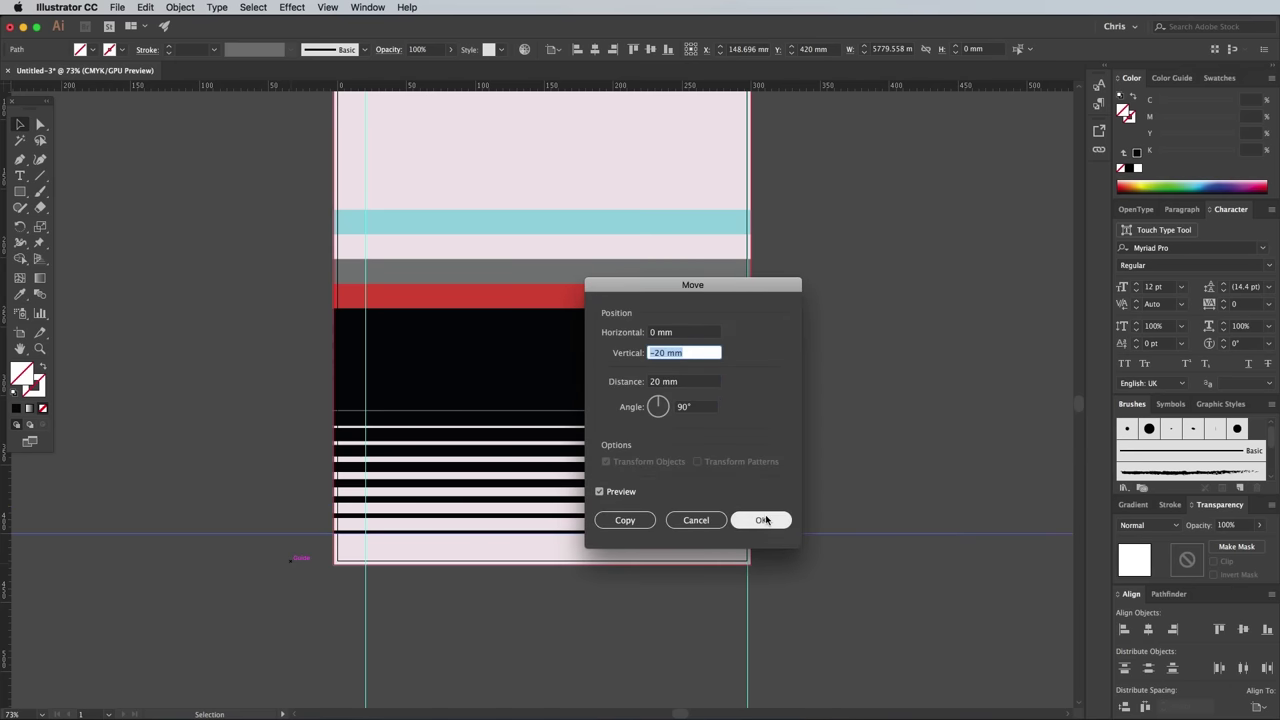
pyautogui.click(761, 520)
pyautogui.scroll(5, 797, 223)
# Move guides 20 mm inward from the top edge and the right edge
pyautogui.press('Return')
pyautogui.press('Tab')
pyautogui.press('Tab')
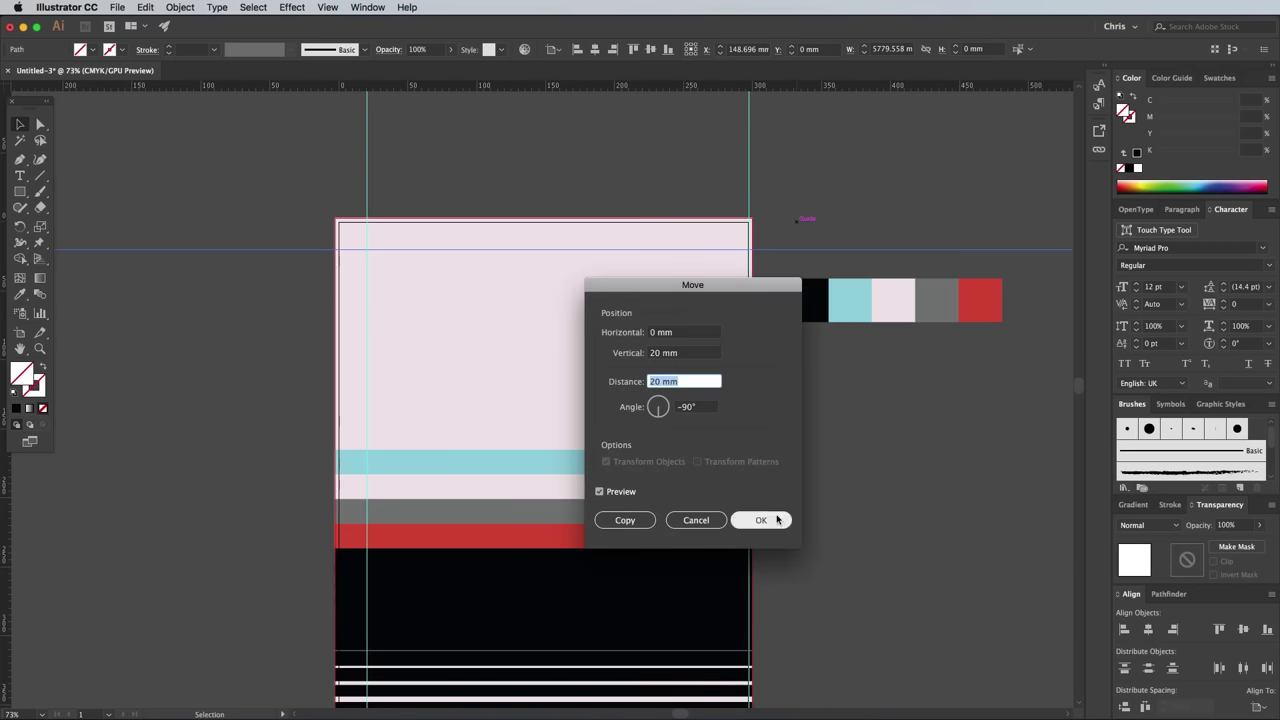
pyautogui.click(766, 518)
pyautogui.scroll(-5, 753, 651)
pyautogui.click(751, 641)
pyautogui.press('Return')
pyautogui.write('-')
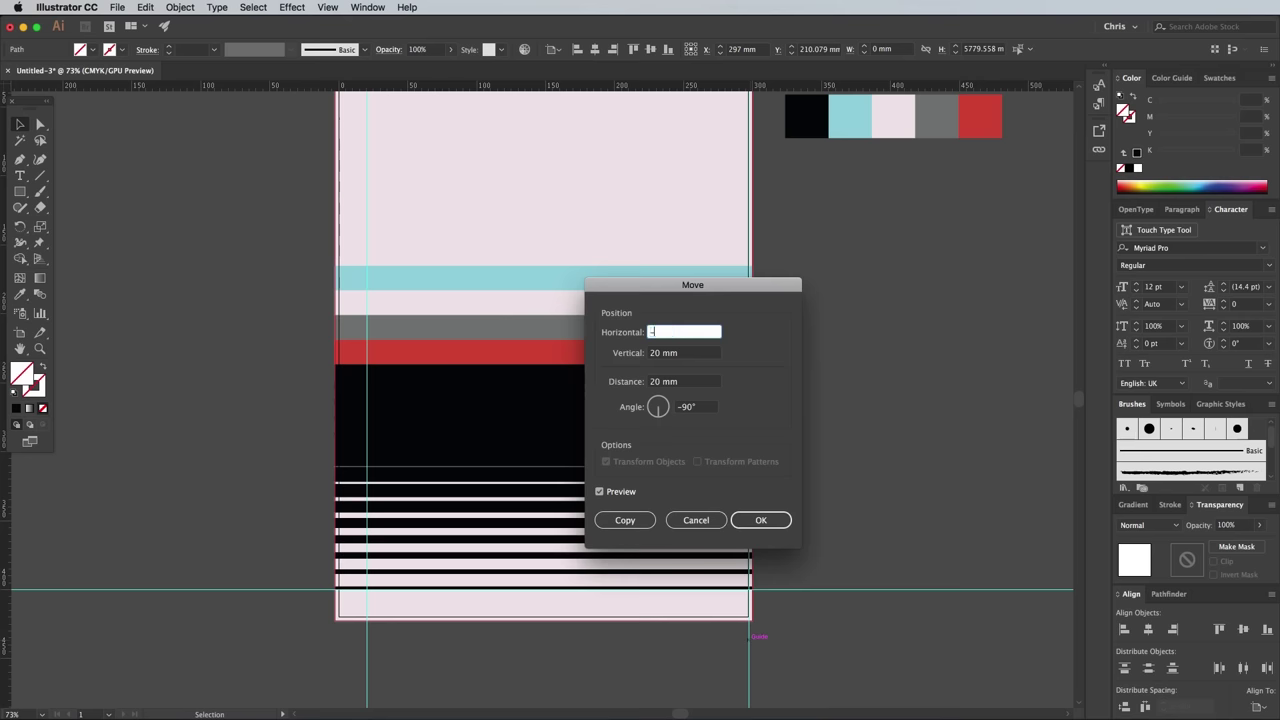
pyautogui.write('20')
pyautogui.press('Tab')
pyautogui.write('0')
pyautogui.press('Tab')
pyautogui.press('Return')
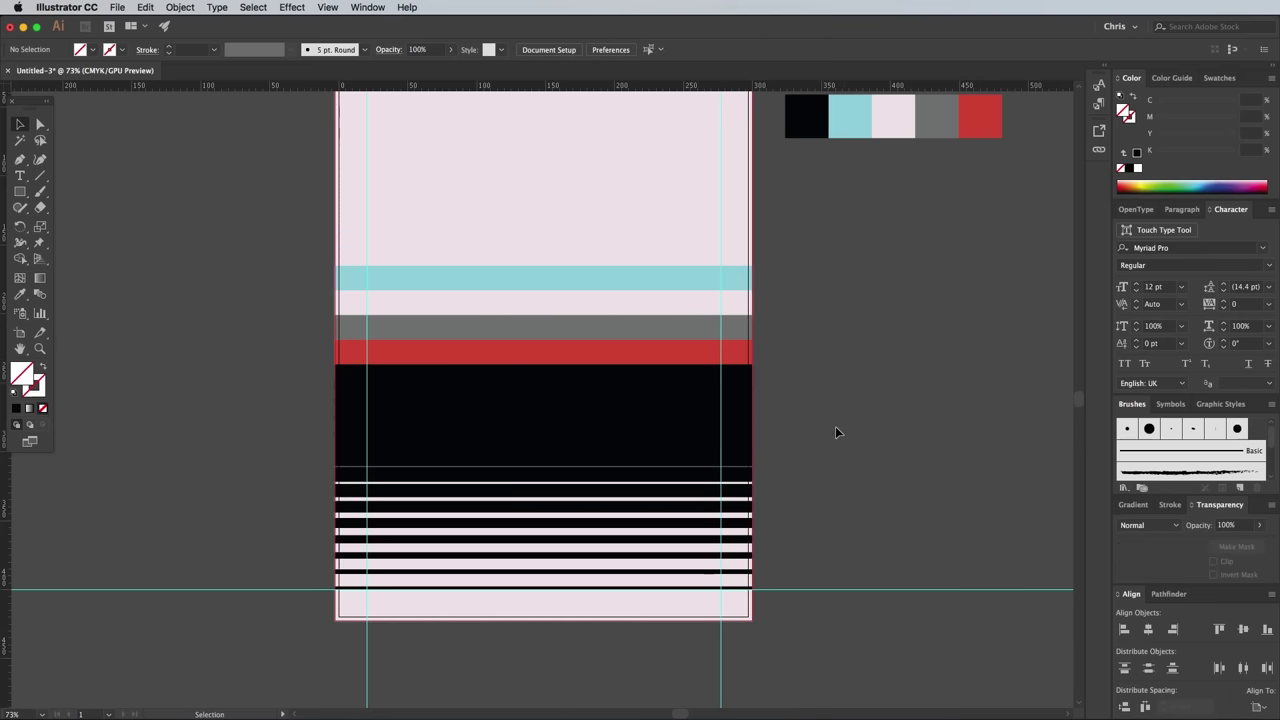
pyautogui.scroll(1, 835, 432)
pyautogui.hscroll(-1, 835, 432)
# Enlarge the C-63 text, colour it pale pink and set it in Helvetica Neue
pyautogui.press('t')
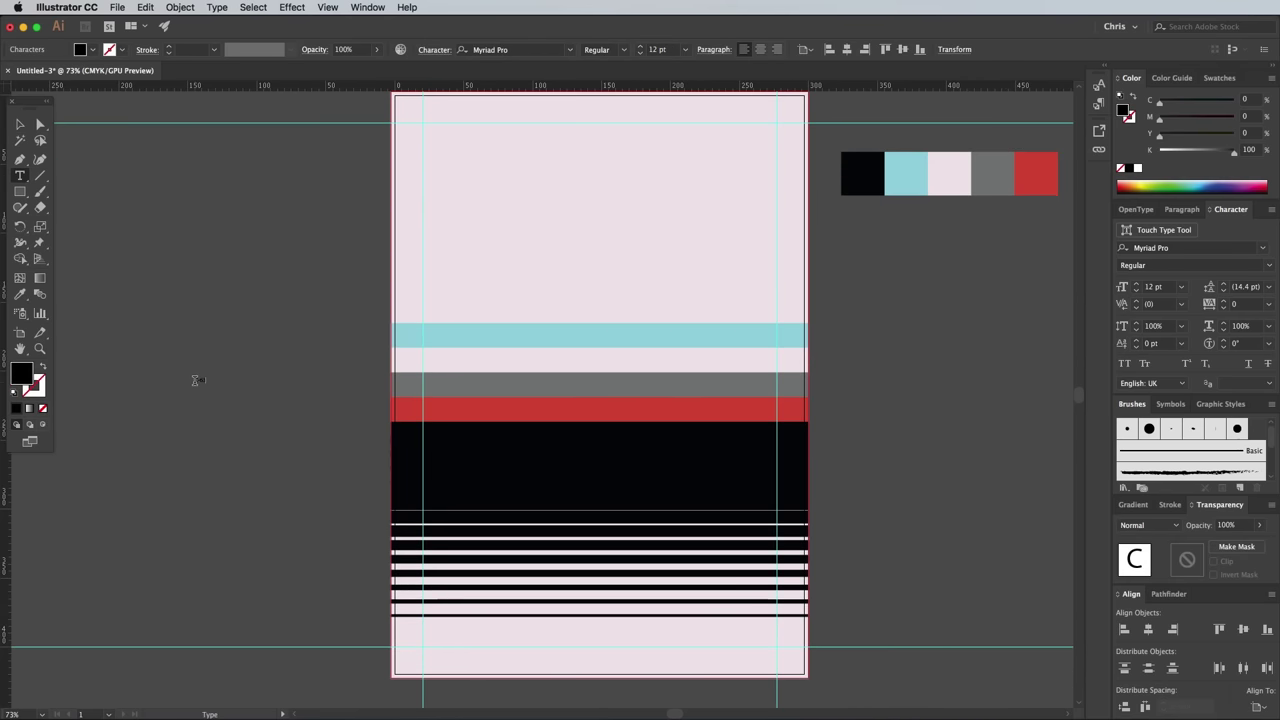
pyautogui.click(19, 124)
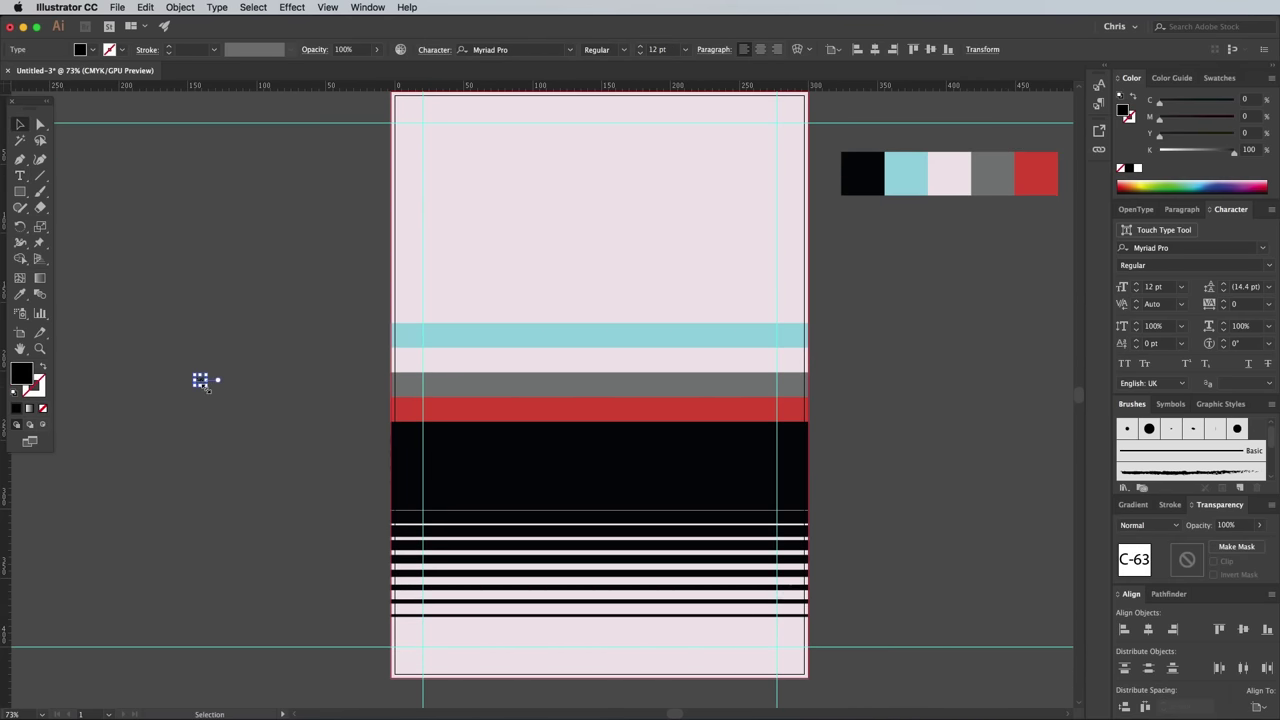
pyautogui.moveTo(207, 388); pyautogui.dragTo(250, 424)
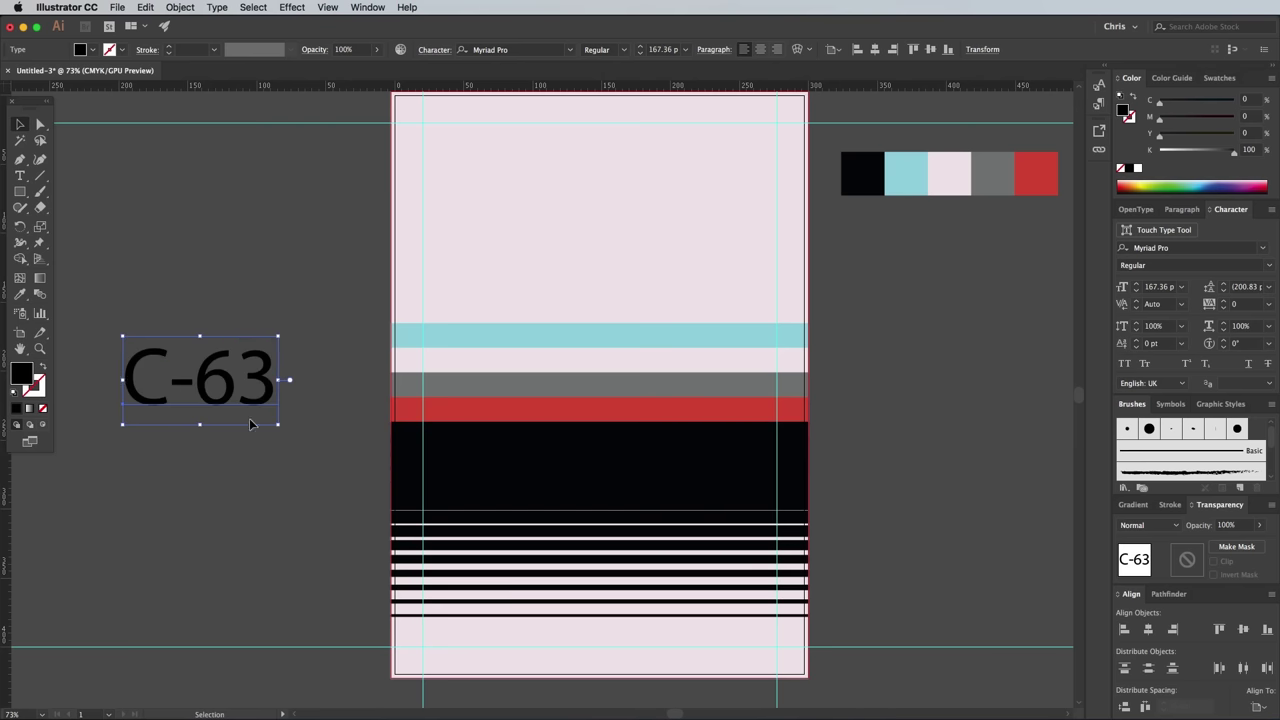
pyautogui.click(18, 295)
pyautogui.click(951, 174)
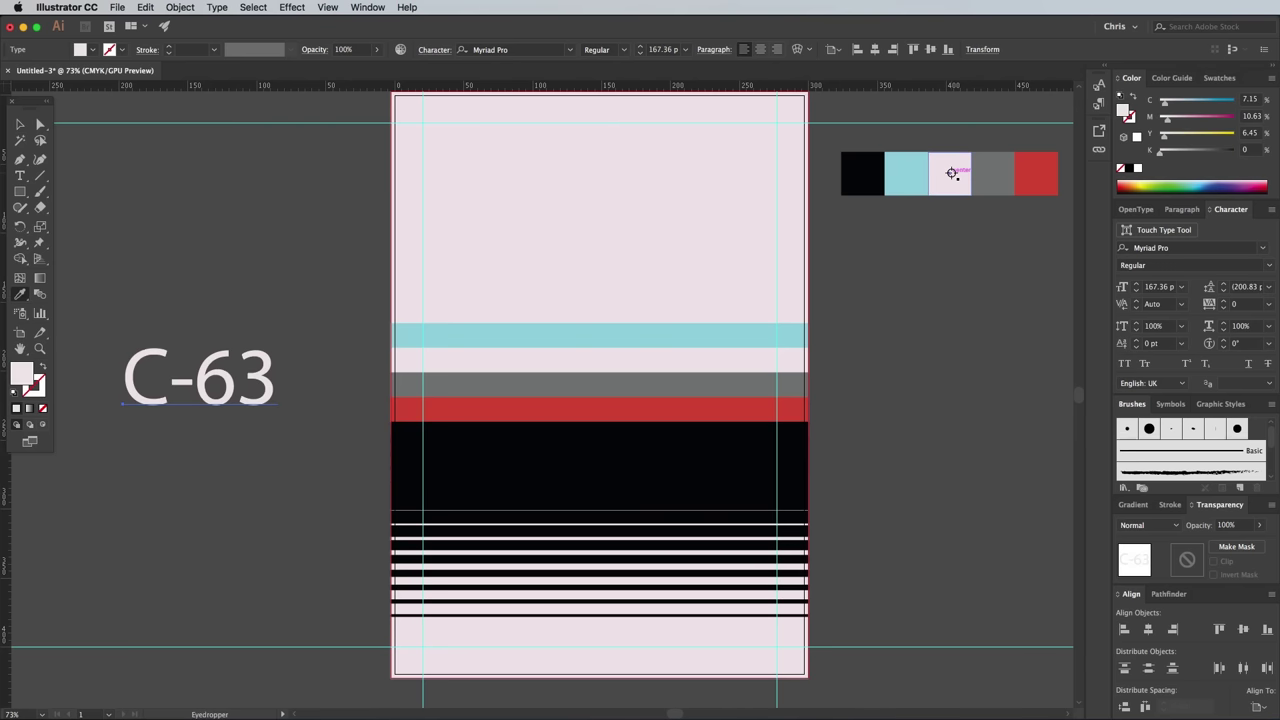
pyautogui.click(528, 48)
pyautogui.write('helve')
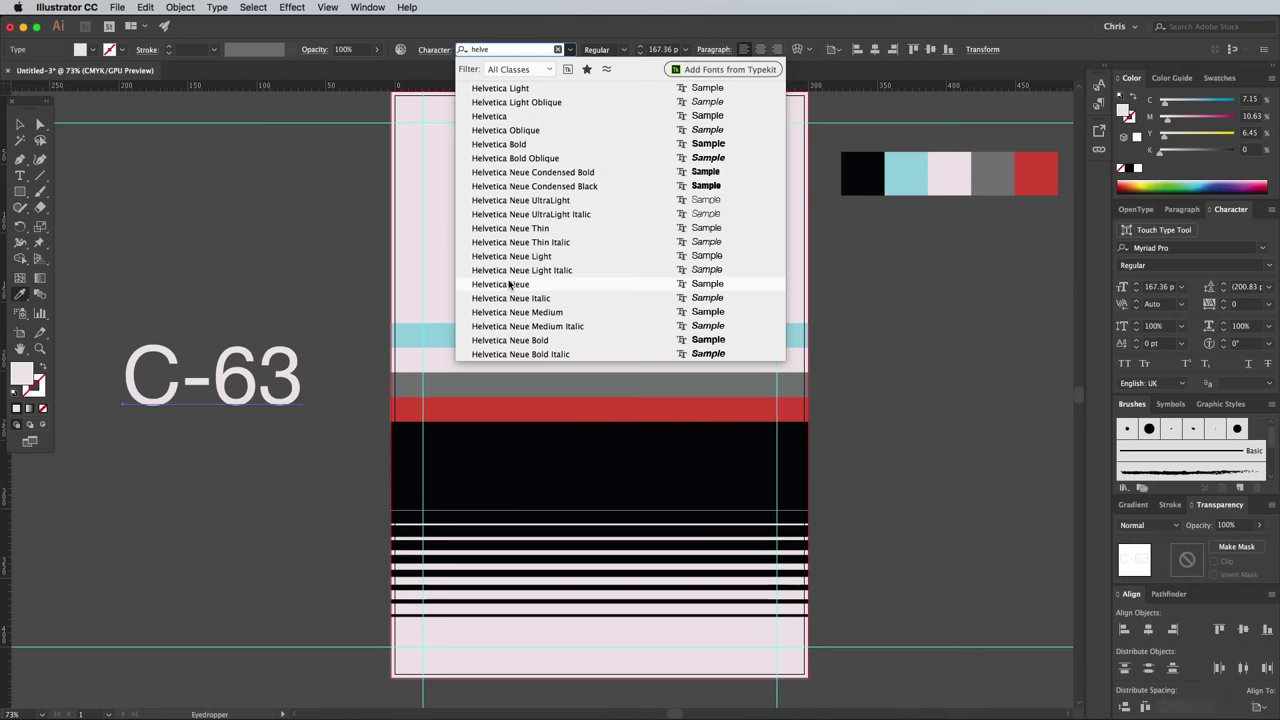
pyautogui.click(508, 285)
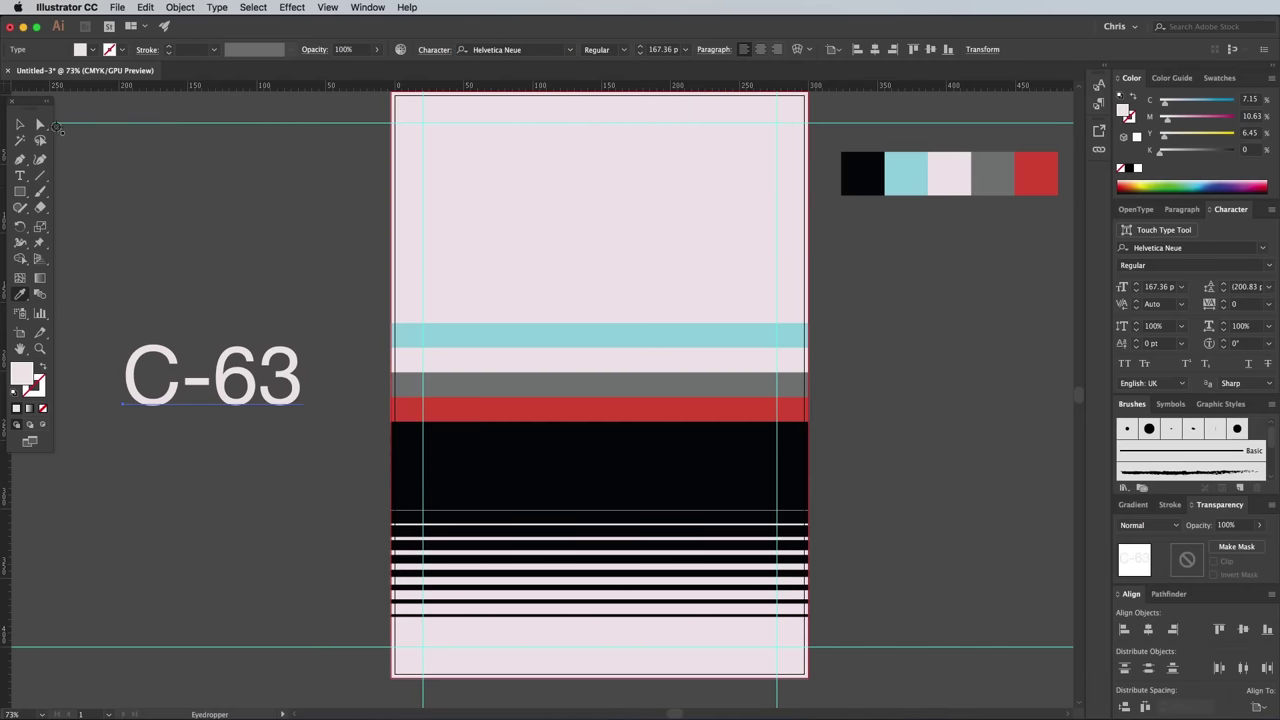
# Move C-63 into the black band, enlarge it to about 194 pt and nudge it right
pyautogui.click(19, 125)
pyautogui.moveTo(226, 372); pyautogui.dragTo(463, 478)
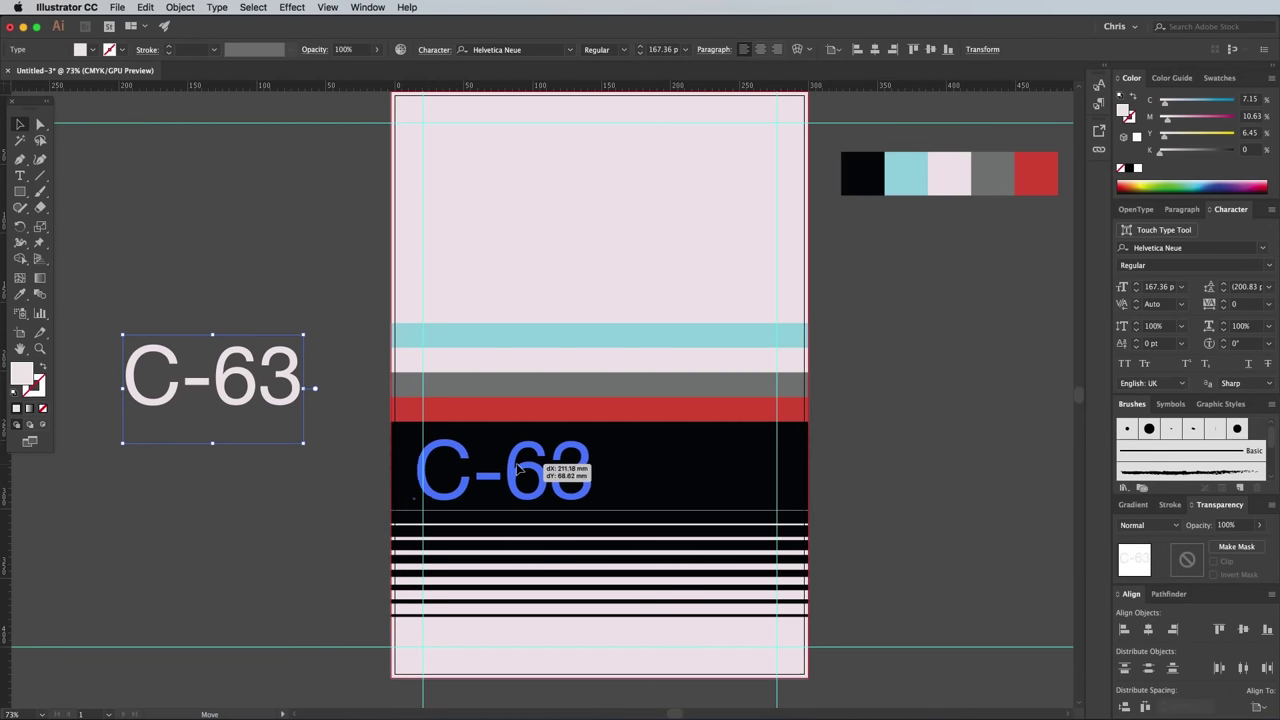
pyautogui.moveTo(517, 470); pyautogui.dragTo(521, 468)
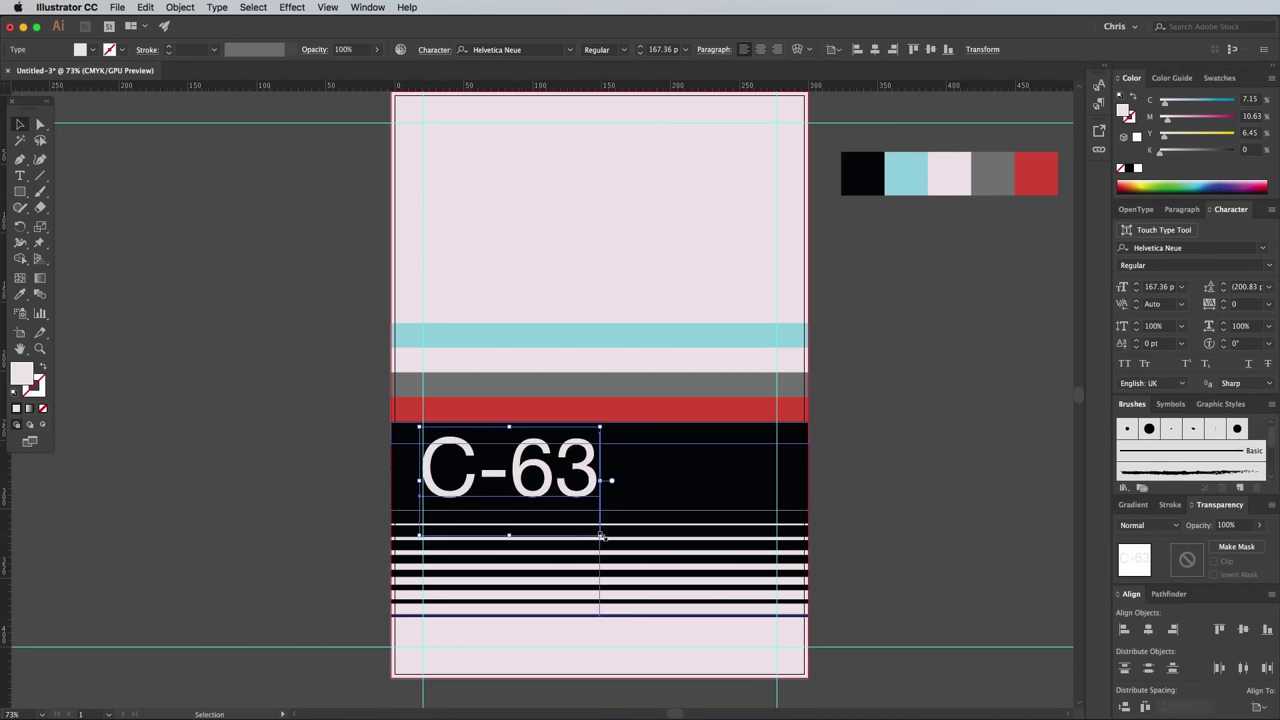
pyautogui.moveTo(600, 536); pyautogui.dragTo(620, 548)
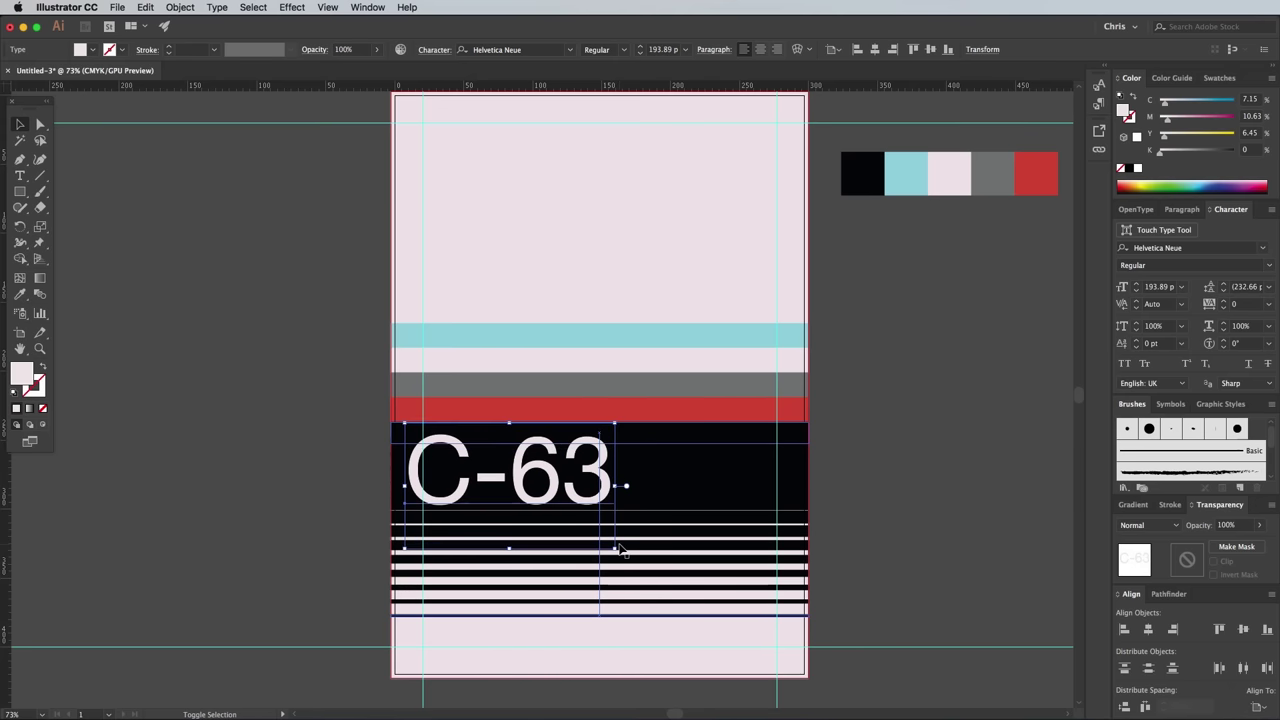
pyautogui.press('Right')
pyautogui.press('Right')
pyautogui.press('Right')
pyautogui.press('Right')
pyautogui.press('Right')
pyautogui.press('Right')
pyautogui.press('Right')
pyautogui.press('Right')
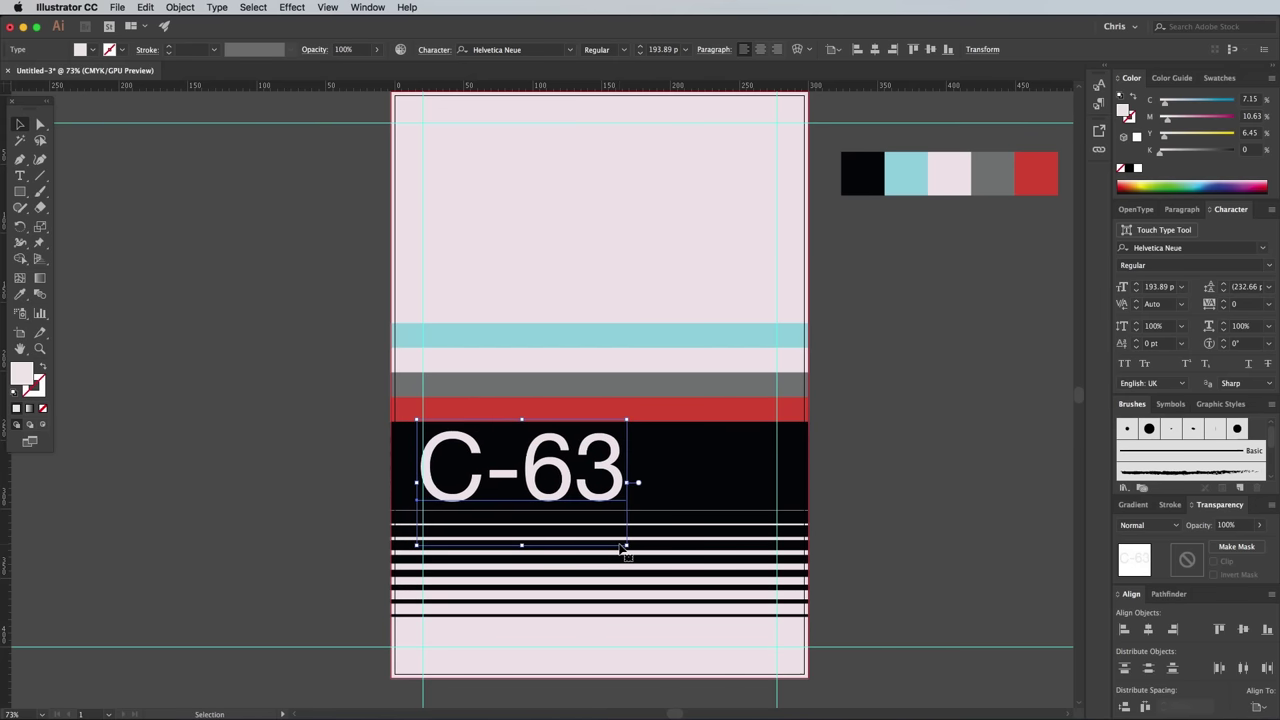
pyautogui.click(273, 412)
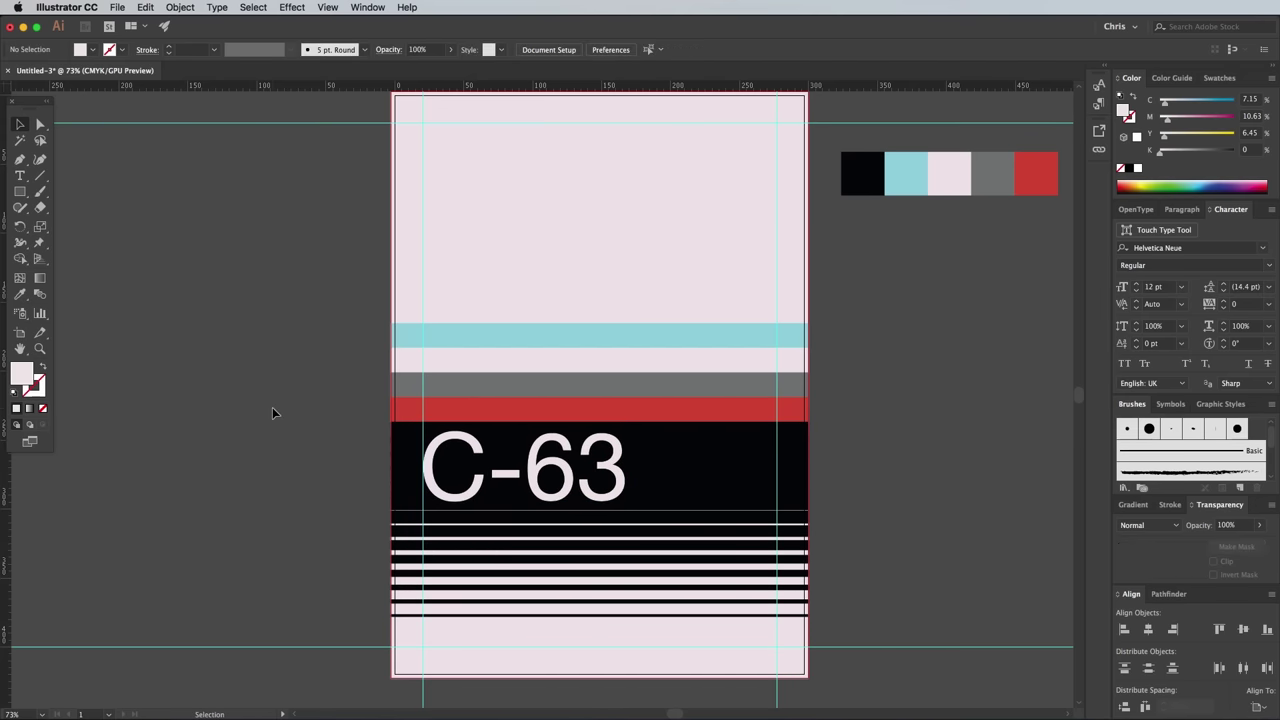
# Add the grey VIDEO RECORDING AND PLAYBACK caption at the artboard's bottom centre
pyautogui.press('t')
pyautogui.click(161, 396)
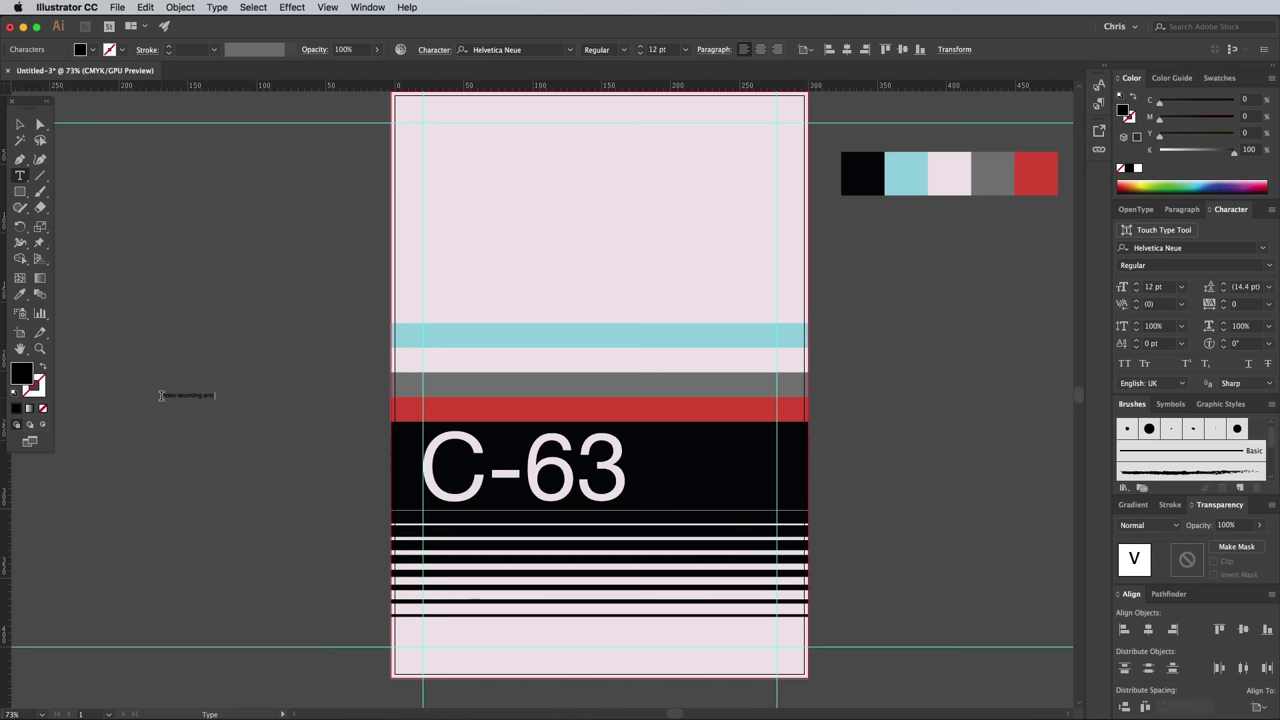
pyautogui.hotkey('ctrl', 'a')
pyautogui.press('Escape')
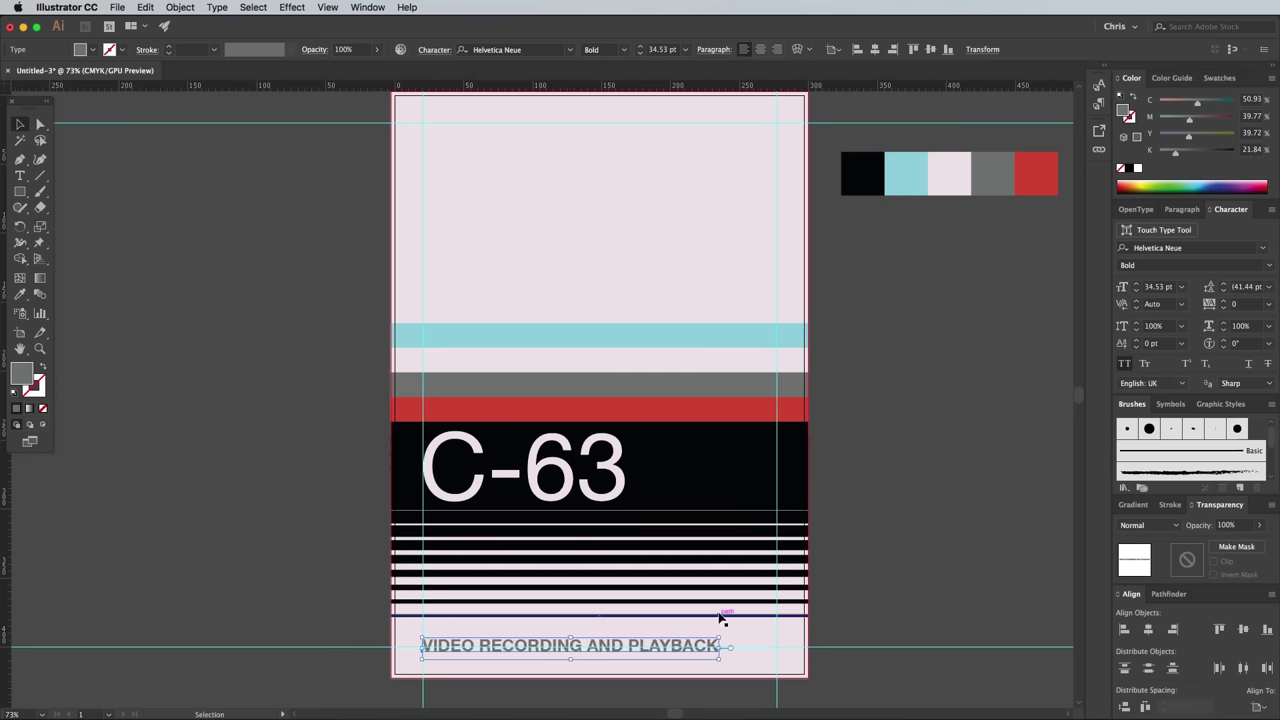
pyautogui.moveTo(723, 617); pyautogui.dragTo(750, 640)
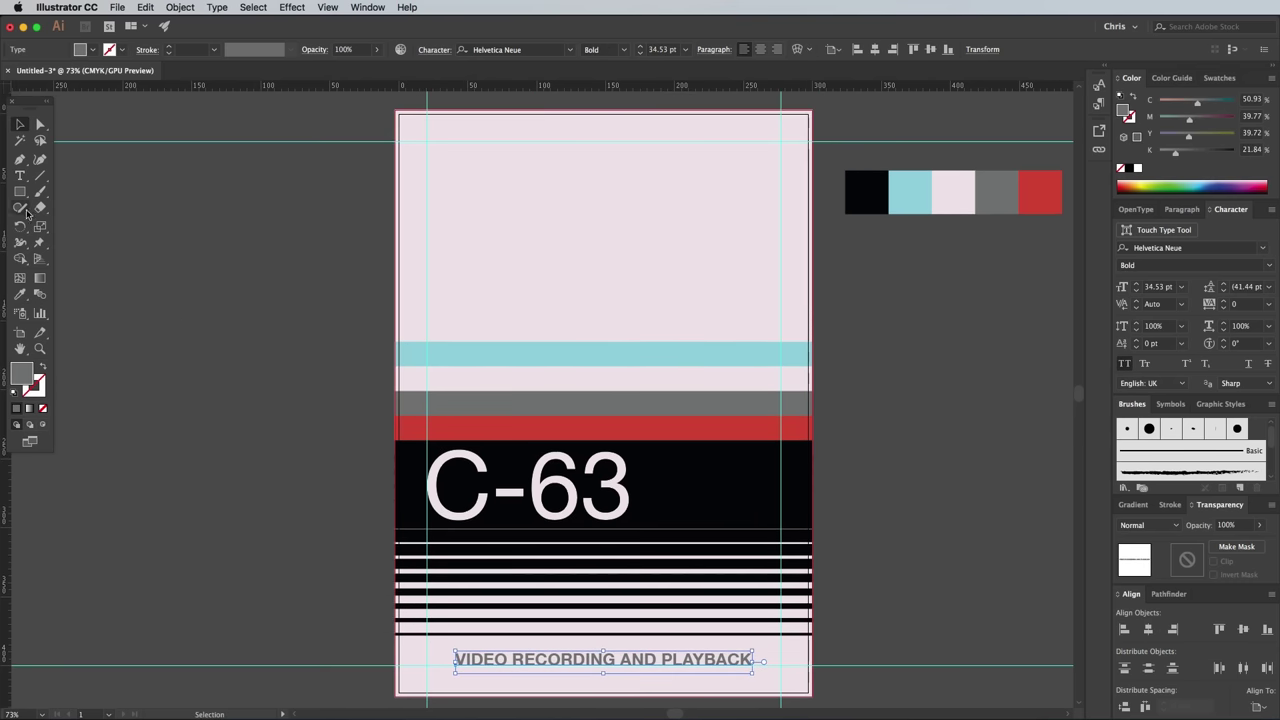
# Add the red 60min heading with a smaller 'min', then place and resize it on the artboard
pyautogui.press('t')
pyautogui.click(200, 268)
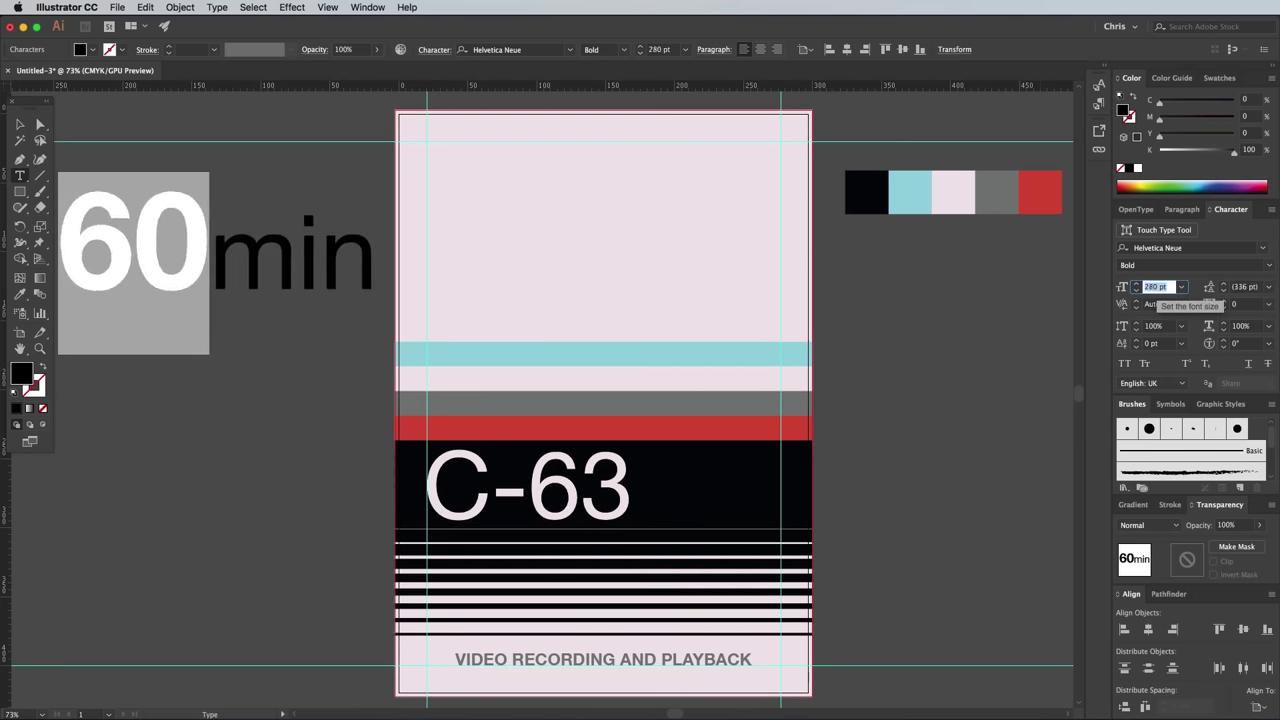
pyautogui.press('Escape')
pyautogui.moveTo(134, 191); pyautogui.dragTo(488, 203)
pyautogui.moveTo(768, 178); pyautogui.dragTo(619, 186)
pyautogui.click(619, 186)
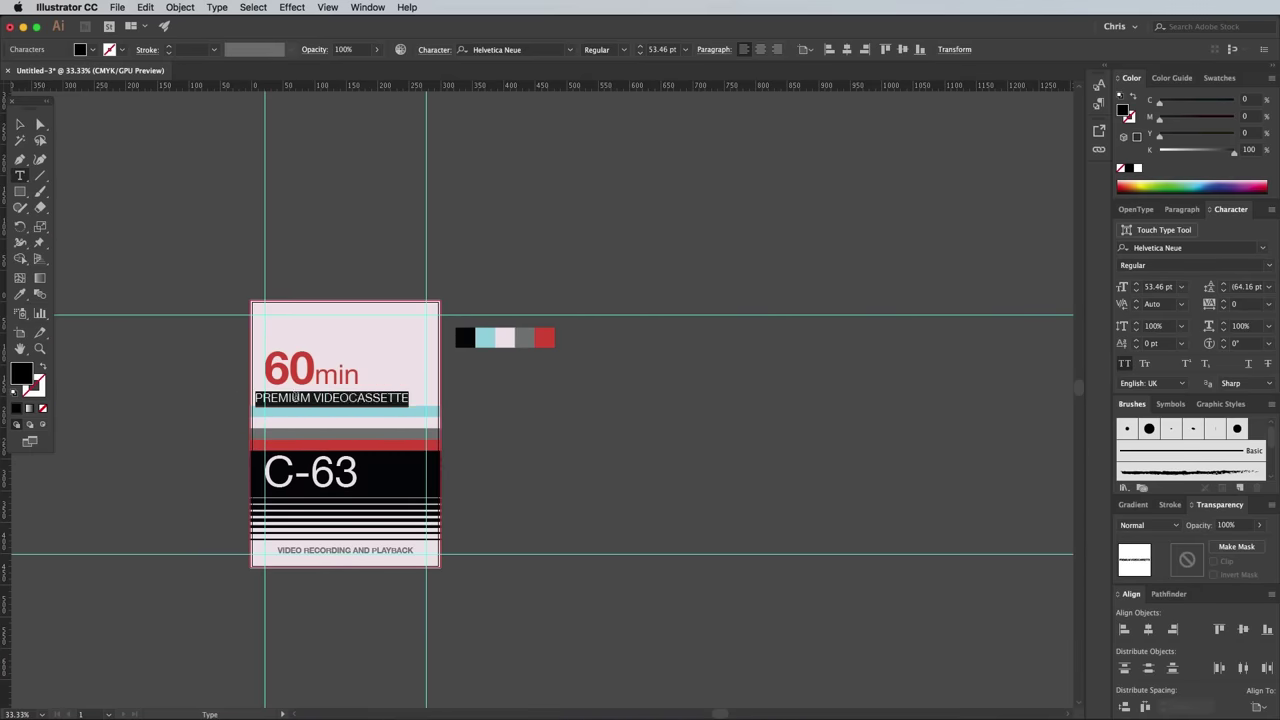
# Zoom in on PREMIUM VIDEOCASSETTE beneath the 60min heading and select the 60min text
pyautogui.doubleClick(284, 397)
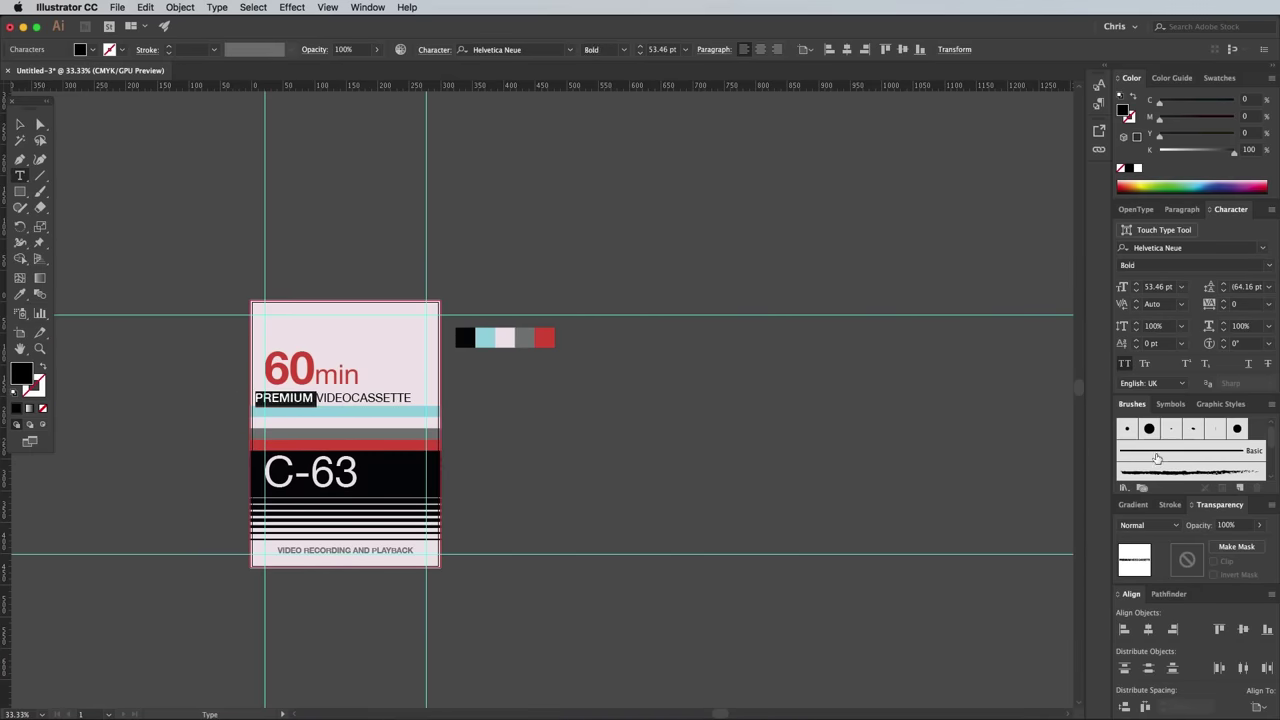
pyautogui.press('super+1')
pyautogui.press('Escape')
pyautogui.click(455, 320)
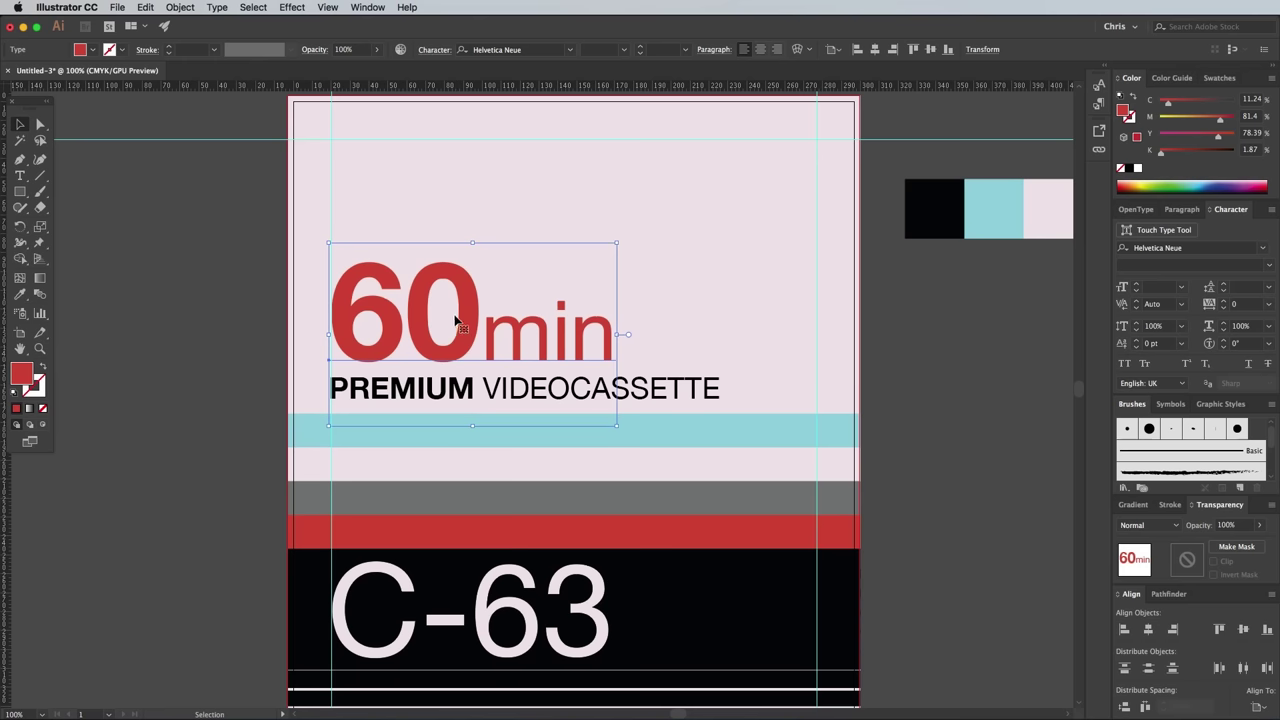
# Draw a grey square and place it to the right of the 60min heading
pyautogui.click(206, 323)
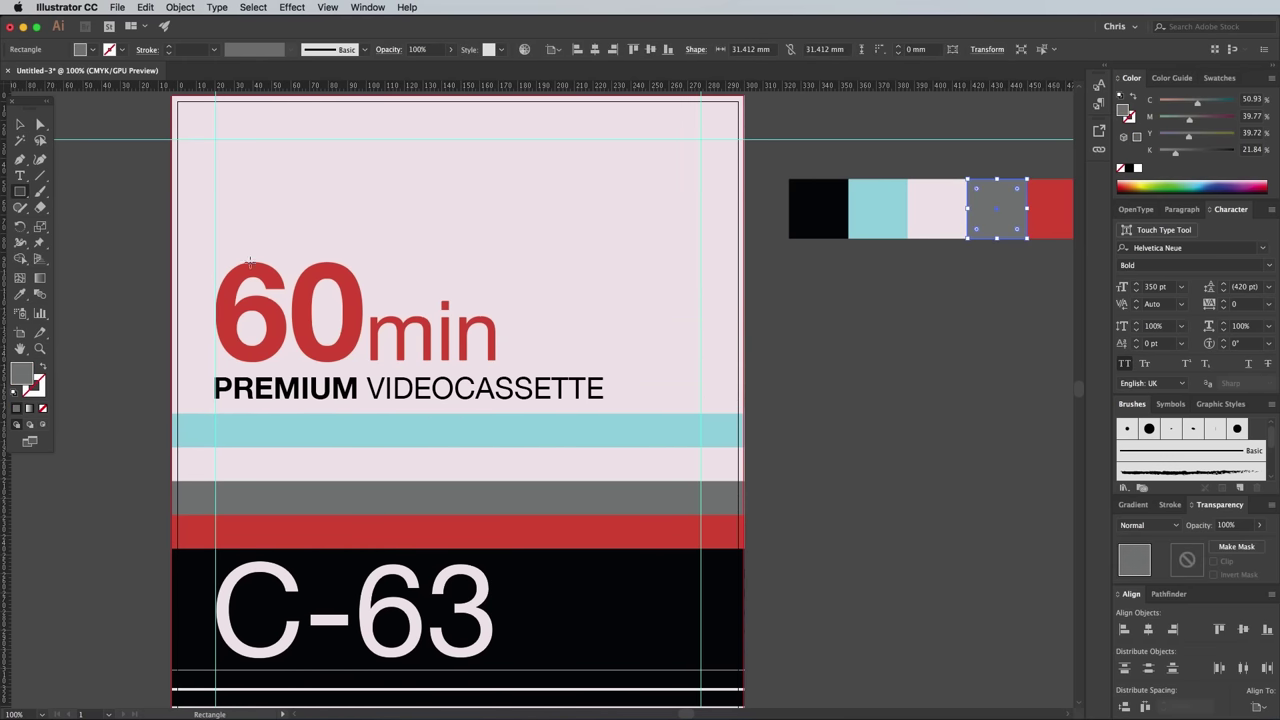
pyautogui.moveTo(250, 262); pyautogui.dragTo(349, 360)
pyautogui.moveTo(300, 310); pyautogui.dragTo(650, 312)
# Type a letter A in the pale pink swatch colour and move it onto the grey square
pyautogui.write('t')
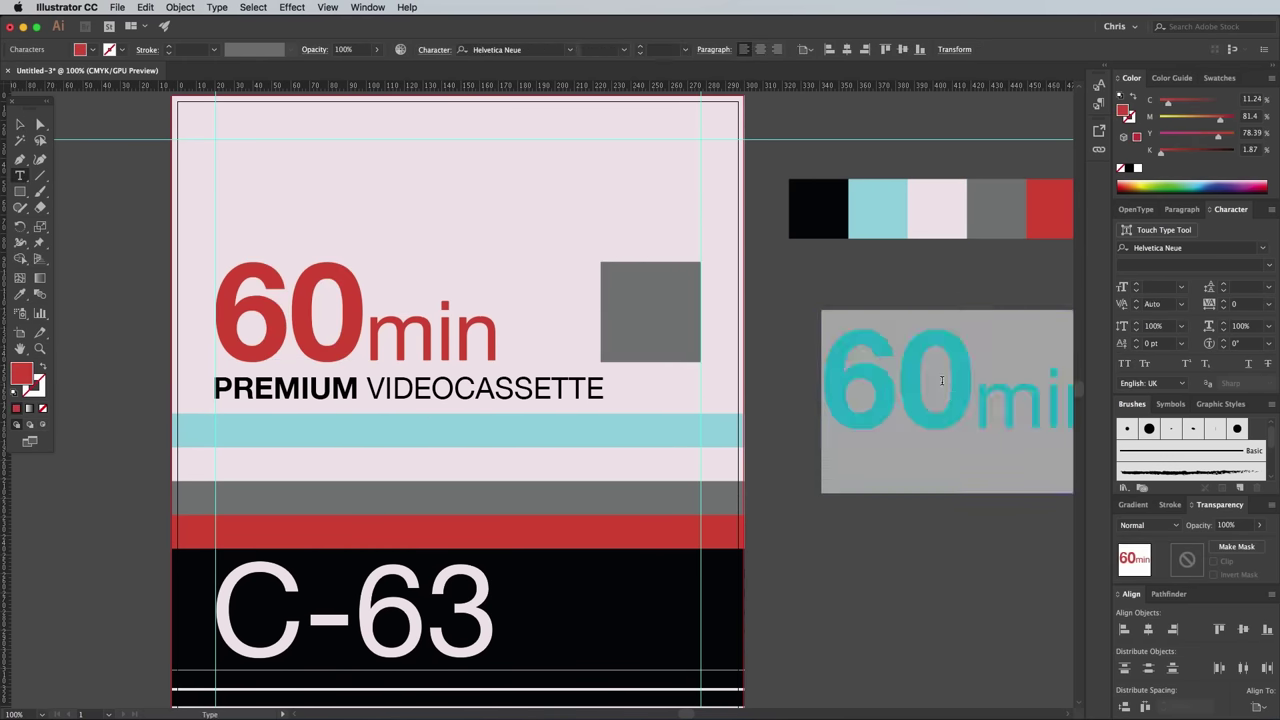
pyautogui.write('A')
pyautogui.click(19, 124)
pyautogui.click(19, 294)
pyautogui.click(937, 209)
pyautogui.press('v')
pyautogui.moveTo(835, 380); pyautogui.dragTo(616, 274)
# Bring the A in front of the square, shrink it, align vertical centres and nudge it upward
pyautogui.rightClick(625, 288)
pyautogui.moveTo(740, 472)
pyautogui.click(857, 486)
pyautogui.keyDown('shift'); pyautogui.click(640, 267); pyautogui.keyUp('shift')
pyautogui.click(1148, 629)
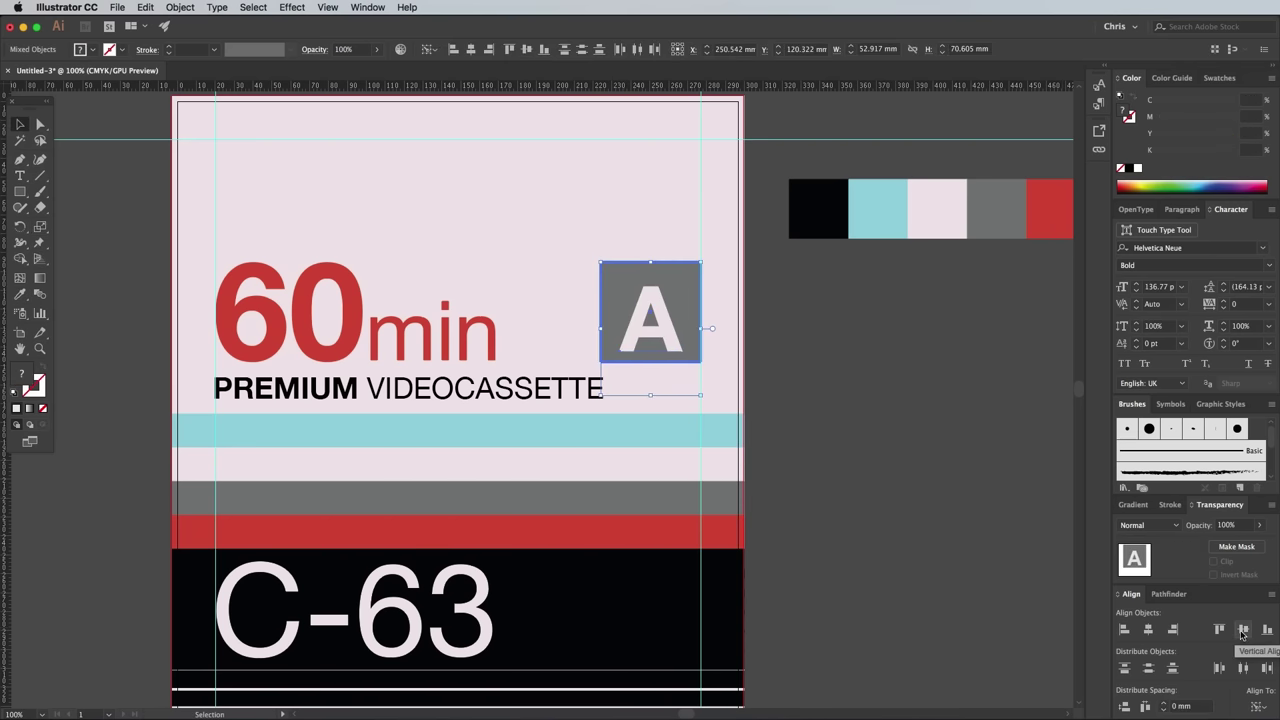
pyautogui.click(1241, 629)
pyautogui.click(778, 372)
pyautogui.click(655, 325)
pyautogui.moveTo(655, 325); pyautogui.dragTo(665, 318)
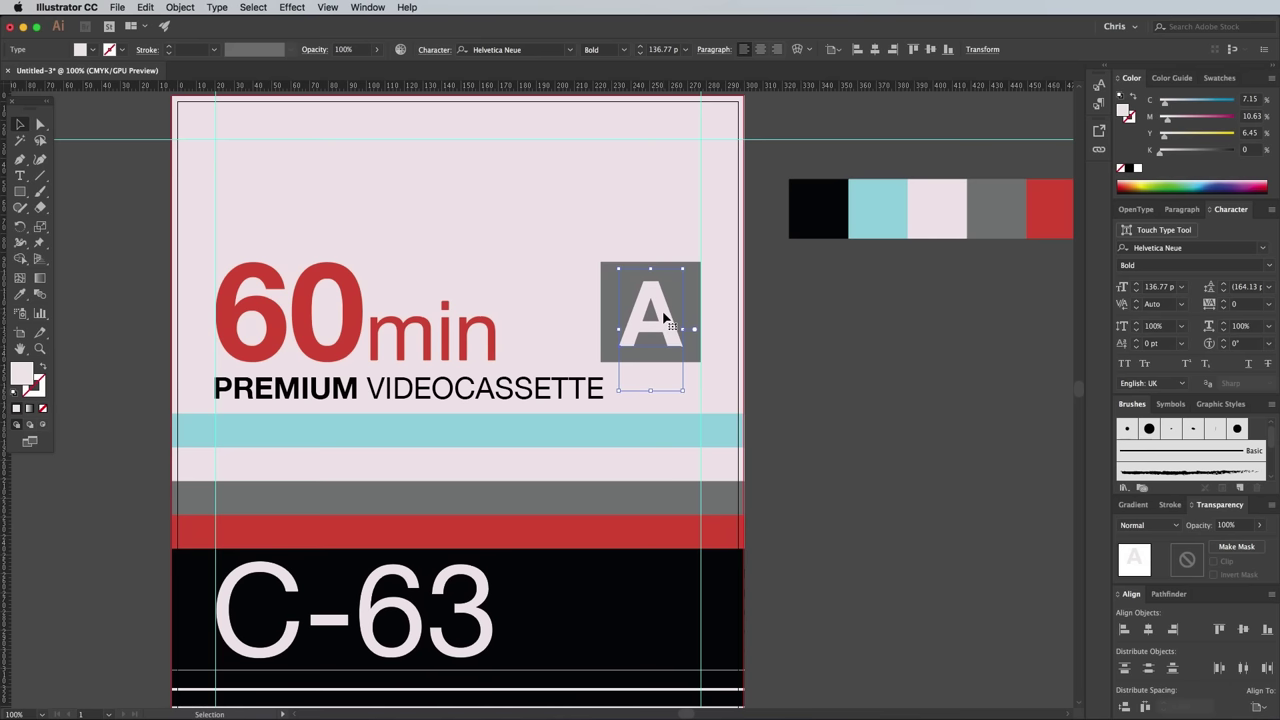
pyautogui.click(834, 343)
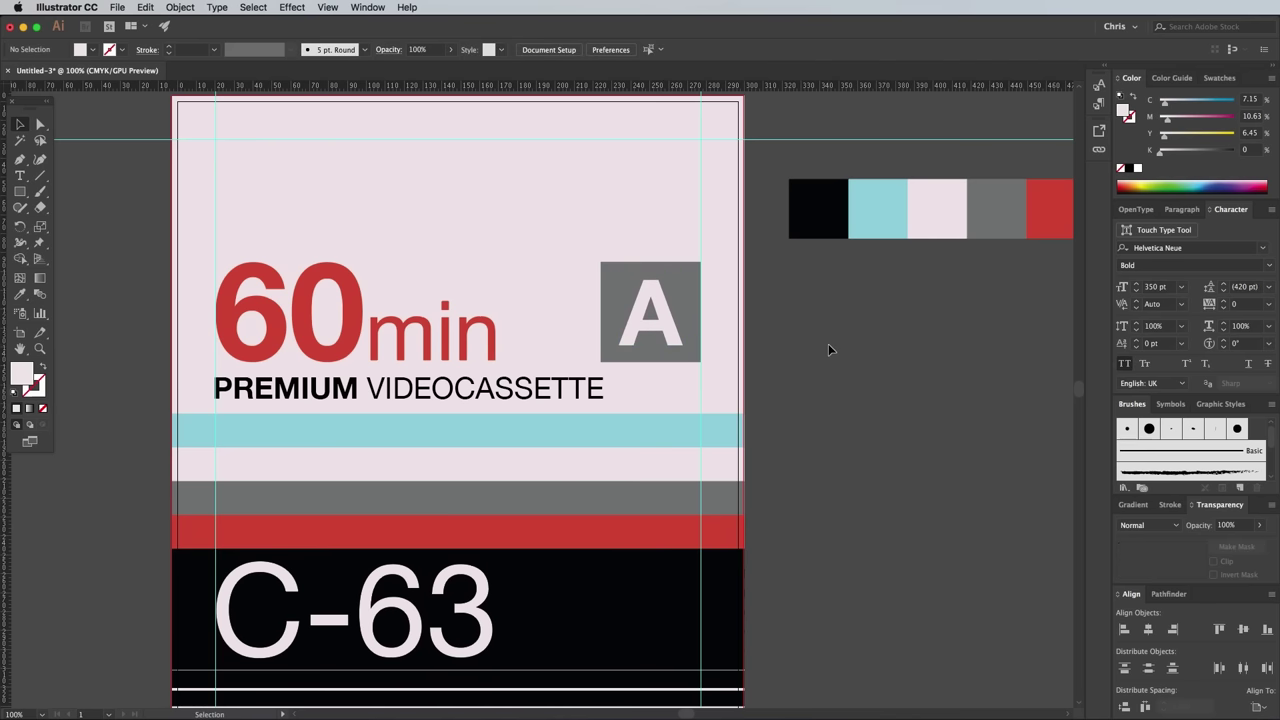
# Create a 100 pt text object above the artboard reading SPOONVISION
pyautogui.scroll(3, 497, 395)
pyautogui.hscroll(-5, 497, 395)
pyautogui.click(20, 176)
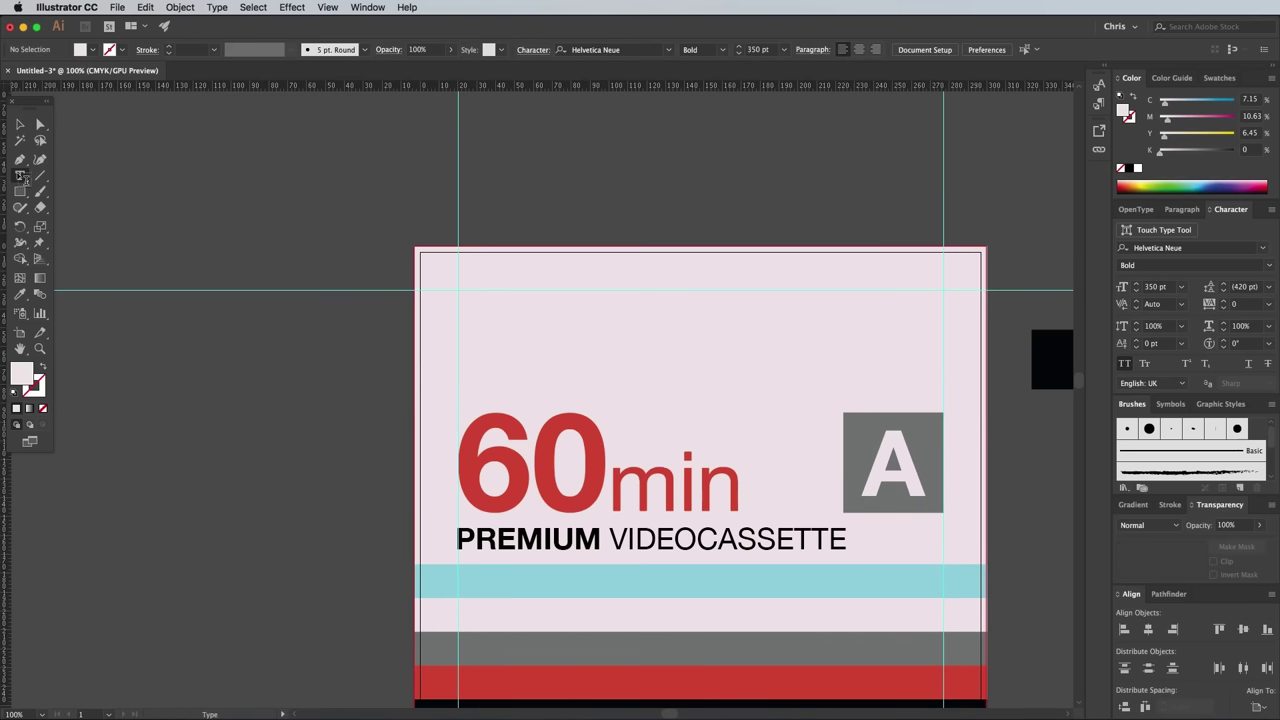
pyautogui.click(505, 208)
pyautogui.click(1156, 286)
pyautogui.write('100')
pyautogui.press('Return')
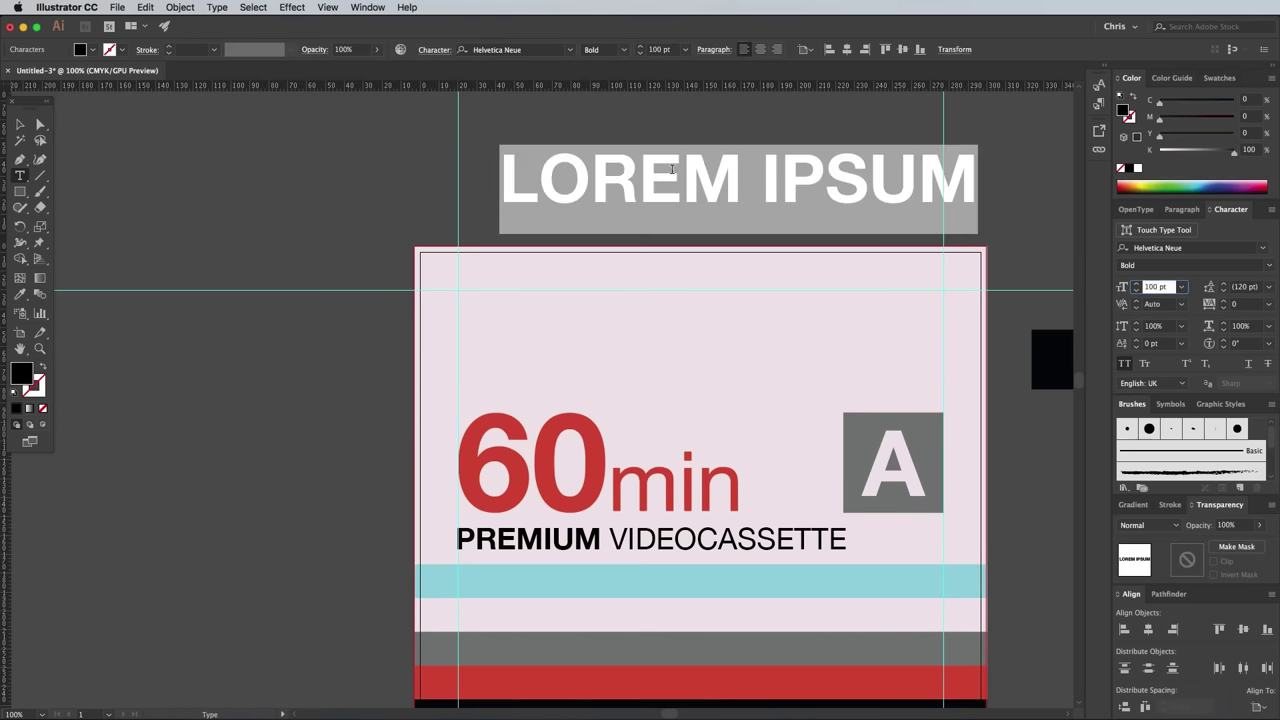
pyautogui.write('SPOONVISION')
# Set SPOONVISION to Helvetica Neue Condensed Bold and move it into the artboard's top
pyautogui.hotkey('ctrl', 'a')
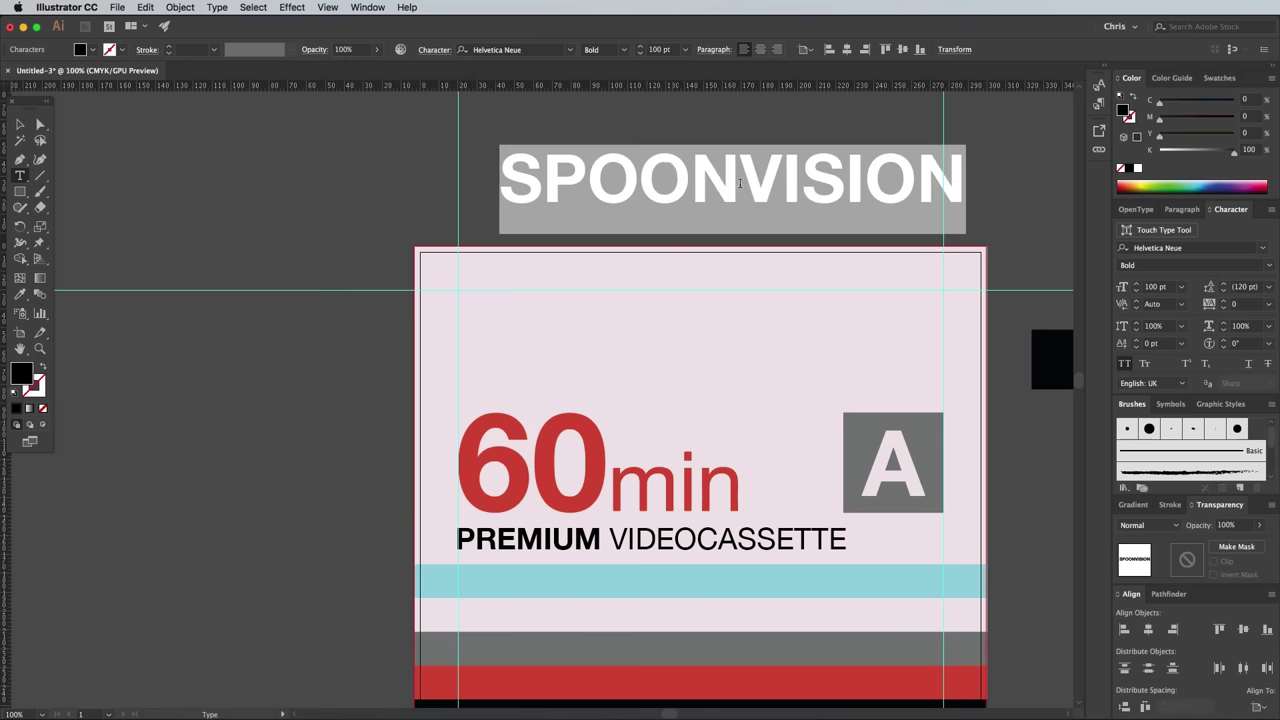
pyautogui.click(1263, 248)
pyautogui.click(1209, 248)
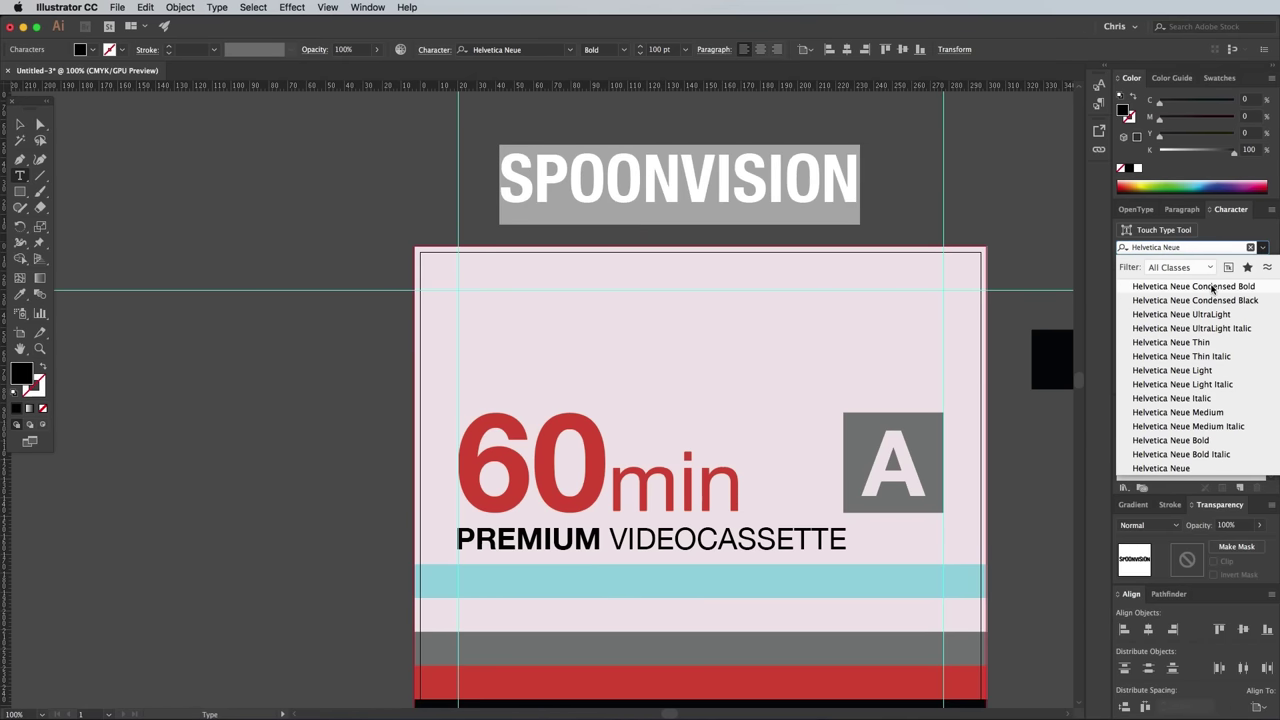
pyautogui.click(1210, 287)
pyautogui.click(19, 123)
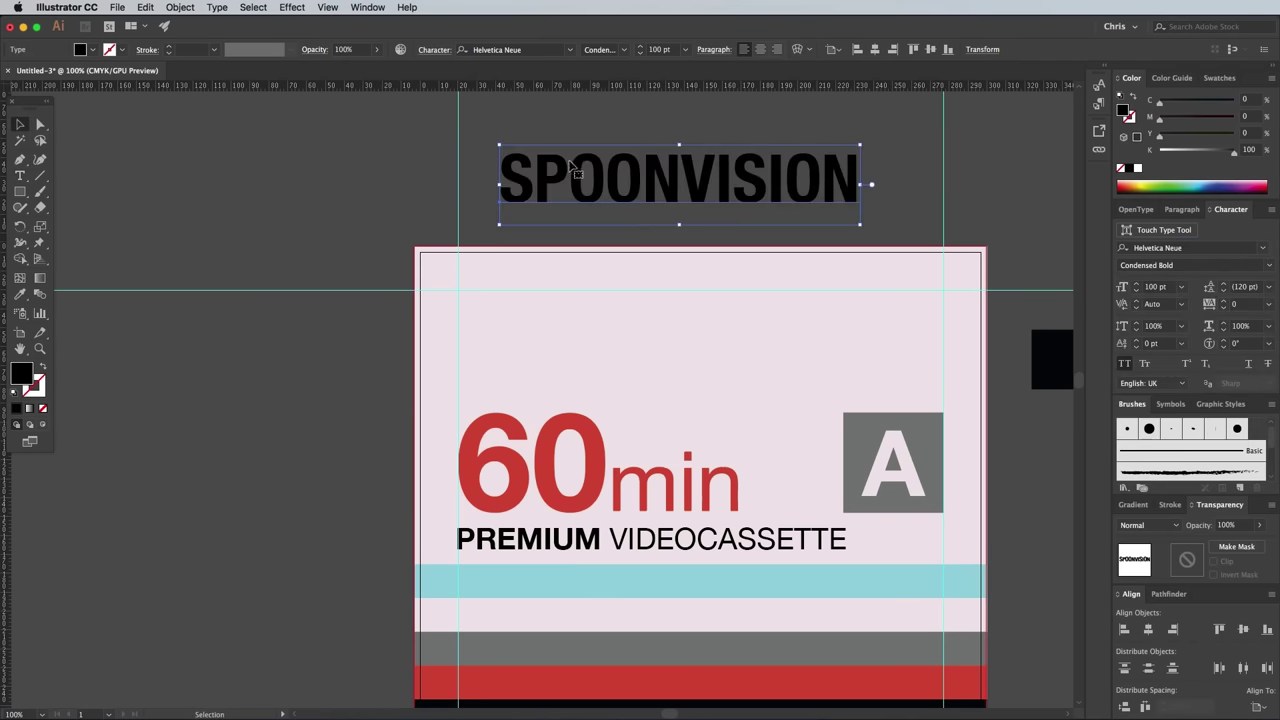
pyautogui.moveTo(572, 165); pyautogui.dragTo(526, 310)
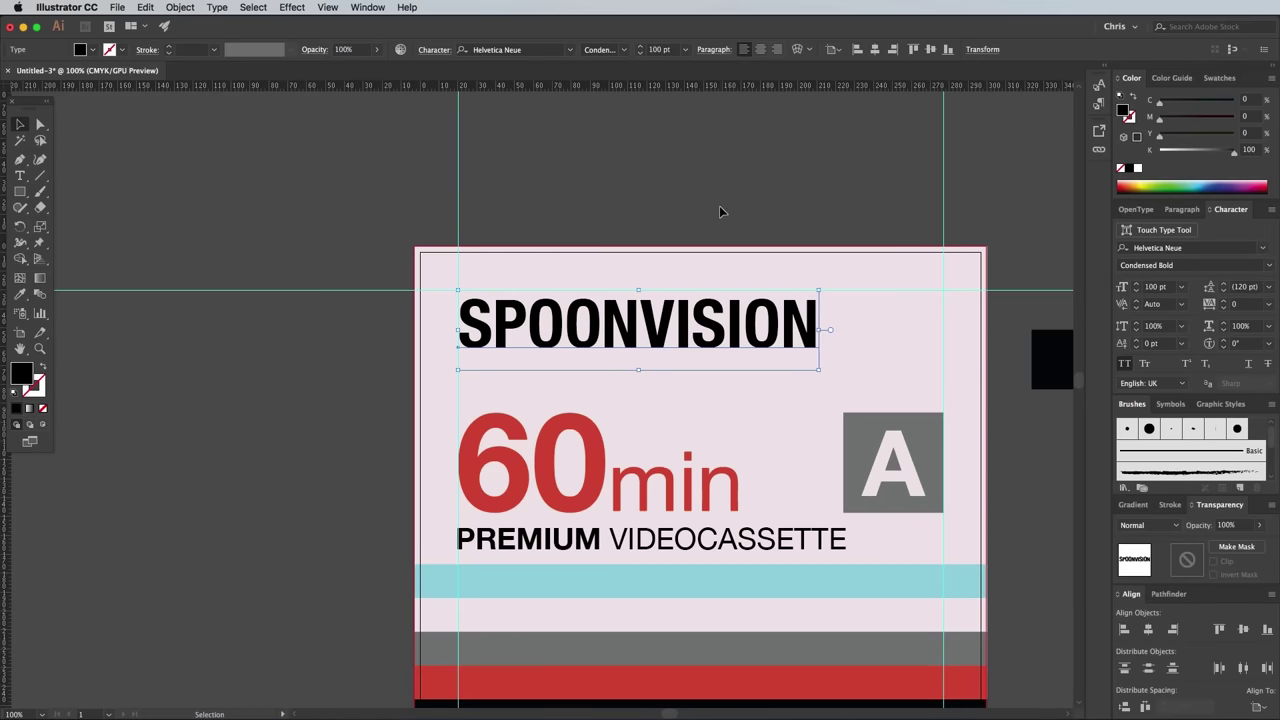
pyautogui.click(678, 200)
pyautogui.scroll(-3, 748, 209)
pyautogui.hscroll(4, 748, 209)
pyautogui.hscroll(5, 746, 210)
pyautogui.scroll(-2, 746, 210)
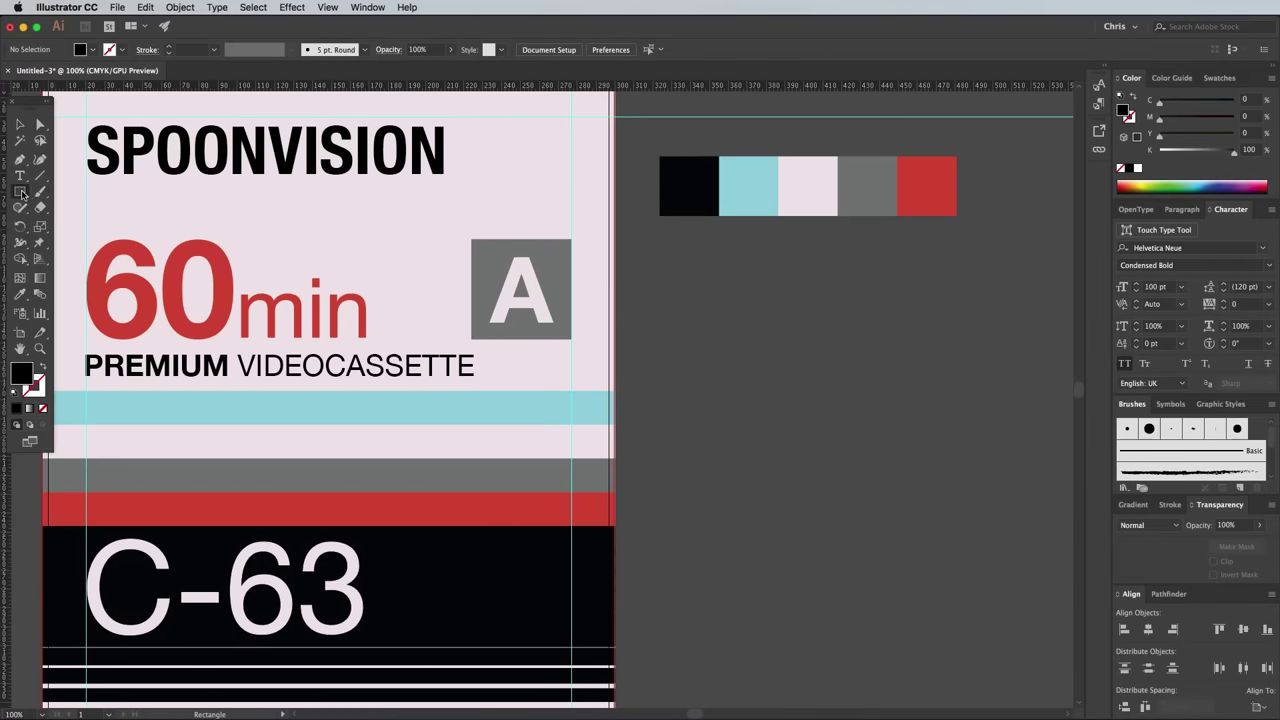
# Draw a small and a large light-blue circle and select both
pyautogui.moveTo(22, 193); pyautogui.dragTo(62, 225)
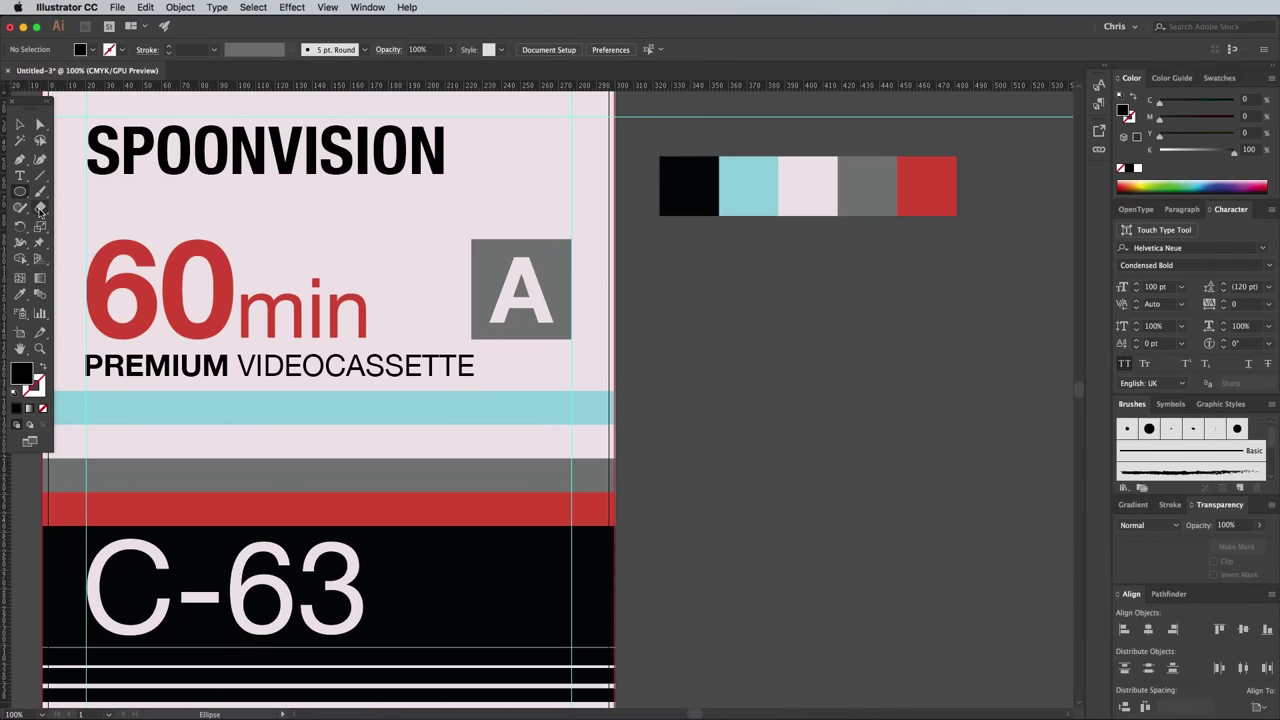
pyautogui.keyDown('super'); pyautogui.click(740, 211); pyautogui.keyUp('super')
pyautogui.press('super+shift+a')
pyautogui.press('super+equal')
pyautogui.moveTo(783, 419); pyautogui.dragTo(303, 403)
pyautogui.keyDown('shift'); pyautogui.click(779, 410); pyautogui.keyUp('shift')
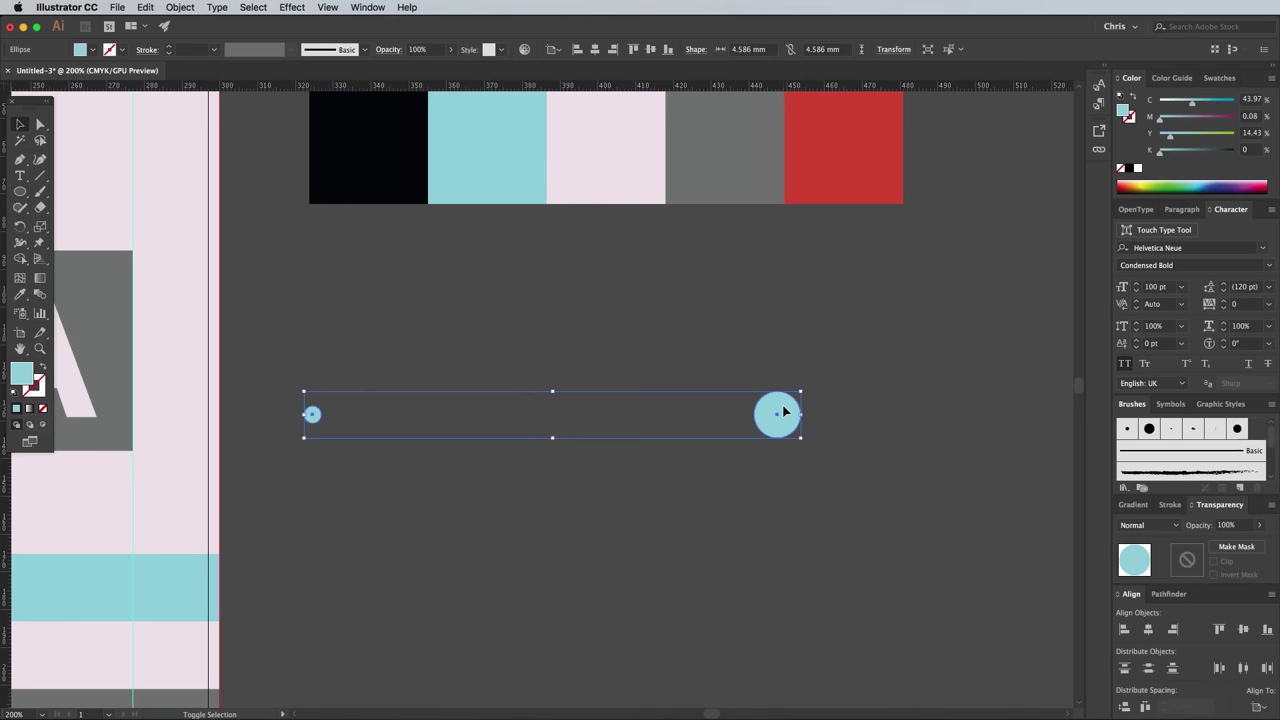
# Blend the two circles and set Blend Options to Specified Steps, 8
pyautogui.click(179, 8)
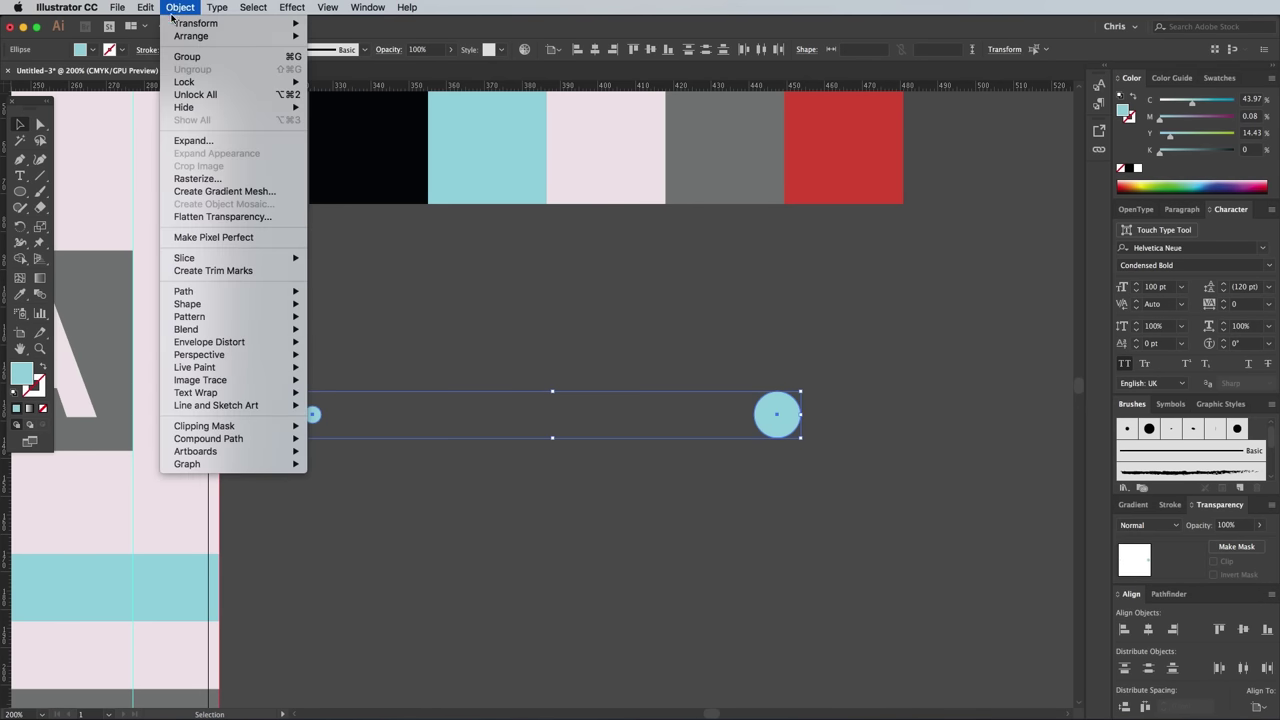
pyautogui.moveTo(220, 330)
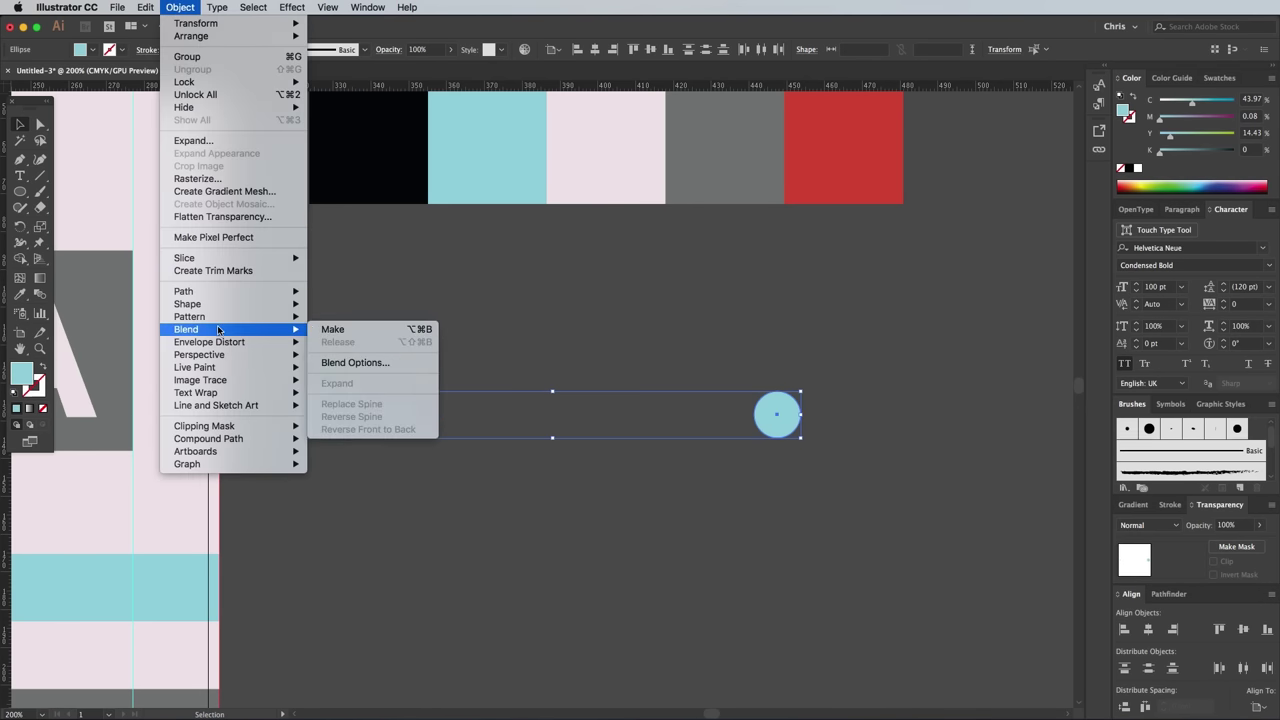
pyautogui.click(330, 330)
pyautogui.click(179, 8)
pyautogui.moveTo(230, 330)
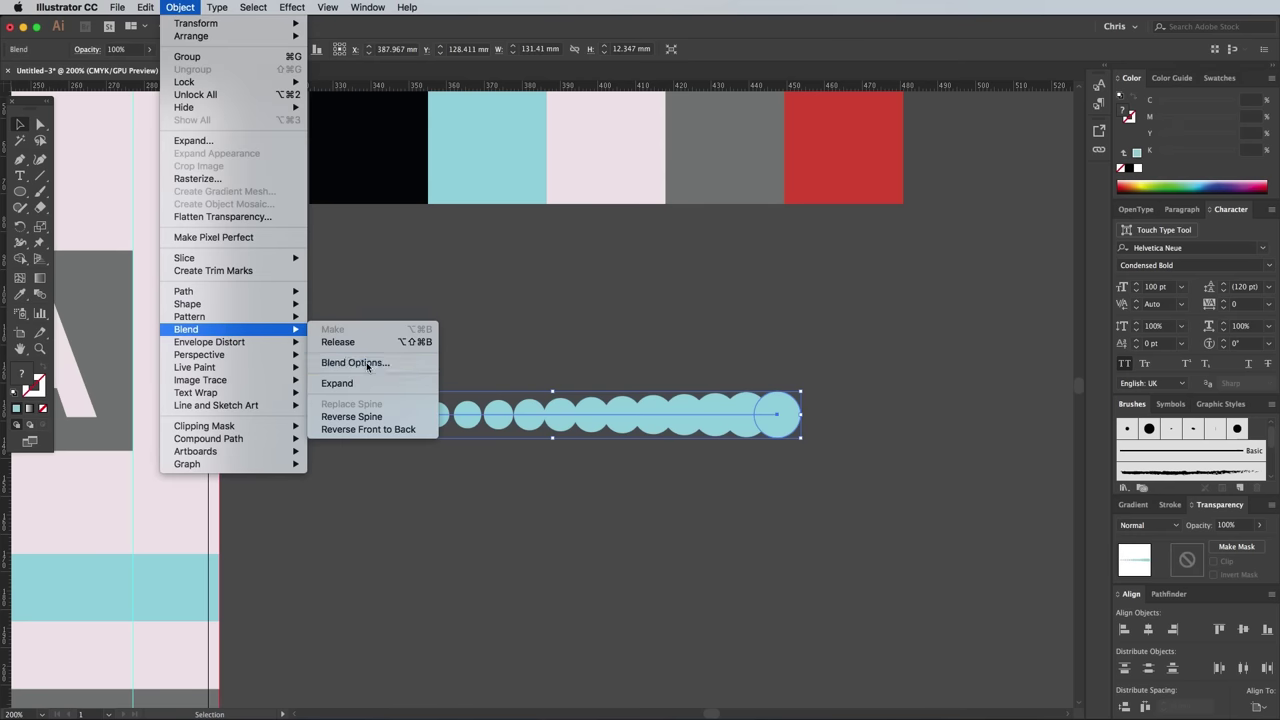
pyautogui.click(355, 362)
pyautogui.click(797, 488)
pyautogui.click(800, 516)
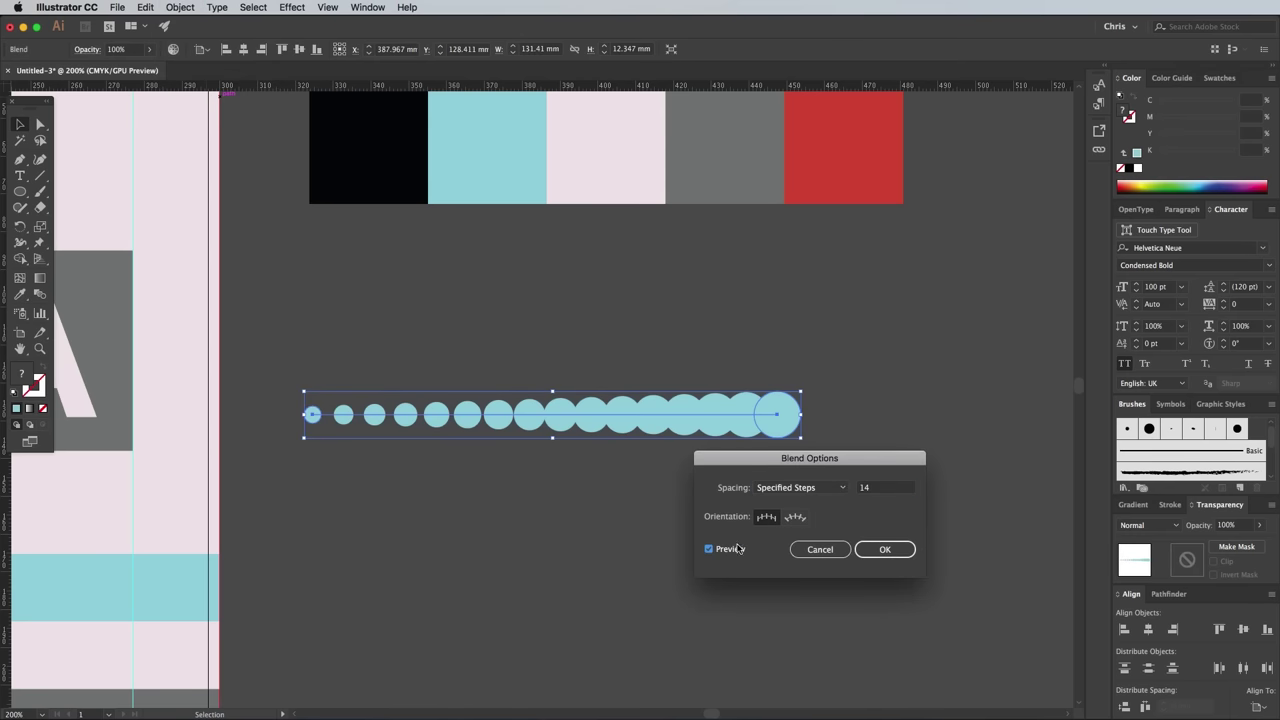
pyautogui.press('Down')
pyautogui.press('Down')
pyautogui.press('Down')
pyautogui.press('Down')
pyautogui.press('Down')
pyautogui.press('Down')
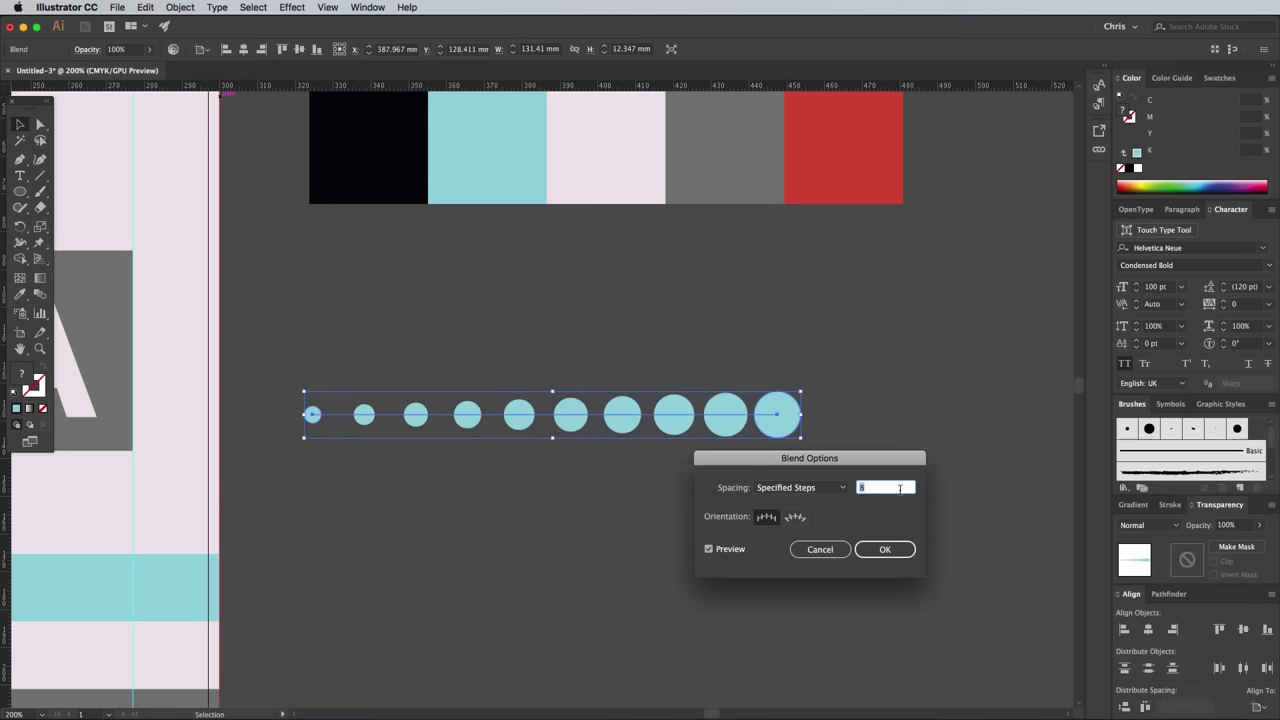
pyautogui.click(885, 550)
# Expand the blend into separate circles
pyautogui.click(179, 8)
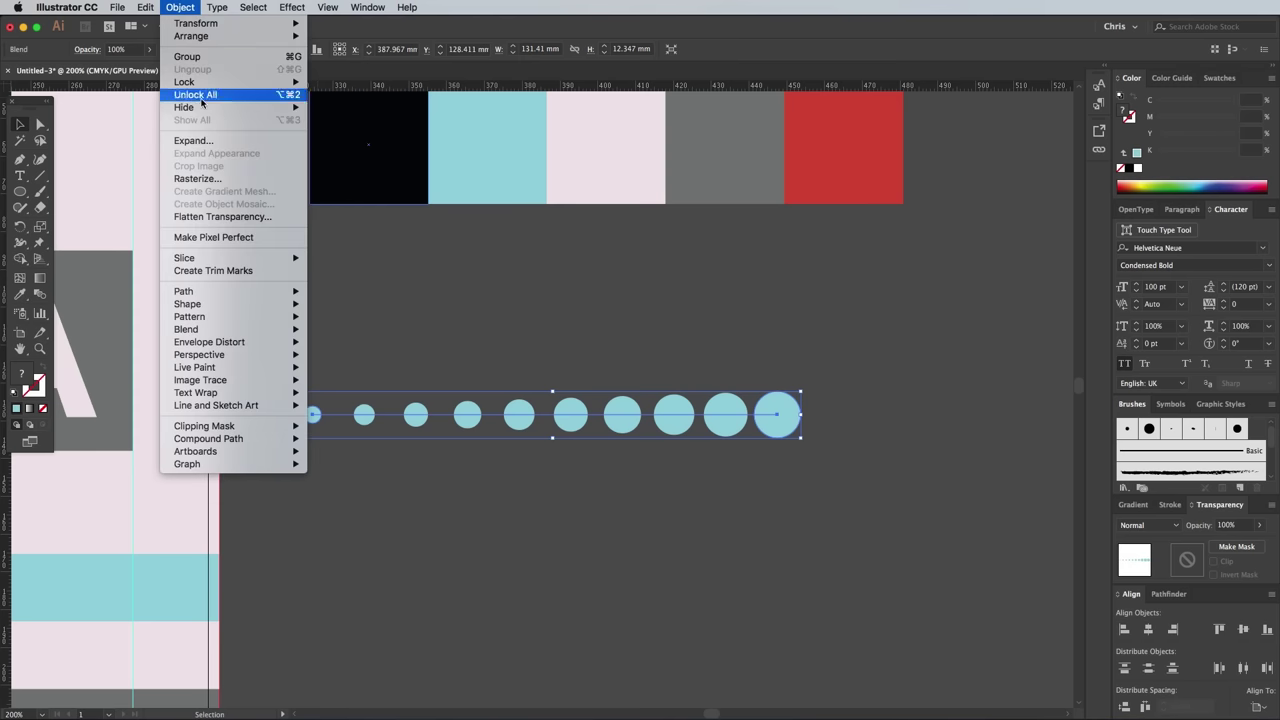
pyautogui.click(207, 139)
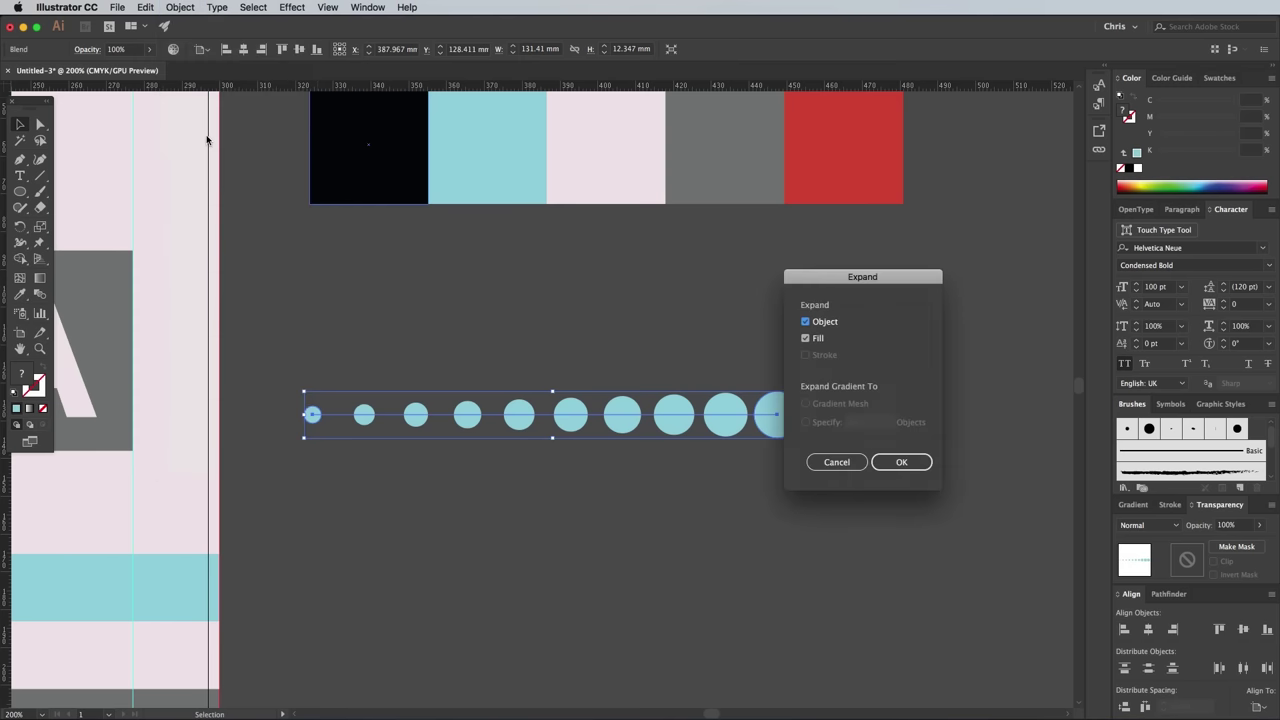
pyautogui.click(901, 463)
pyautogui.rightClick(739, 419)
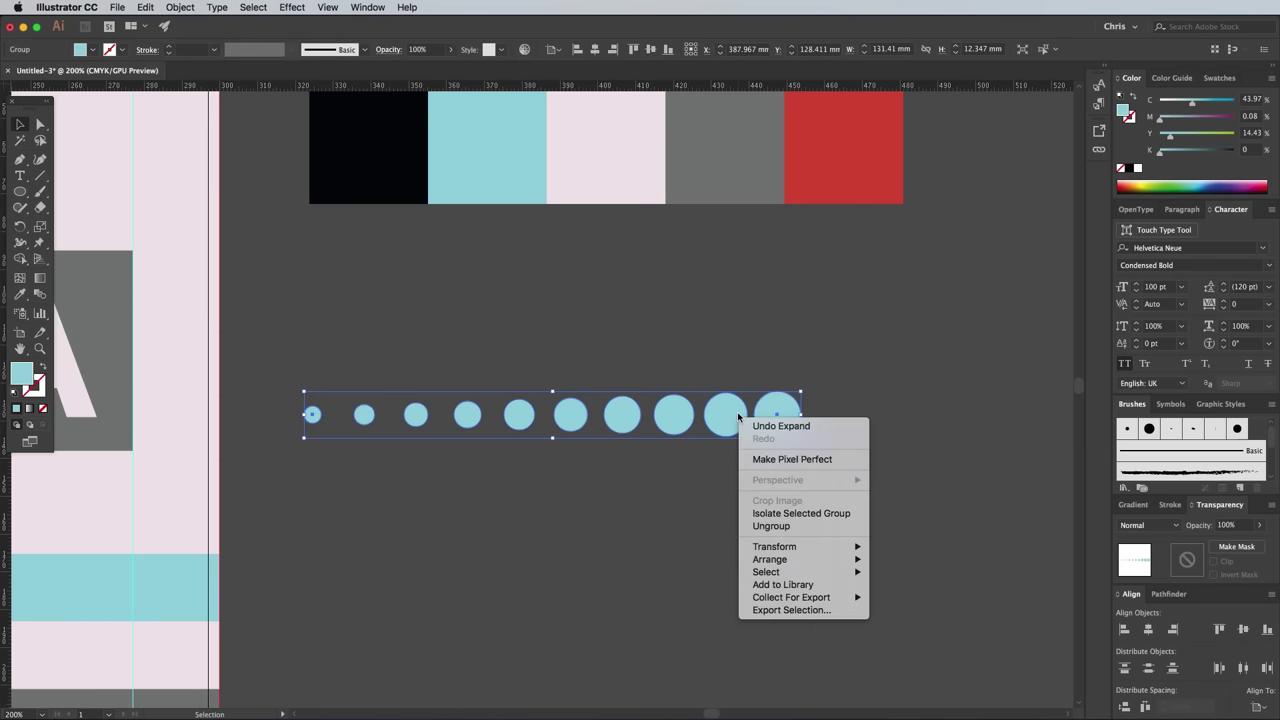
# Ungroup the circles, duplicate the row downward several times, and delete circles for a stepped edge
pyautogui.click(790, 528)
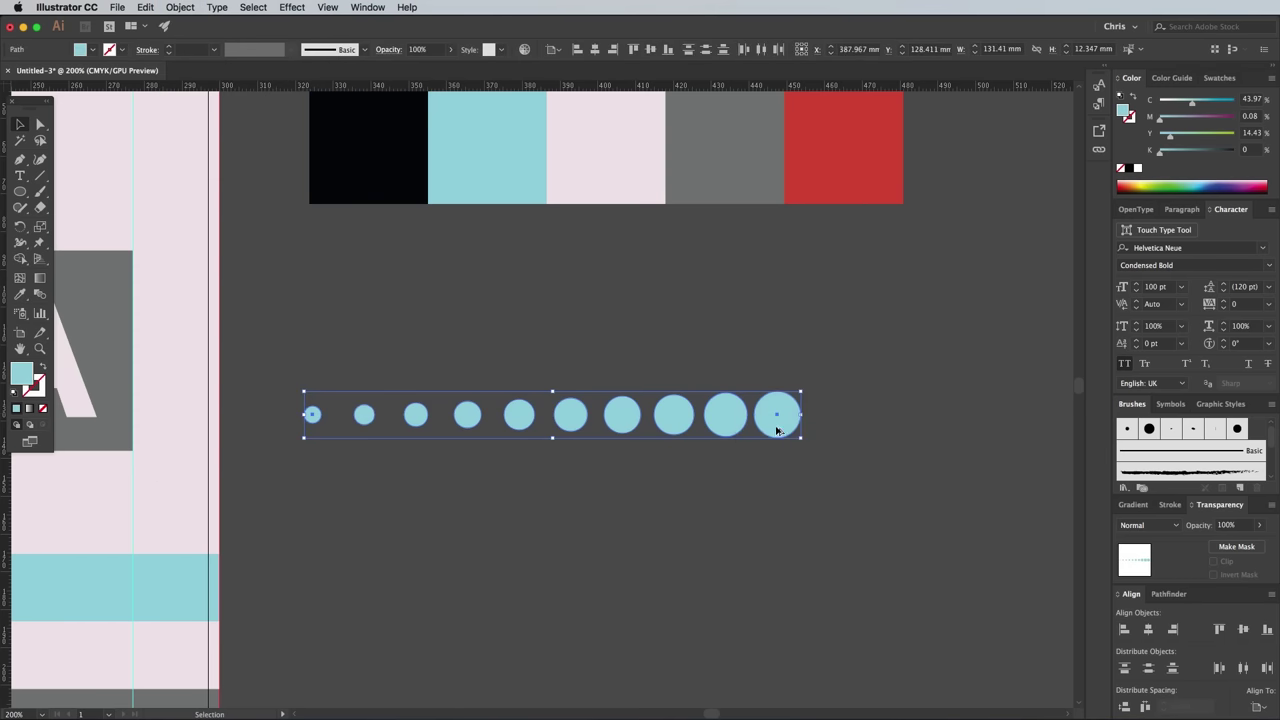
pyautogui.moveTo(777, 430); pyautogui.dragTo(778, 484)
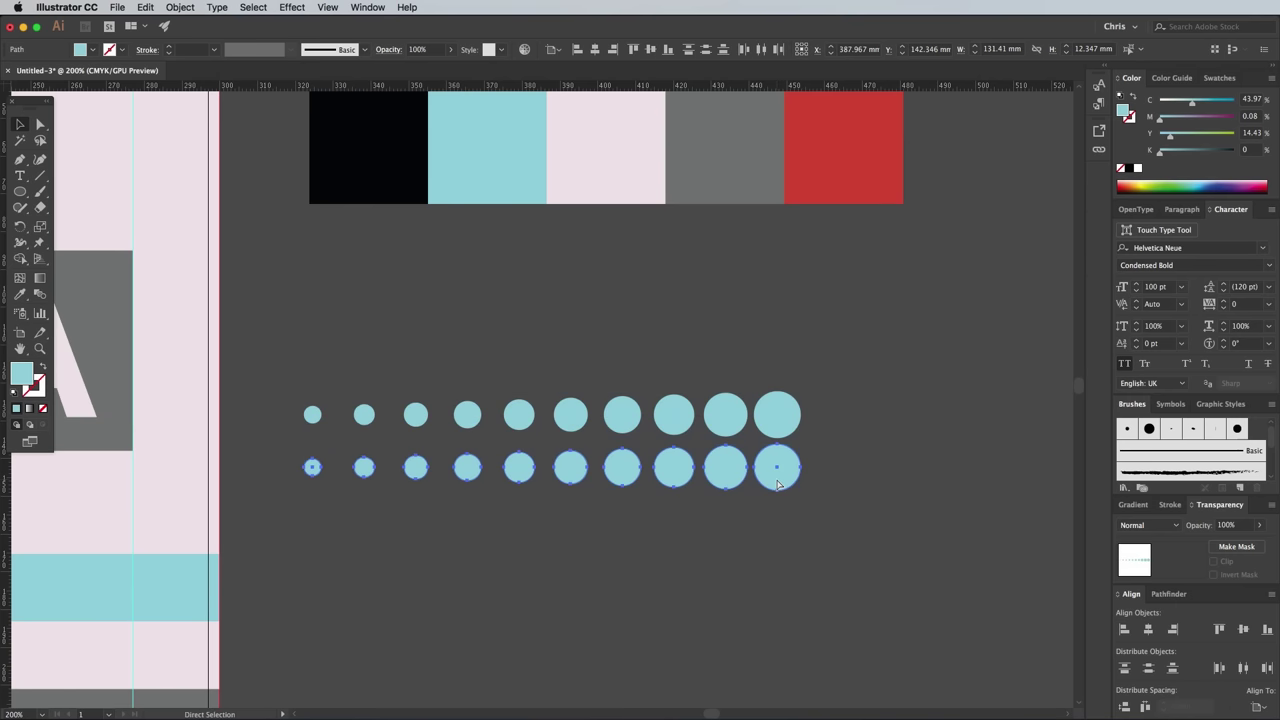
pyautogui.hotkey('ctrl', 'd')
pyautogui.hotkey('ctrl', 'd')
pyautogui.hotkey('ctrl', 'd')
pyautogui.hotkey('ctrl', 'd')
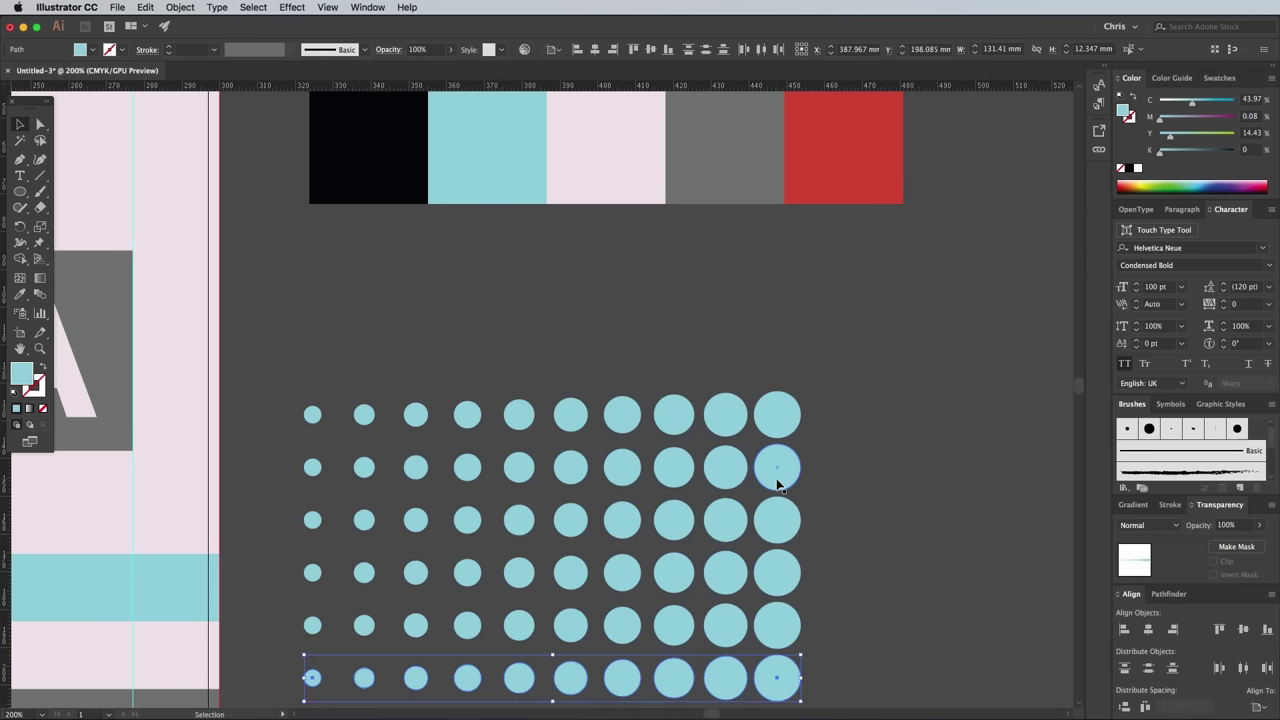
pyautogui.scroll(-3, 778, 486)
pyautogui.hscroll(-4, 778, 486)
pyautogui.moveTo(675, 395); pyautogui.dragTo(360, 430)
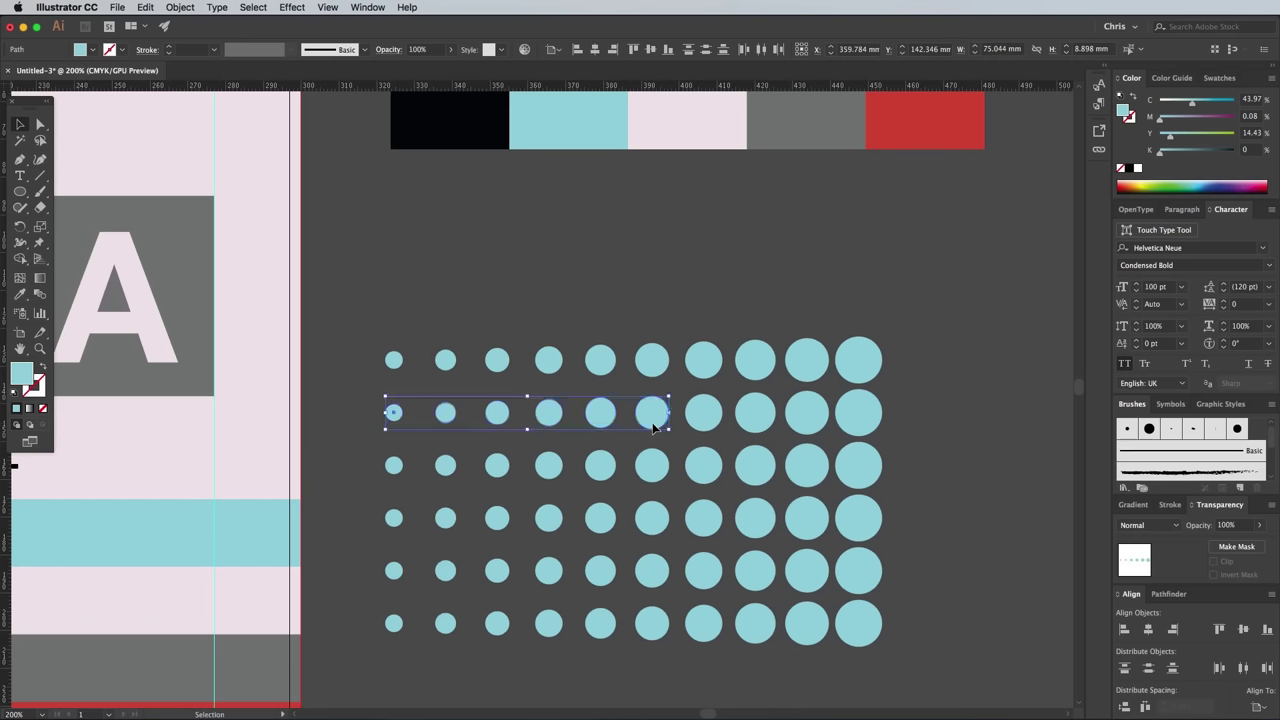
pyautogui.press('Delete')
pyautogui.moveTo(515, 500); pyautogui.dragTo(348, 557)
pyautogui.press('Delete')
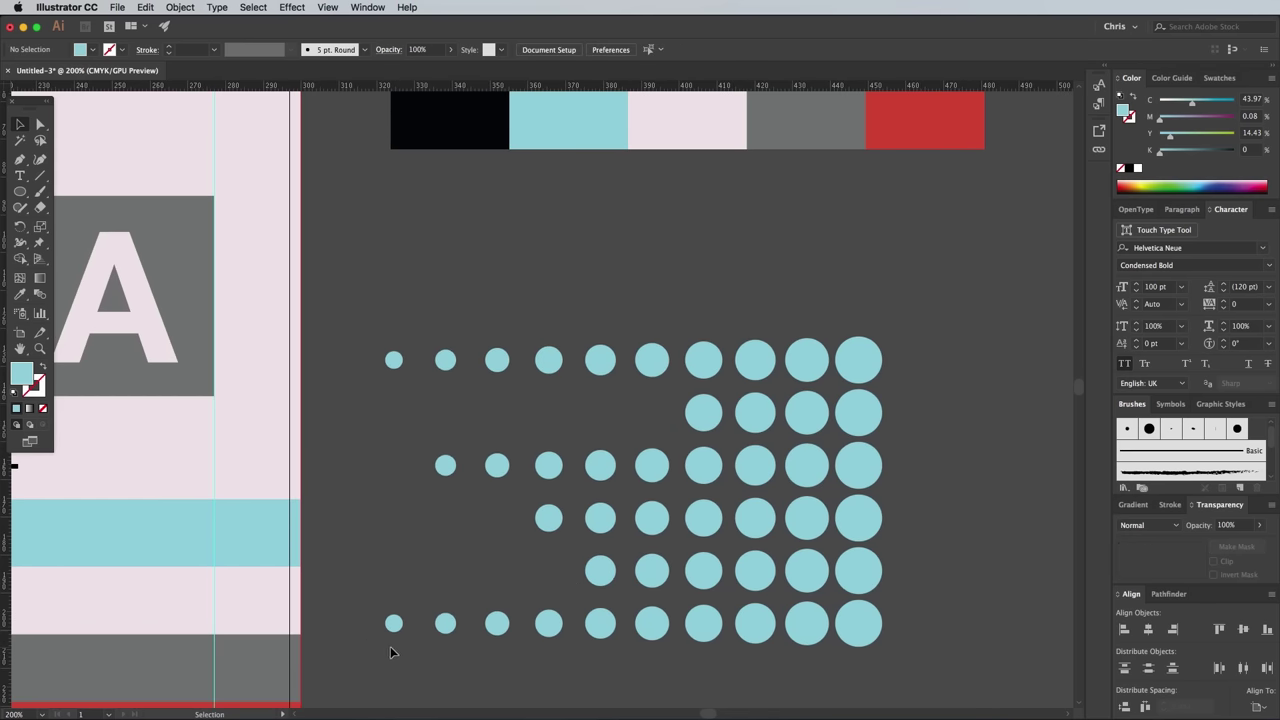
# Group the dots, scale them into the poster's top-right, and shrink SPOONVISION slightly
pyautogui.hotkey('ctrl', '-')
pyautogui.hotkey('ctrl', 'a')
pyautogui.rightClick(704, 449)
pyautogui.click(737, 529)
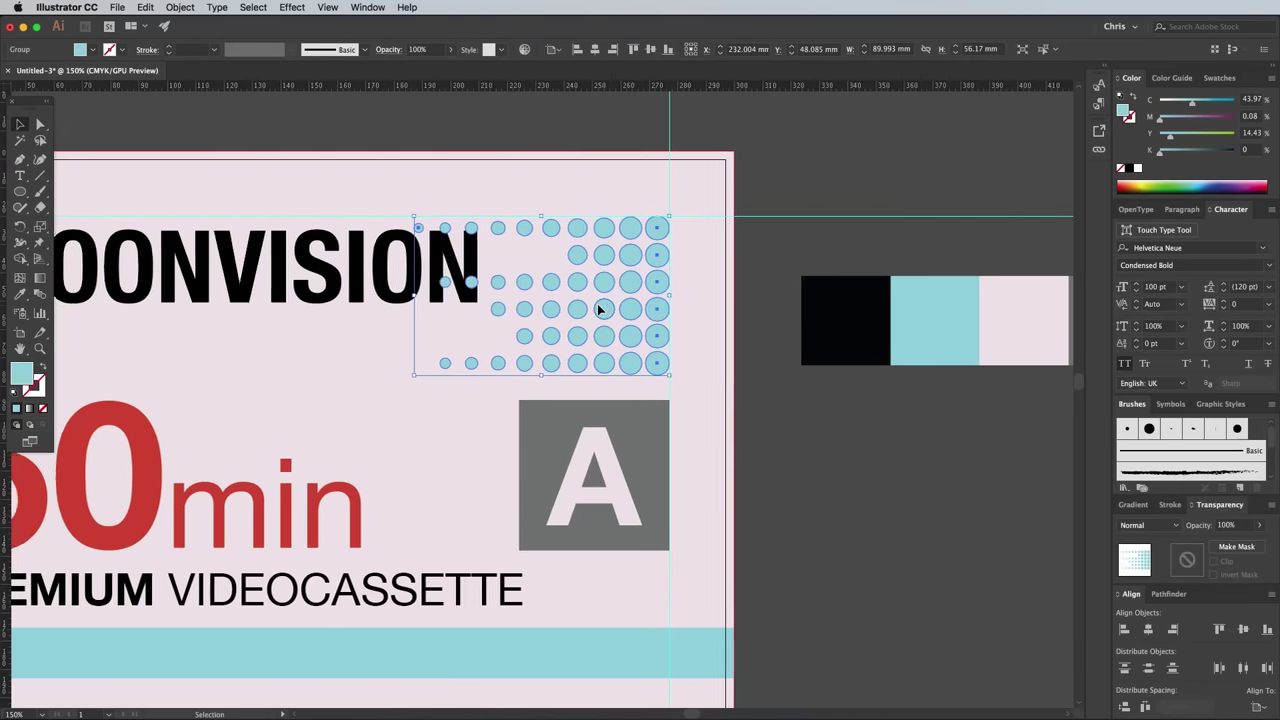
pyautogui.hscroll(-5, 500, 343)
pyautogui.moveTo(620, 375); pyautogui.dragTo(630, 355)
pyautogui.click(400, 270)
pyautogui.moveTo(682, 236); pyautogui.dragTo(662, 250)
# Delete the five colour swatches beside the poster
pyautogui.hotkey('ctrl', '1')
pyautogui.click(110, 367)
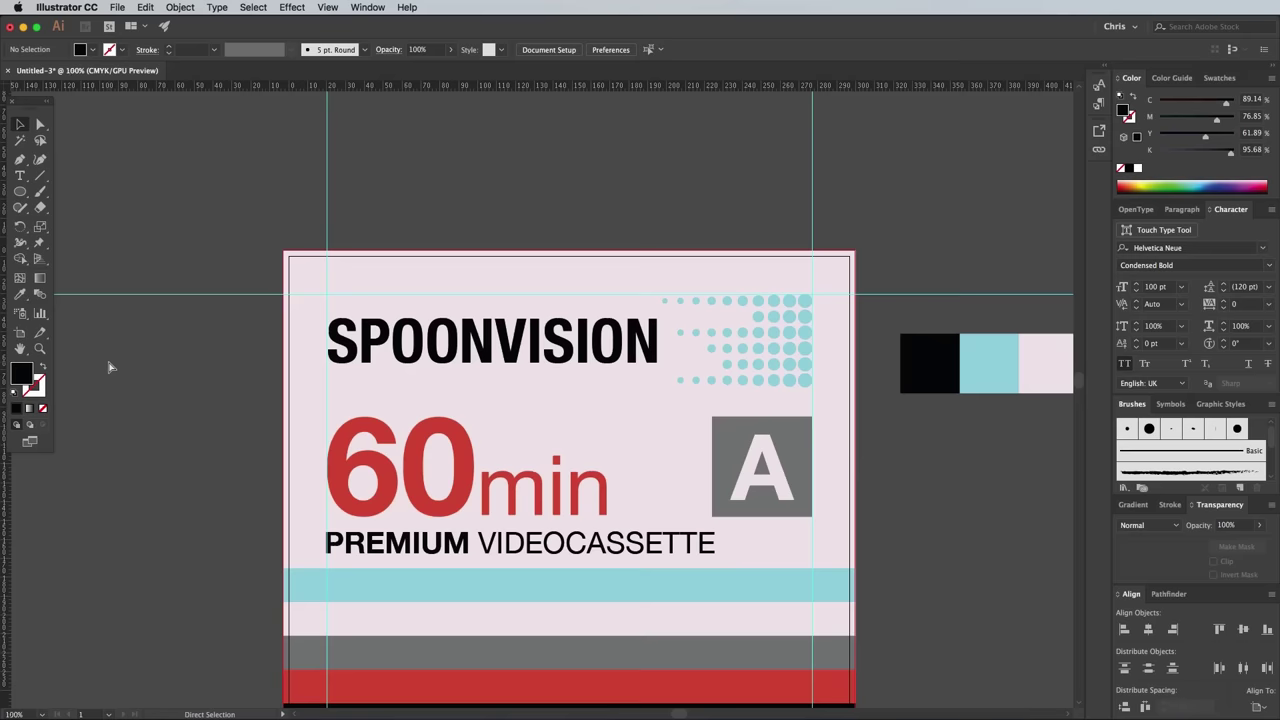
pyautogui.hotkey('ctrl', '-')
pyautogui.scroll(-5, 128, 361)
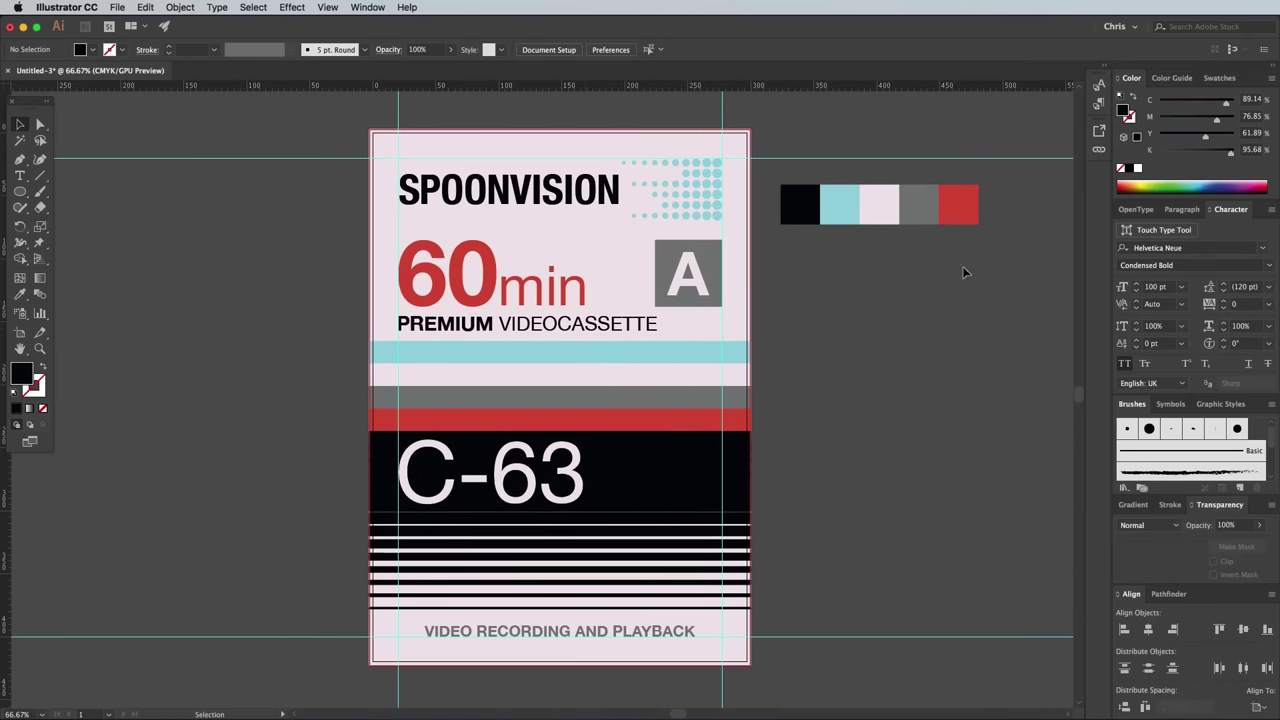
pyautogui.moveTo(965, 270); pyautogui.dragTo(788, 186)
pyautogui.press('Delete')
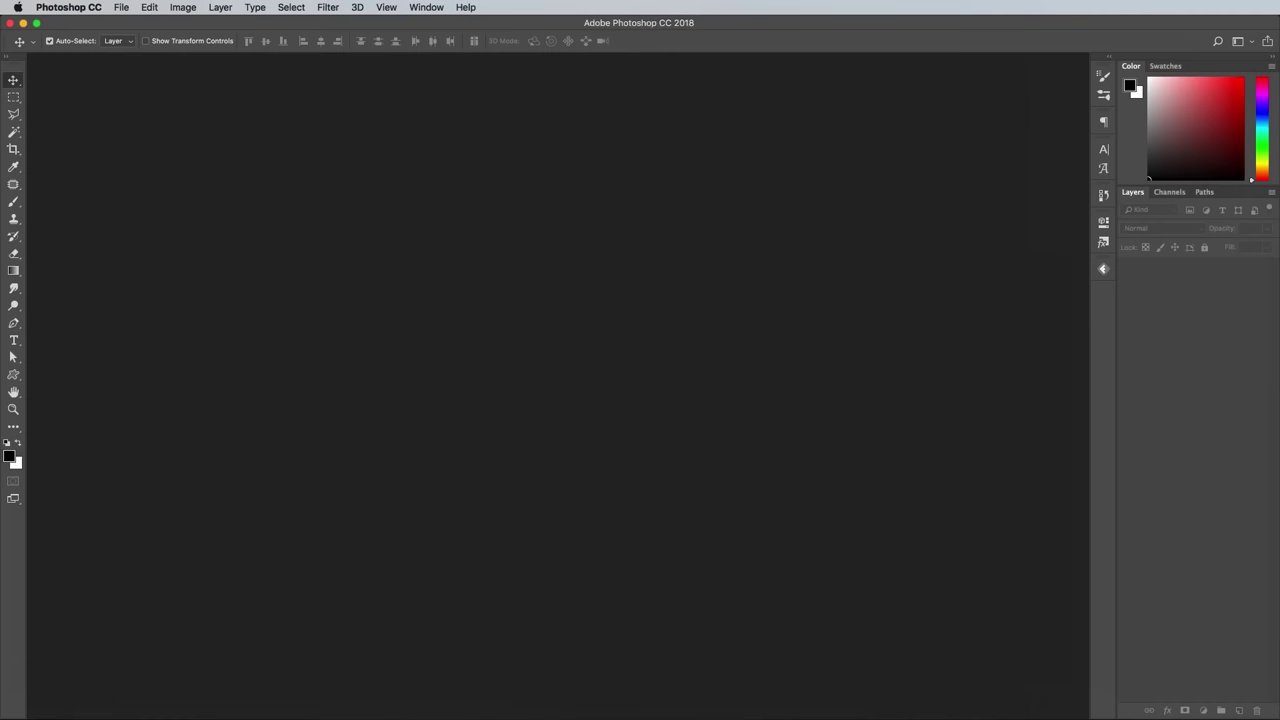
# Open VHS-Poster.ai through Import PDF, then open TEXTURE C.jpg from the vintage paper folder
pyautogui.click(121, 7)
pyautogui.click(130, 37)
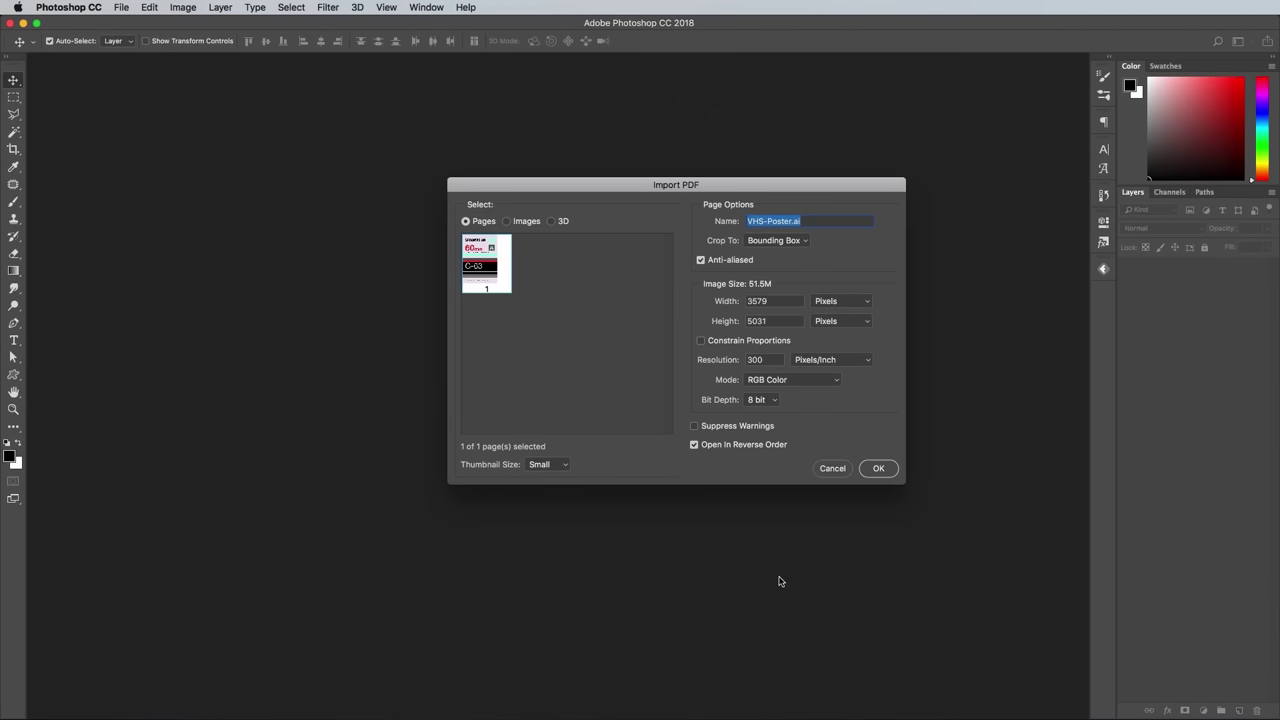
pyautogui.click(878, 468)
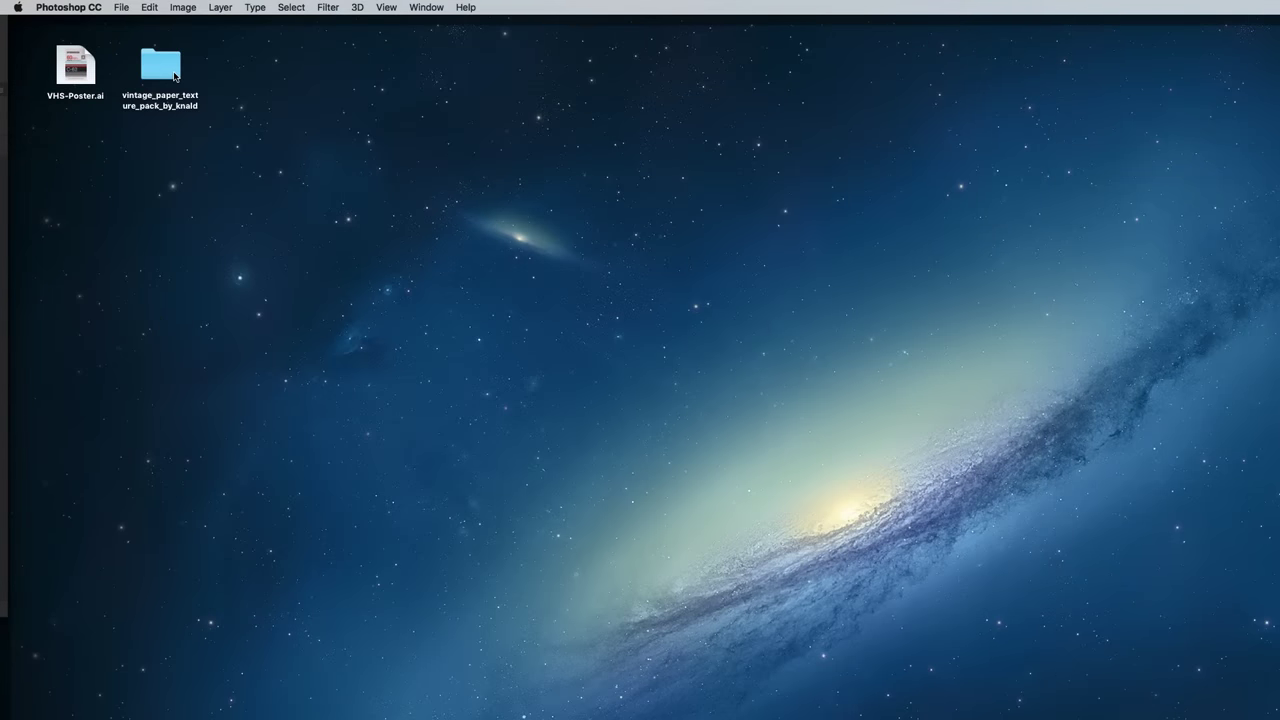
pyautogui.doubleClick(174, 76)
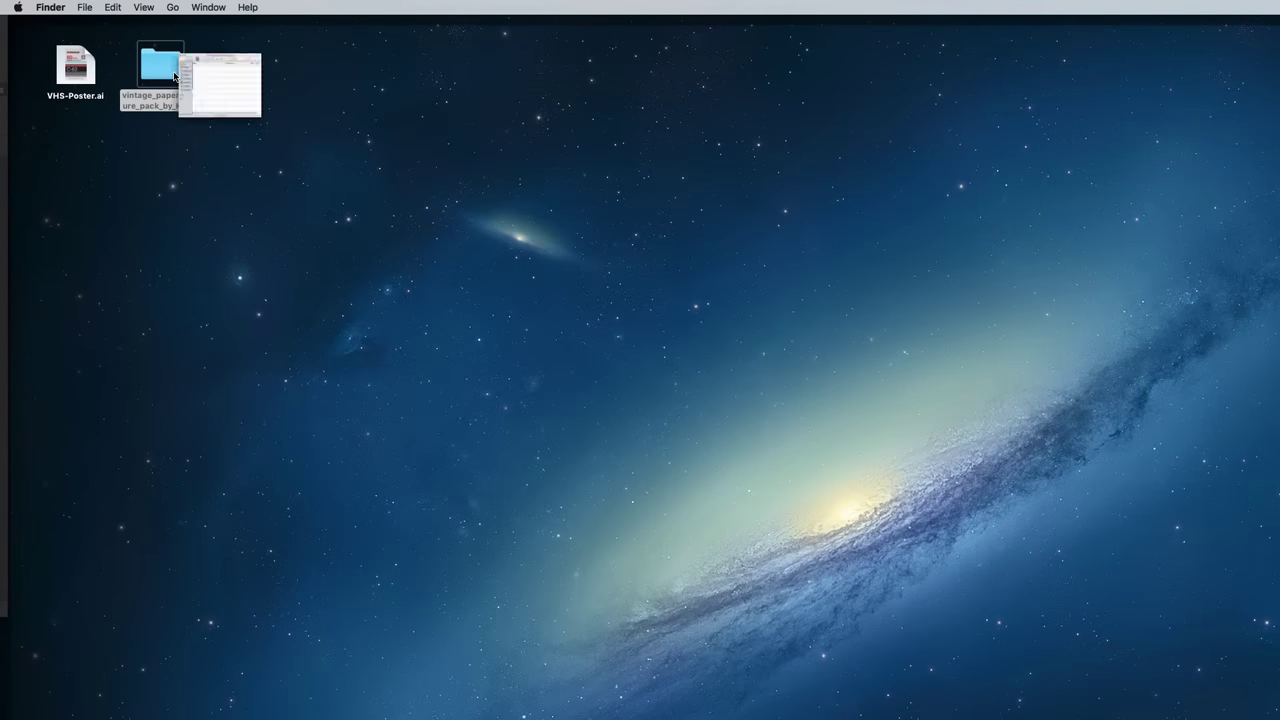
pyautogui.doubleClick(731, 254)
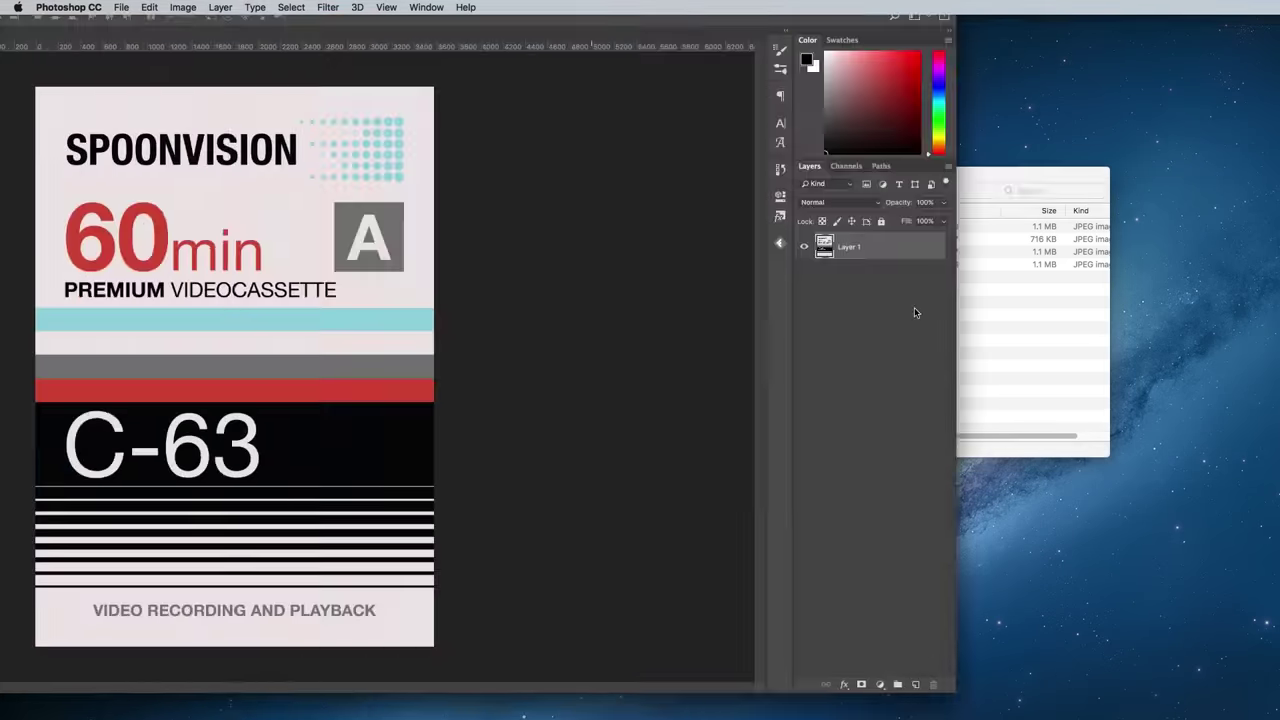
# Copy the whole texture into the poster and stretch it to cover every corner
pyautogui.press('super+a')
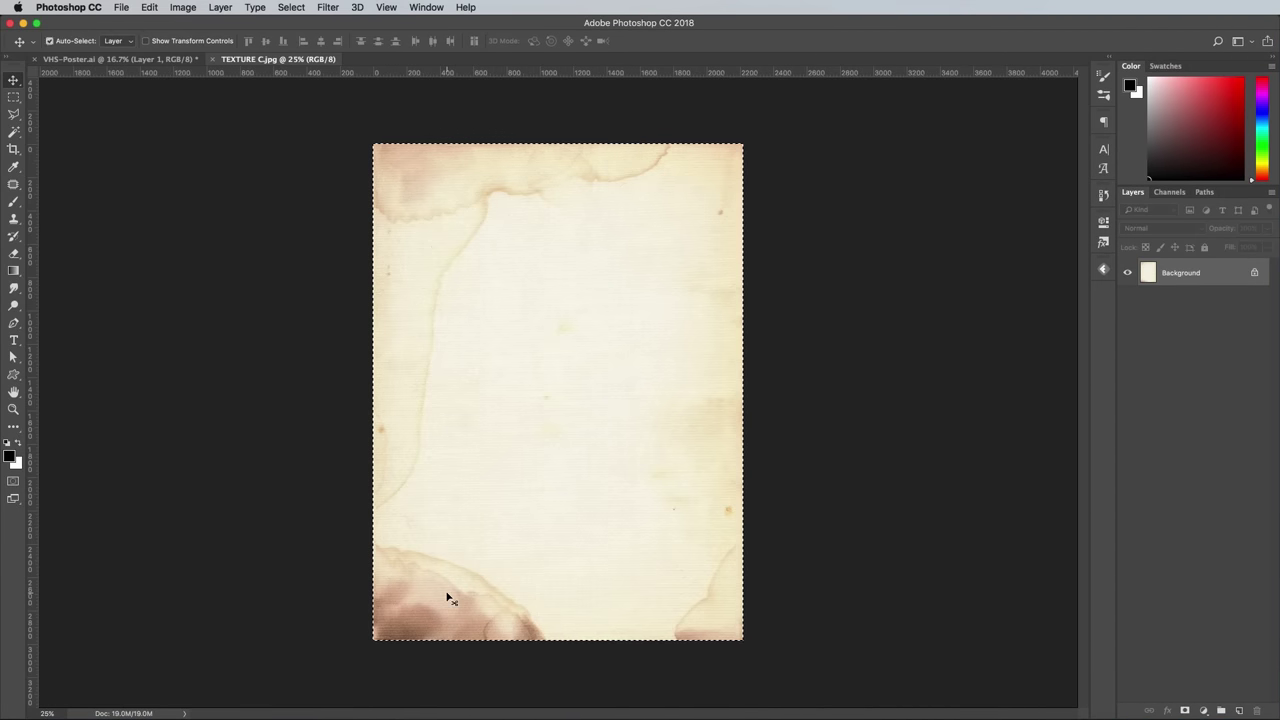
pyautogui.press('super+w')
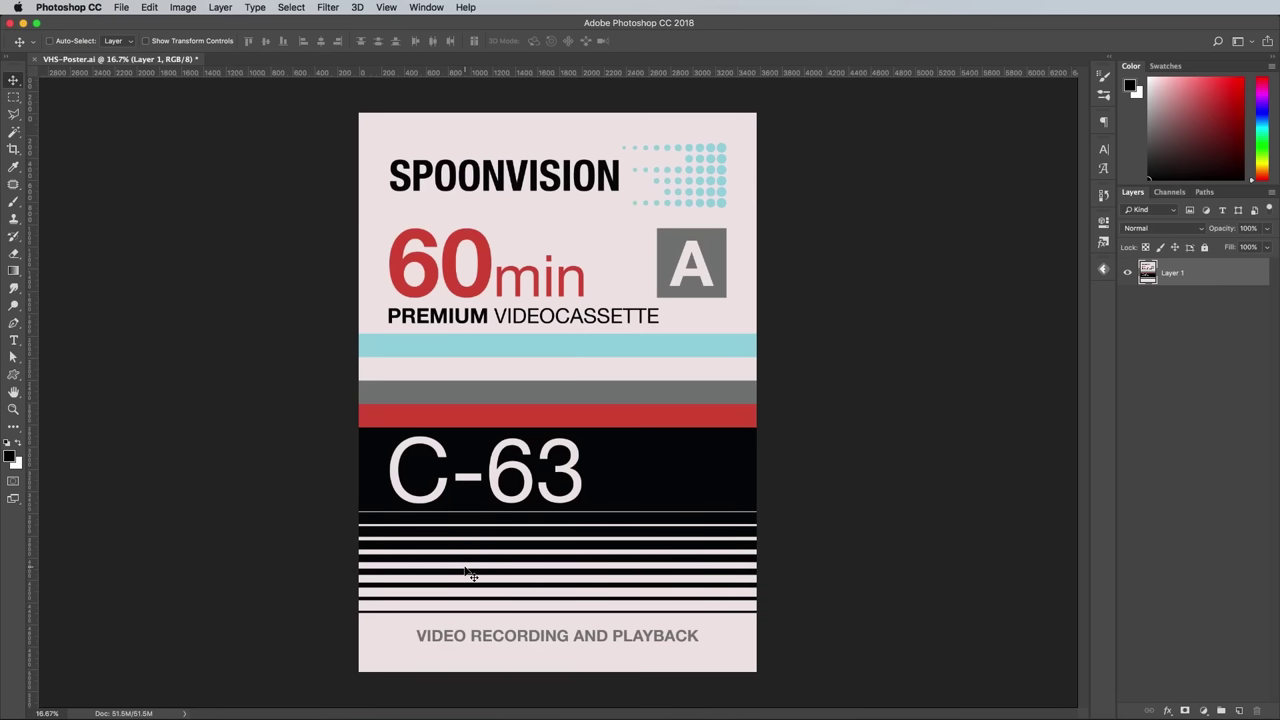
pyautogui.press('super+v')
pyautogui.press('super+t')
pyautogui.moveTo(434, 229); pyautogui.dragTo(358, 115)
pyautogui.moveTo(680, 557); pyautogui.dragTo(757, 670)
pyautogui.press('Return')
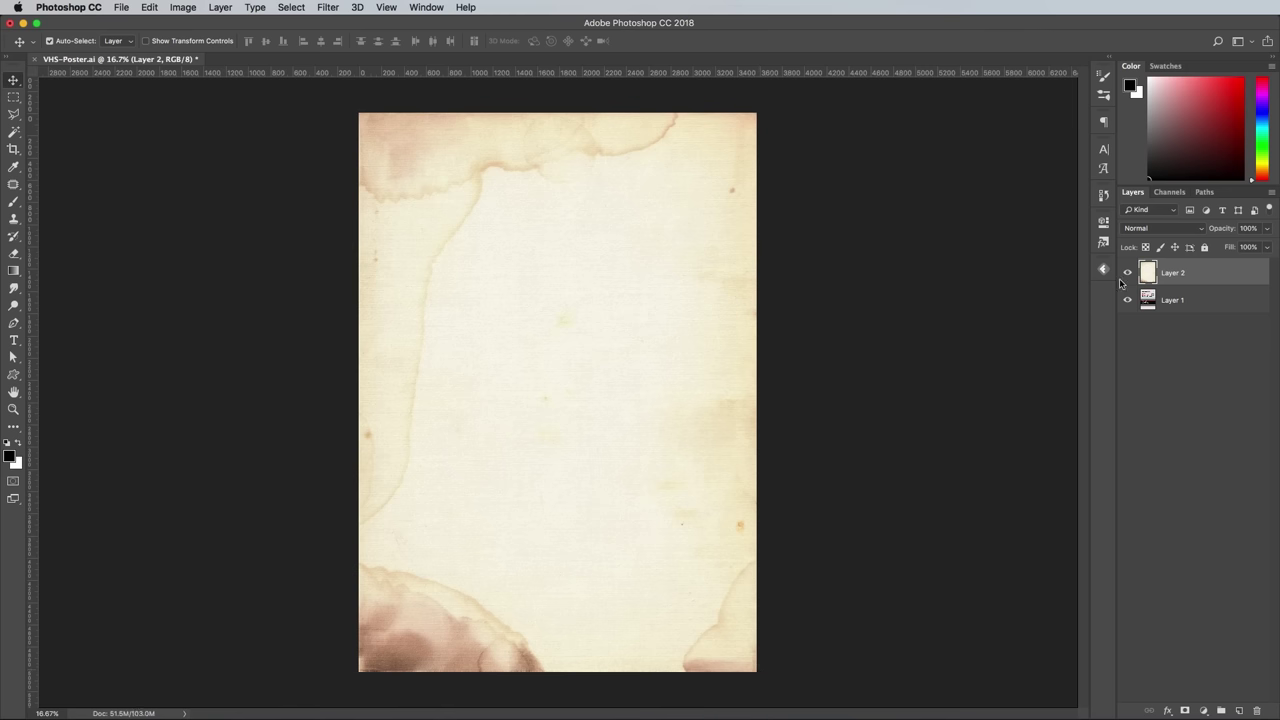
# Set the texture layer to Multiply at about 50% opacity and duplicate it
pyautogui.click(1165, 228)
pyautogui.click(1160, 269)
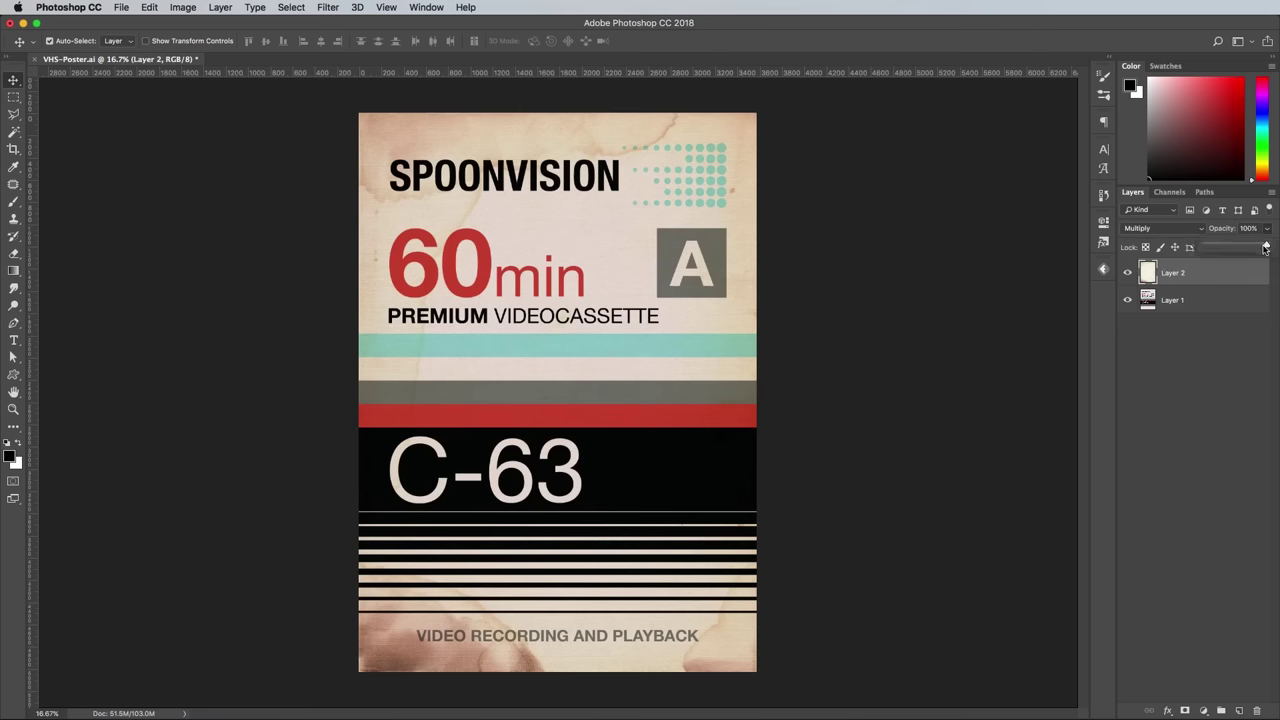
pyautogui.moveTo(1265, 248); pyautogui.dragTo(1243, 247)
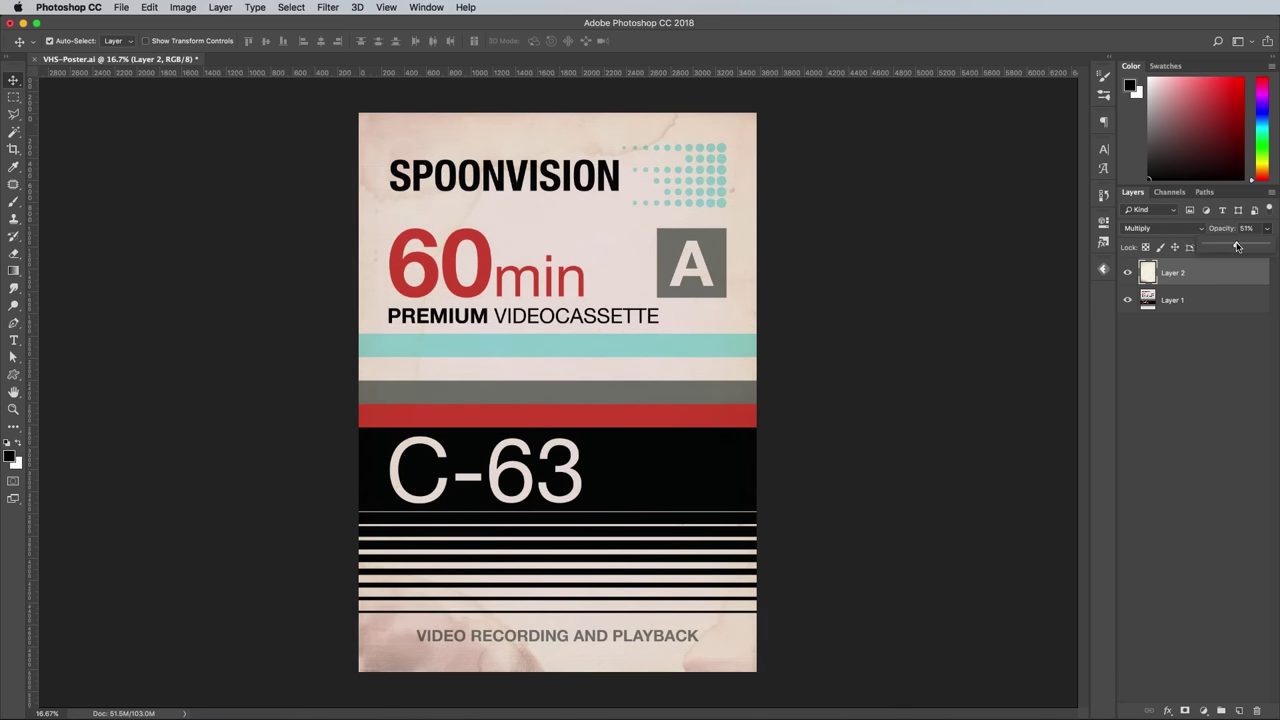
pyautogui.moveTo(1216, 274); pyautogui.dragTo(1239, 710)
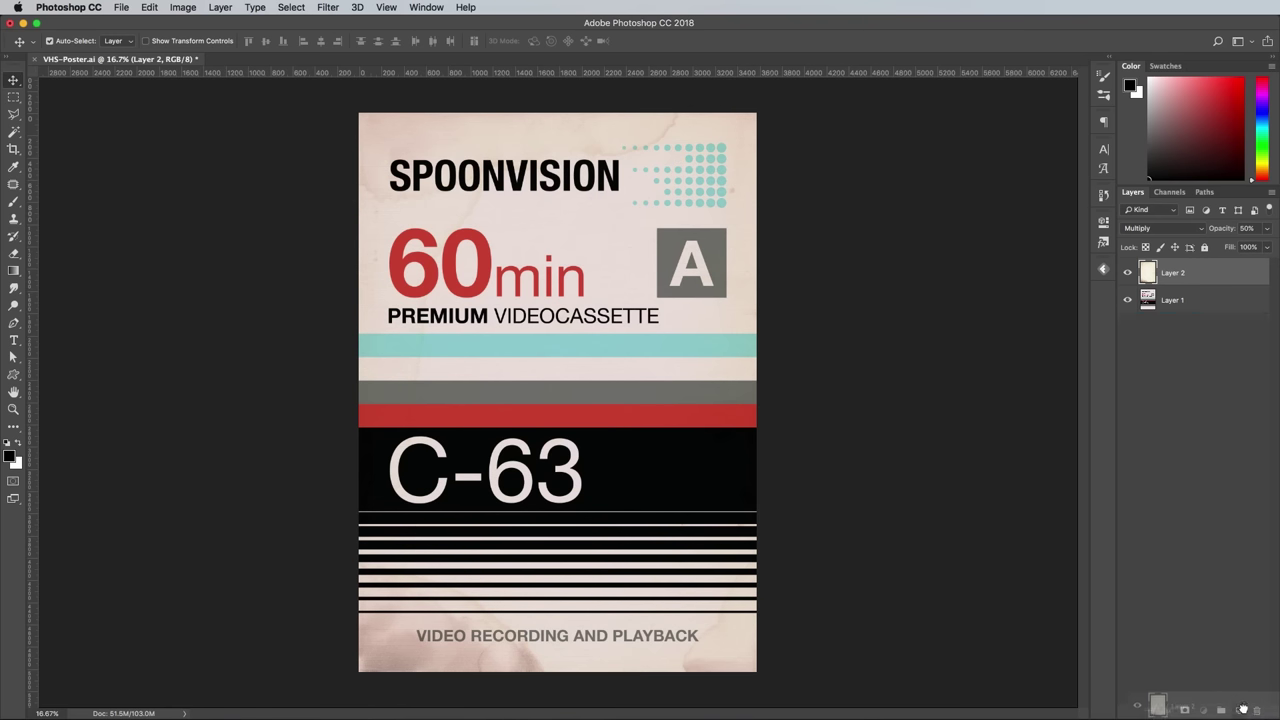
# Invert the texture copy, blend it with Screen at 100% opacity, and desaturate it
pyautogui.press('super+i')
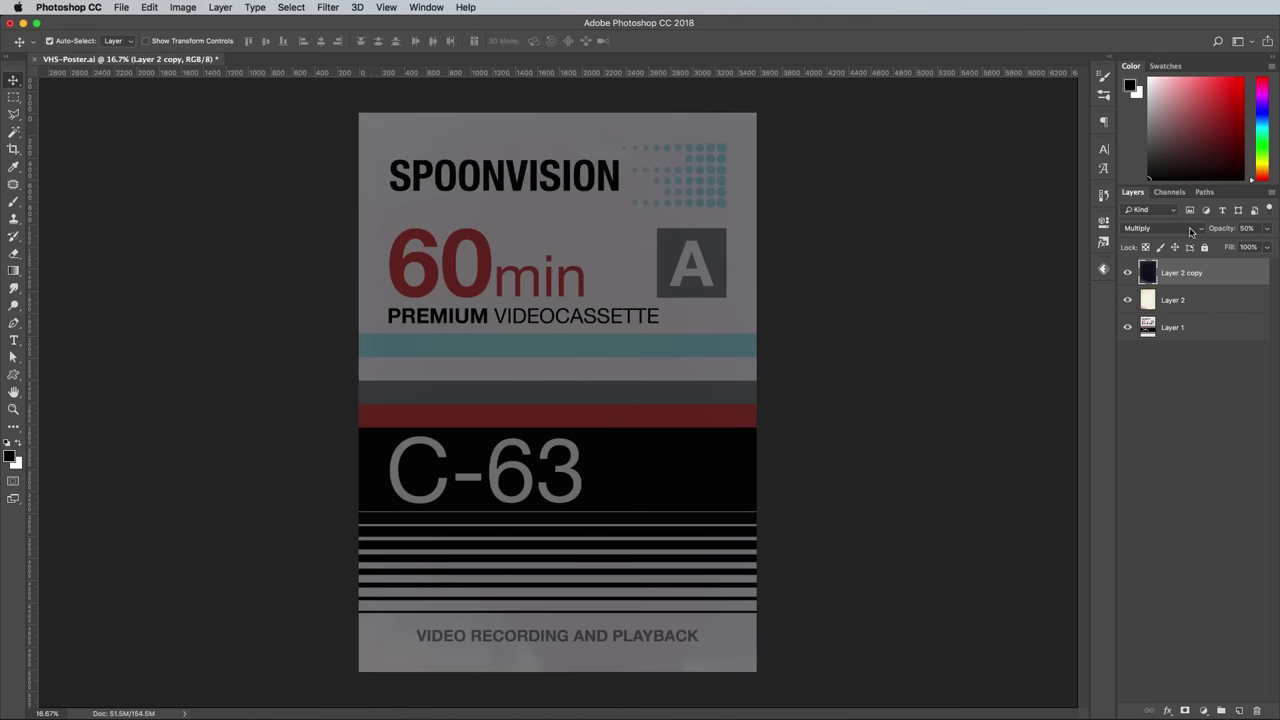
pyautogui.click(1191, 232)
pyautogui.click(1155, 290)
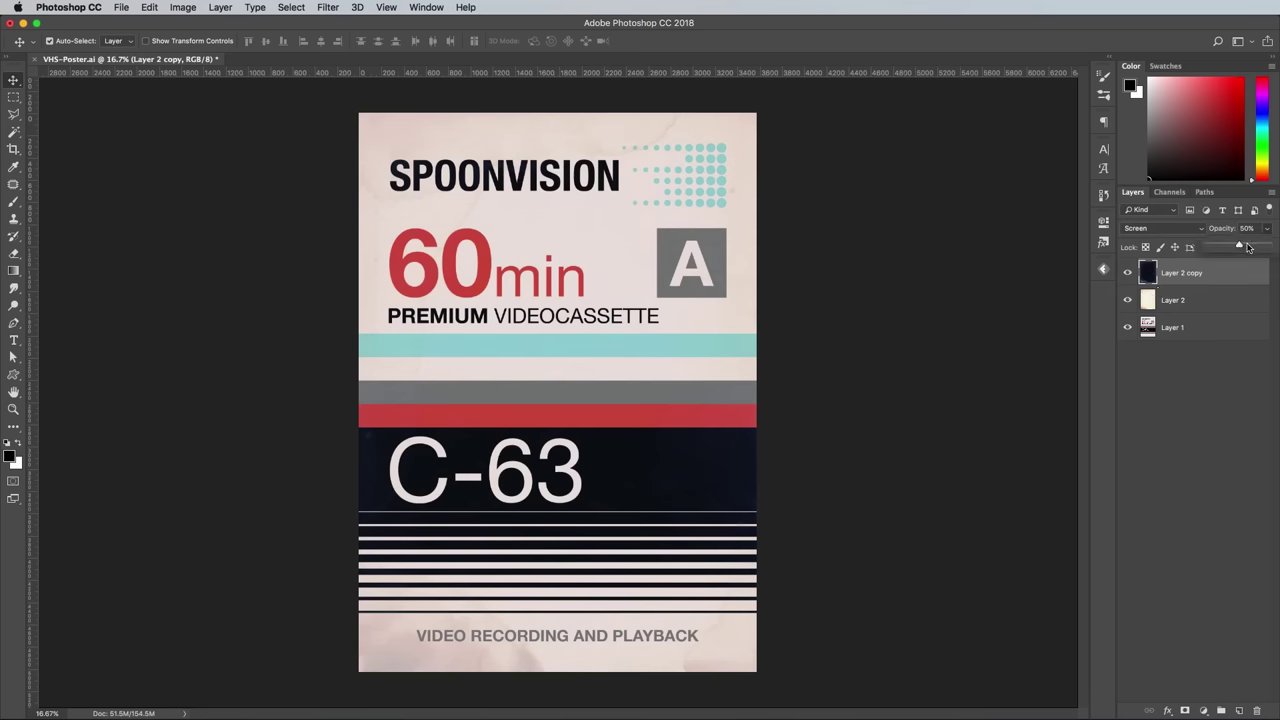
pyautogui.moveTo(1248, 247); pyautogui.dragTo(1270, 246)
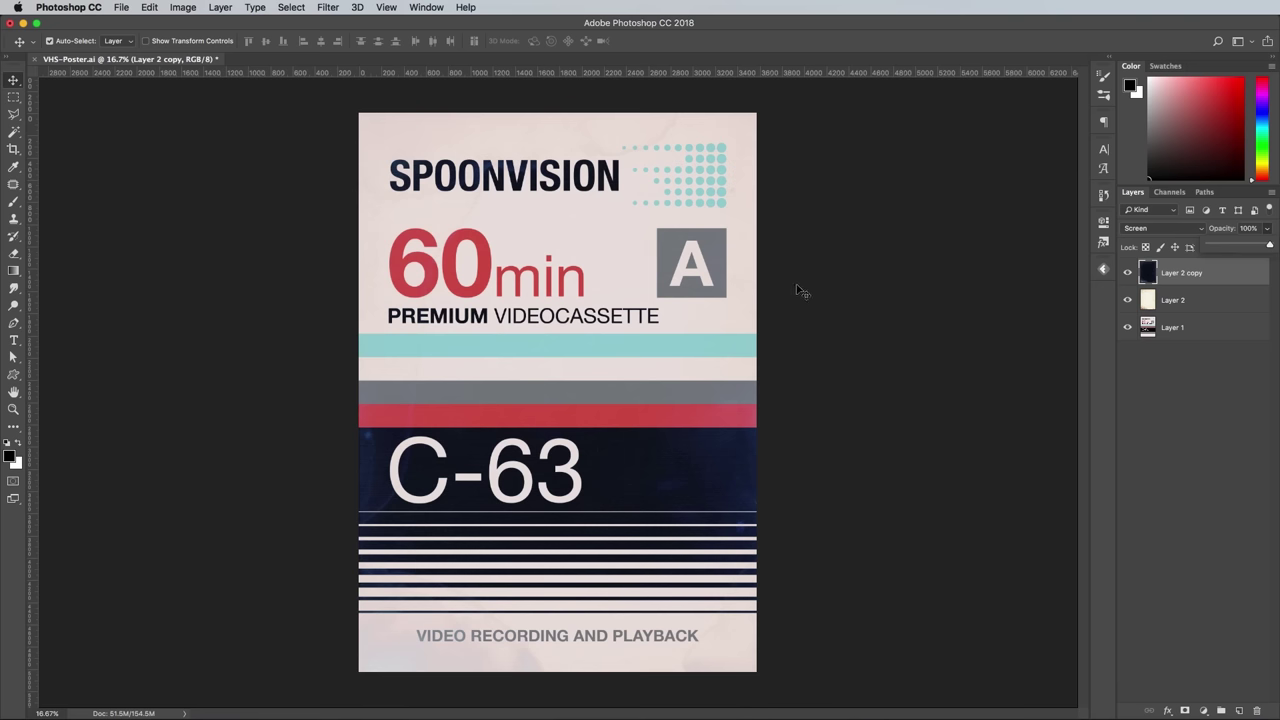
pyautogui.press('shift+super+u')
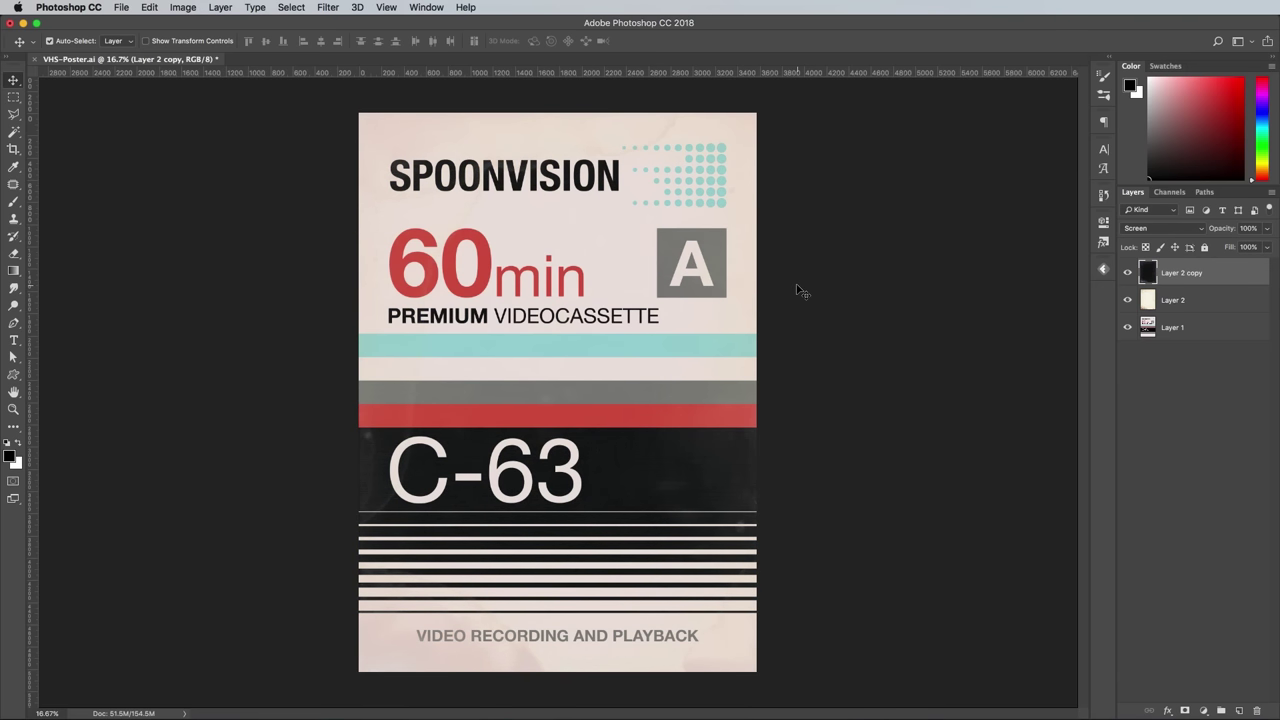
# Apply a Levels adjustment to the texture copy and then to Layer 2
pyautogui.press('super+equal')
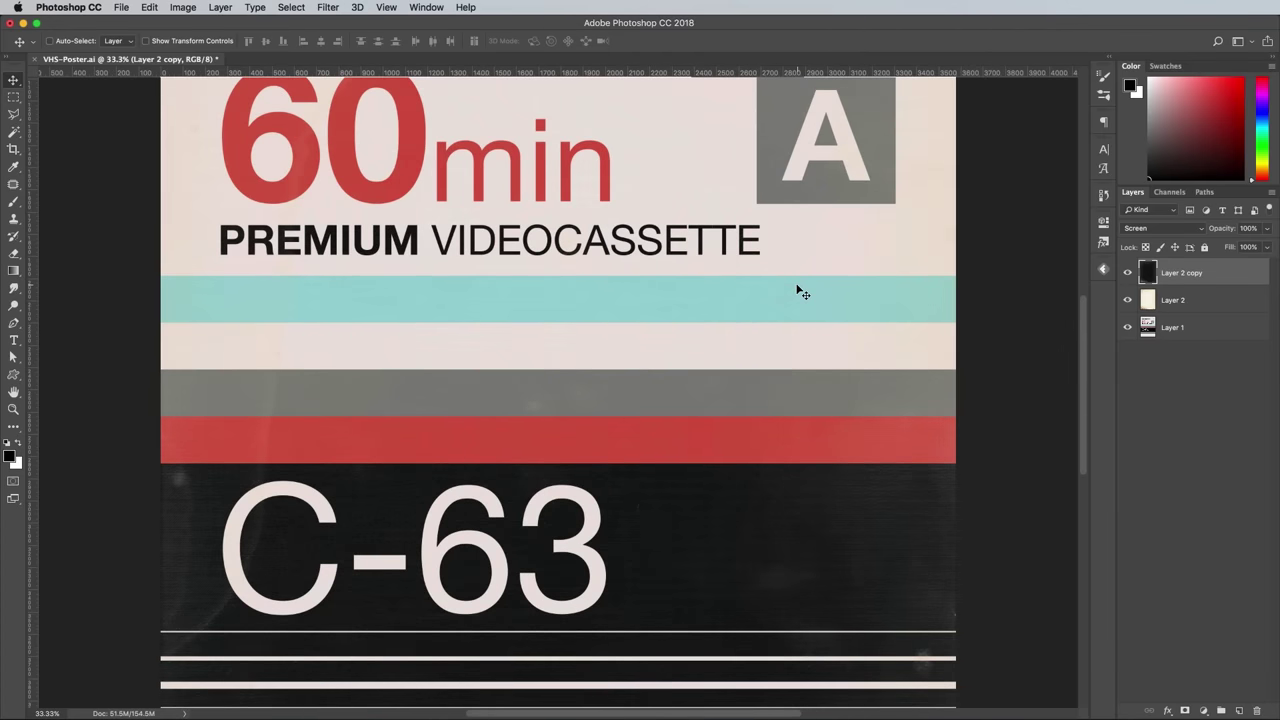
pyautogui.press('super+l')
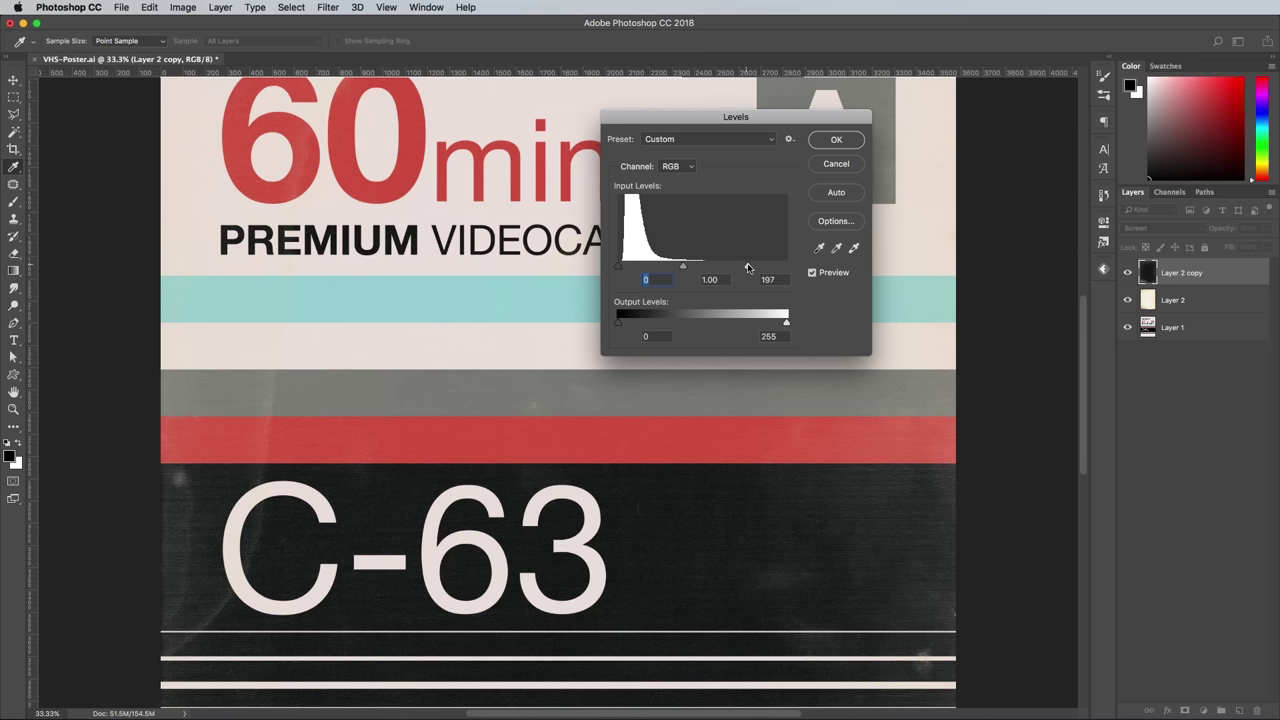
pyautogui.click(848, 140)
pyautogui.click(1190, 302)
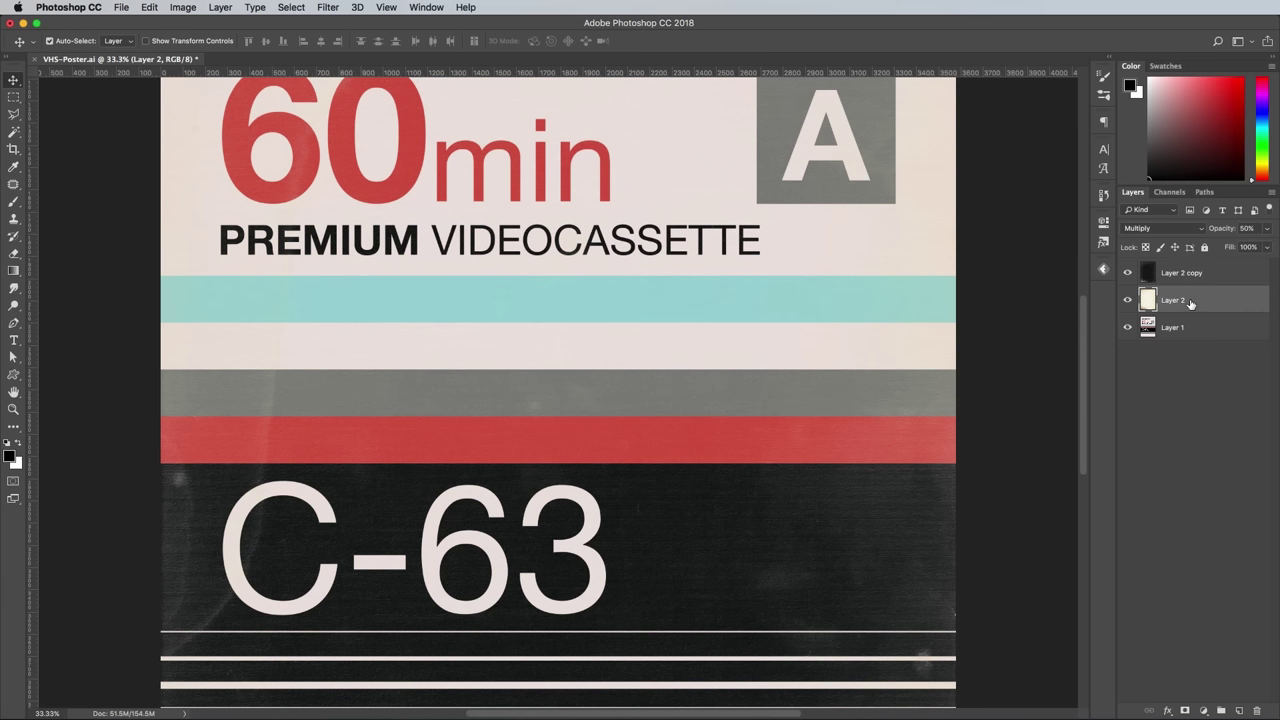
pyautogui.press('super+l')
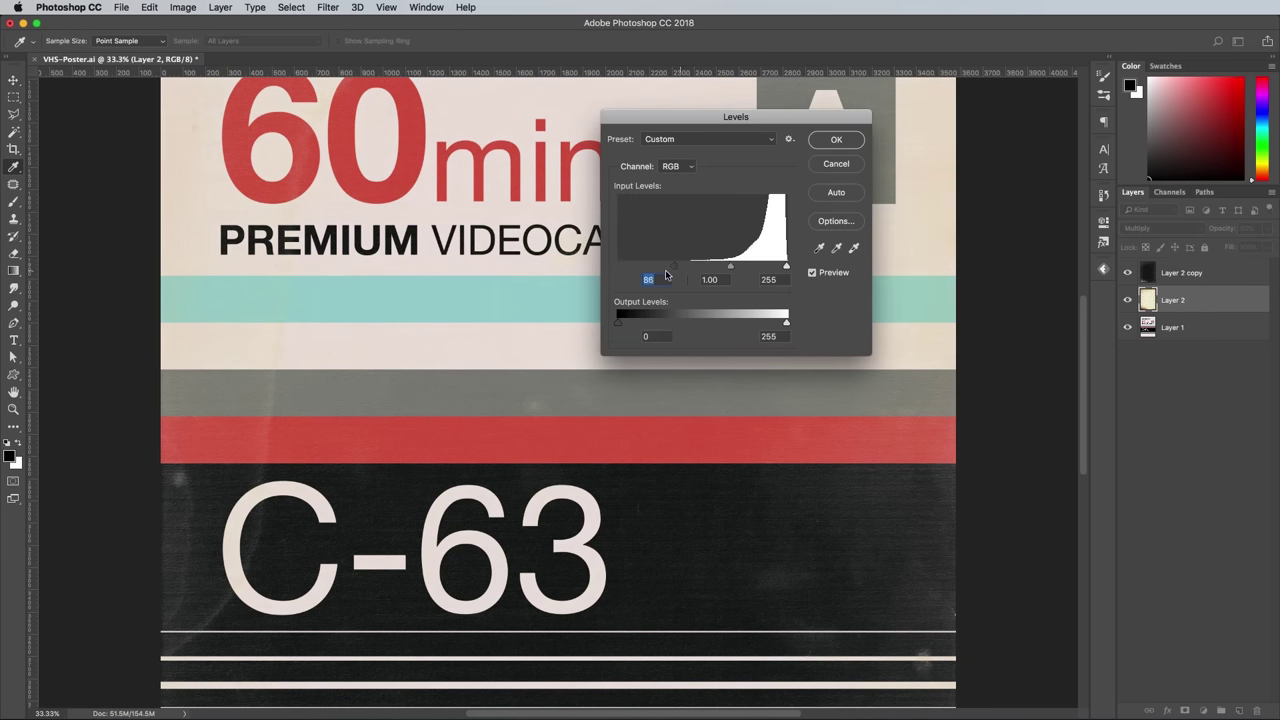
pyautogui.click(828, 143)
pyautogui.press('v')
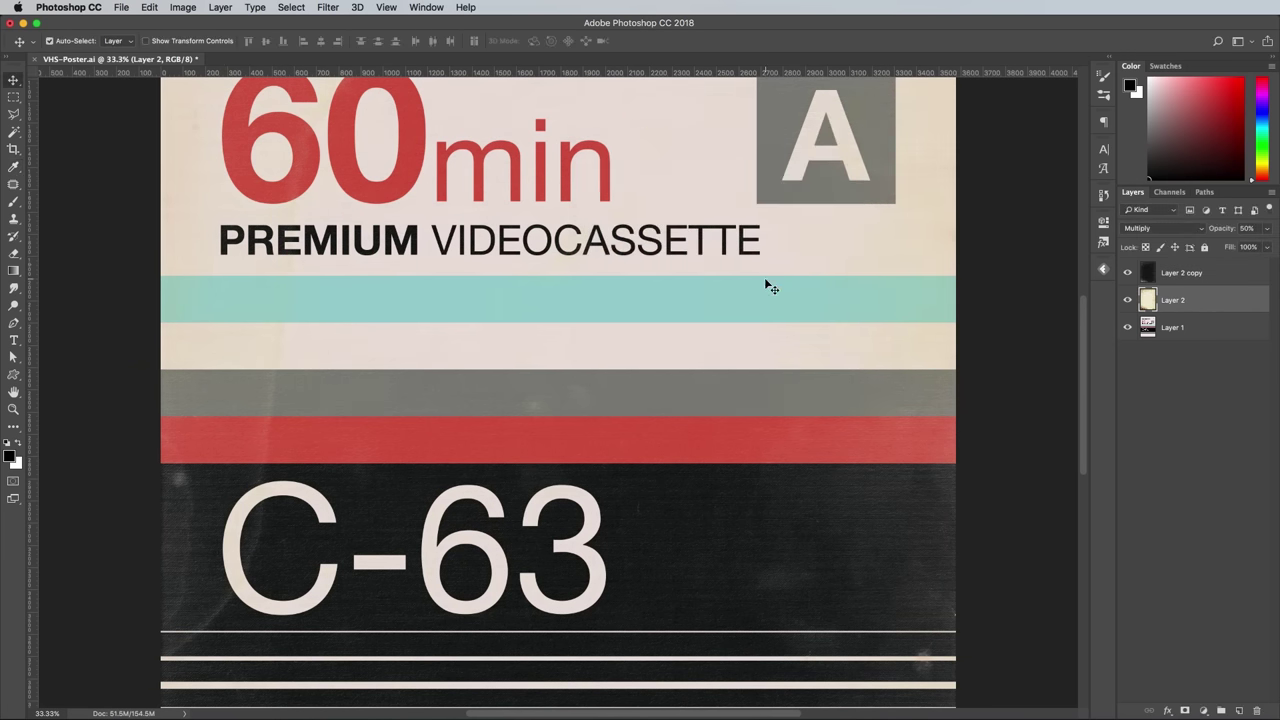
pyautogui.scroll(-10, 770, 285)
pyautogui.scroll(10, 767, 286)
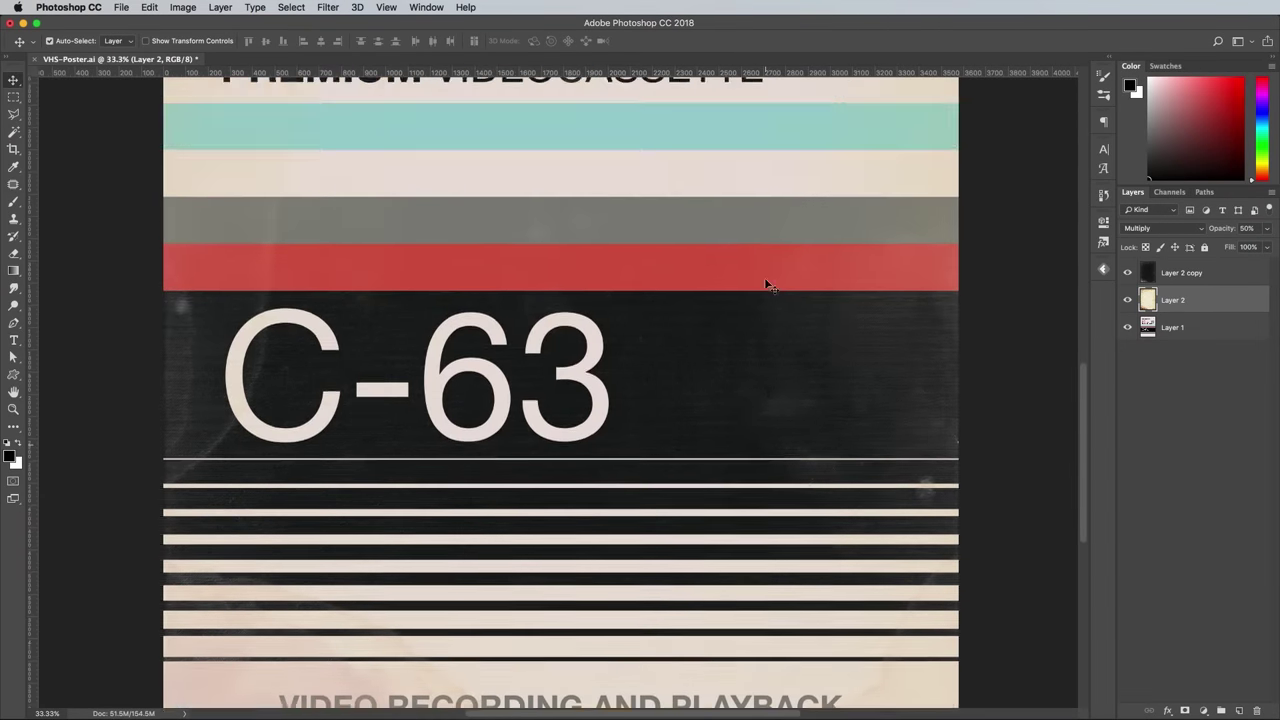
pyautogui.press('super+0')
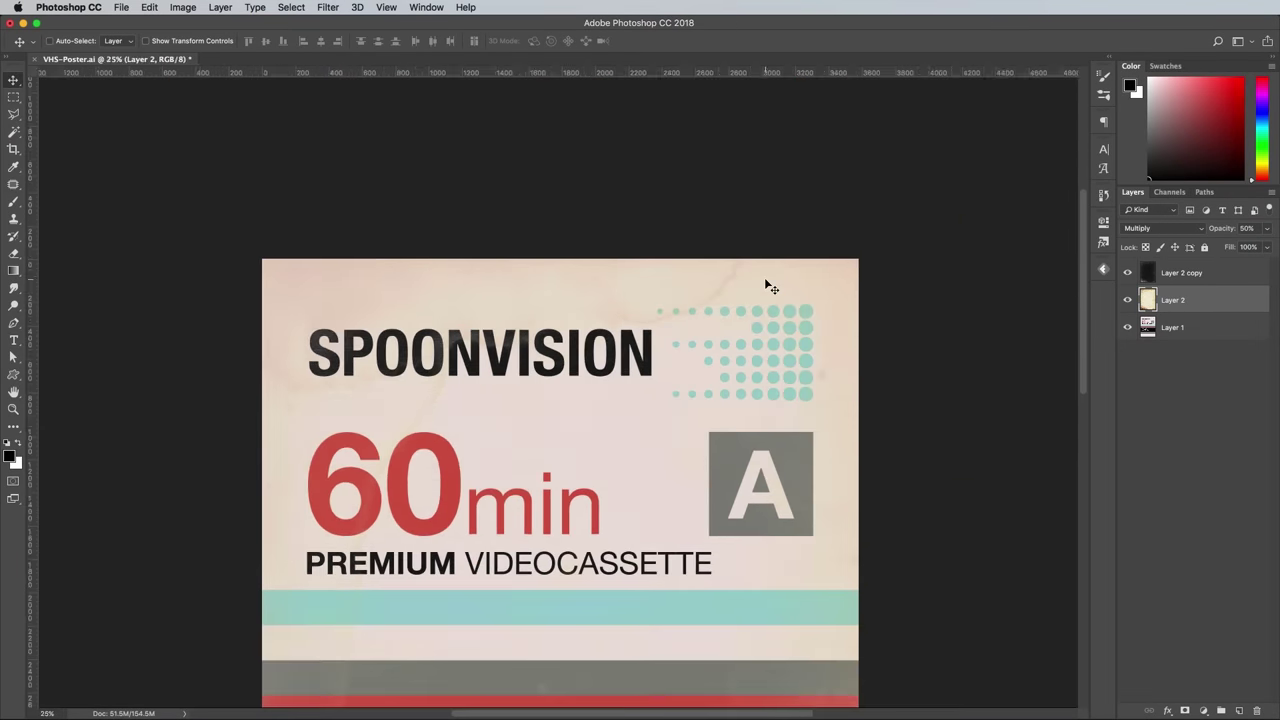